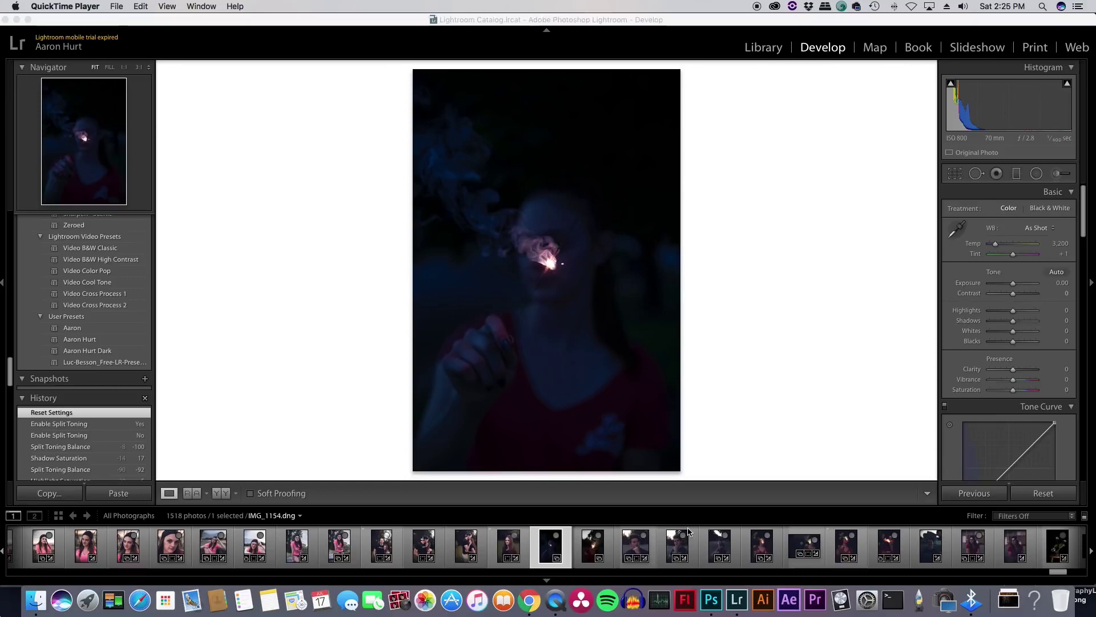
Switch to Photoshop to view the finished sparkler composite, and return to the unedited photo in Lightroom
left_click(711, 601)
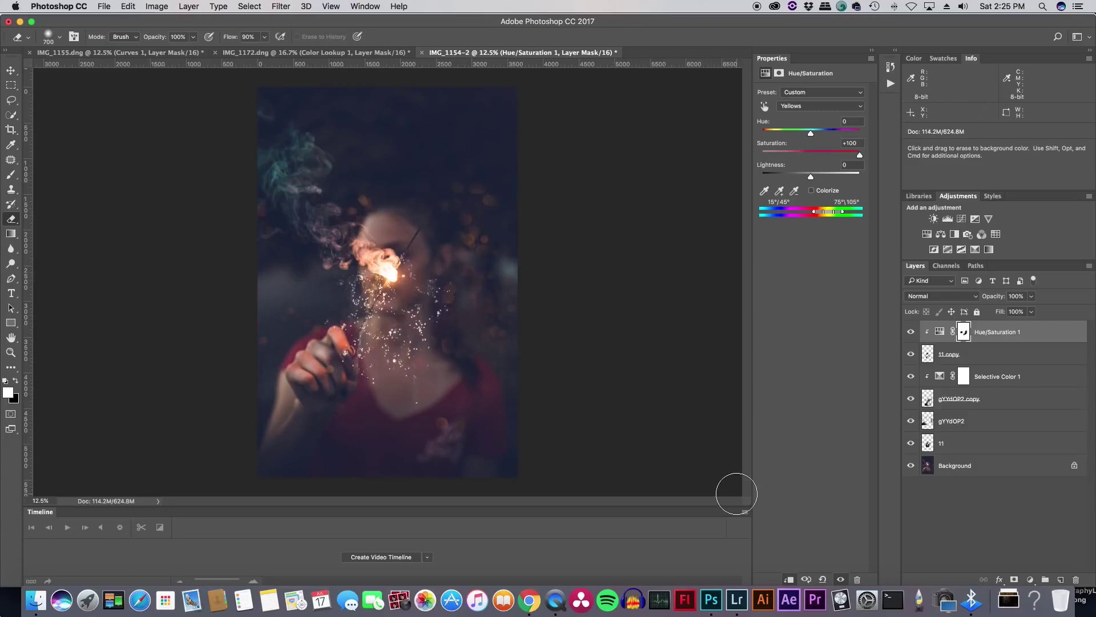
left_click(738, 601)
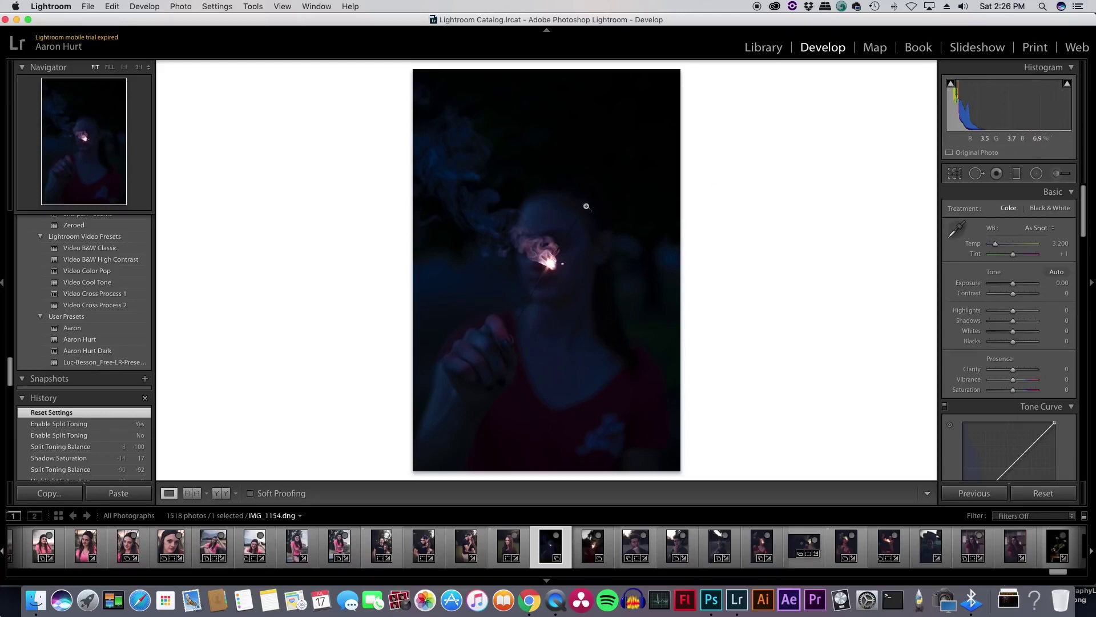
Brighten the dark sparkler portrait by setting its Exposure to +1.30
left_click_drag(1014, 288, 1031, 289)
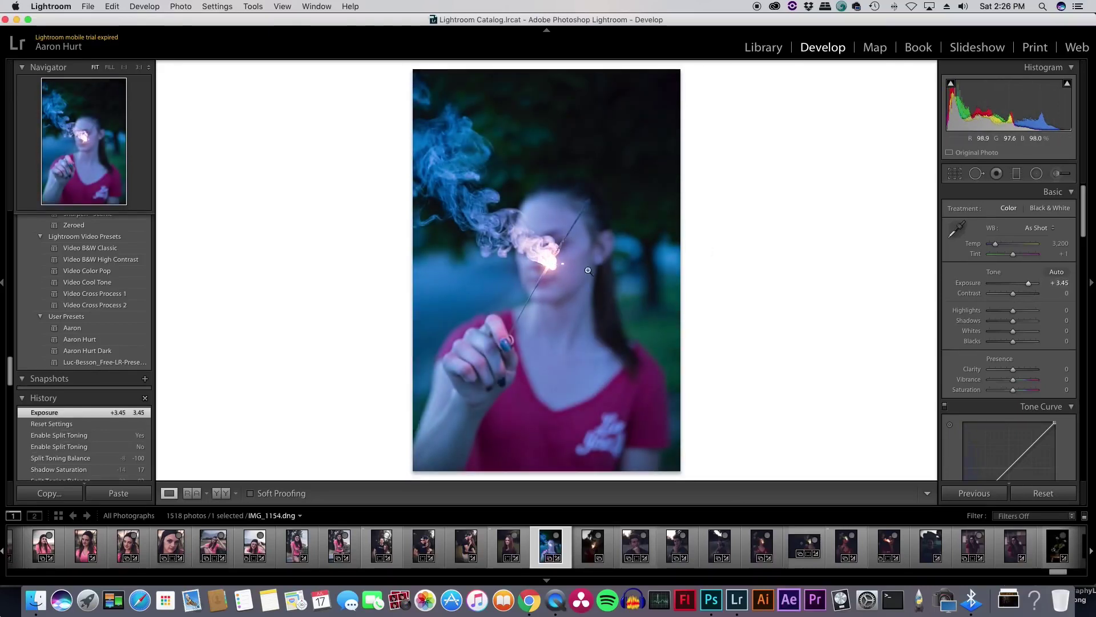
double_click(1029, 284)
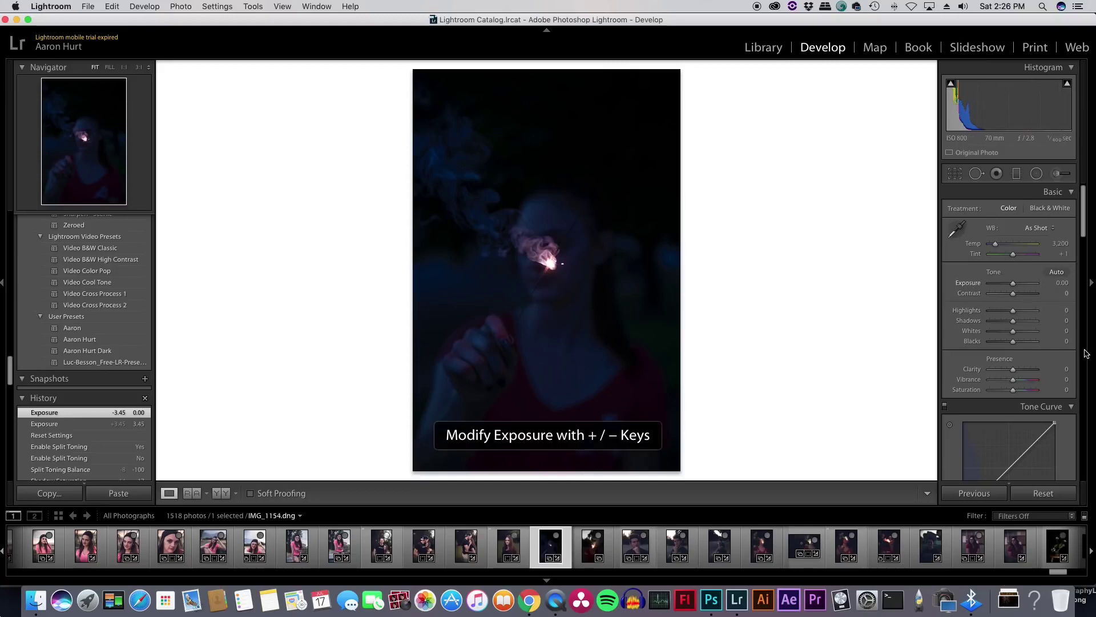
key("equal")
key("equal")
key("equal")
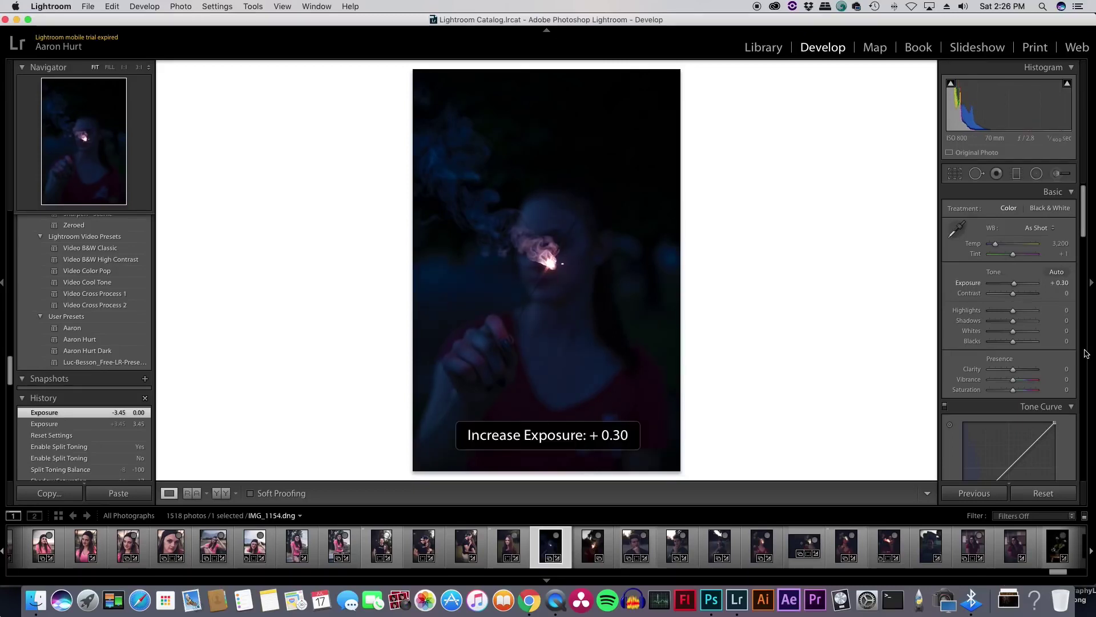
key("equal")
key("equal")
key("equal")
key("equal")
key("equal")
key("equal")
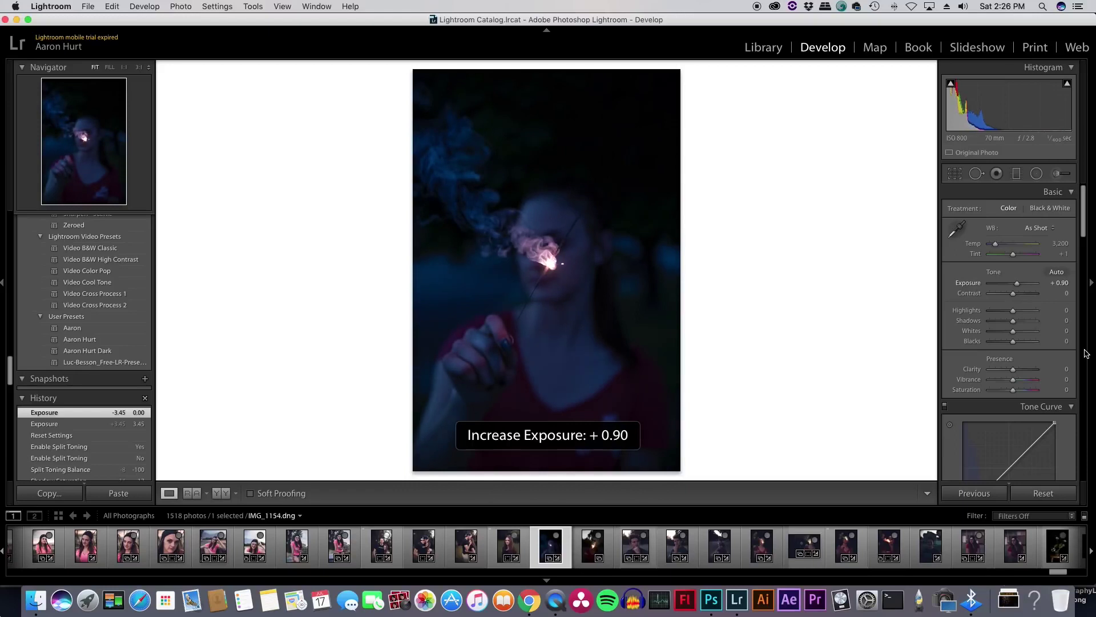
key("equal")
key("equal")
scroll(1046, 308, "down", 1)
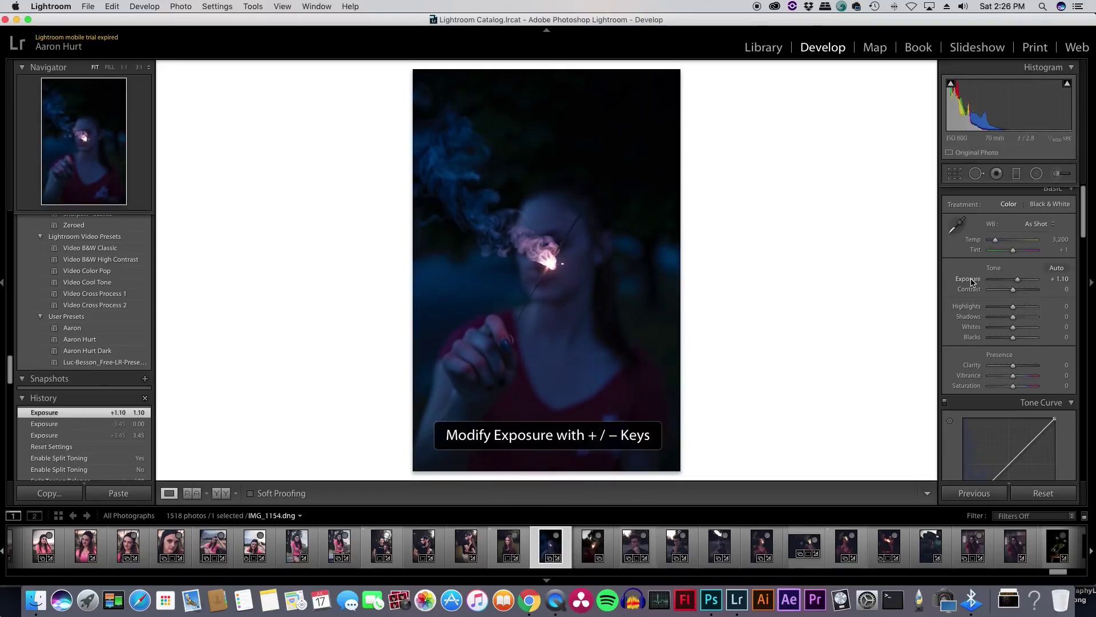
key("equal")
key("equal")
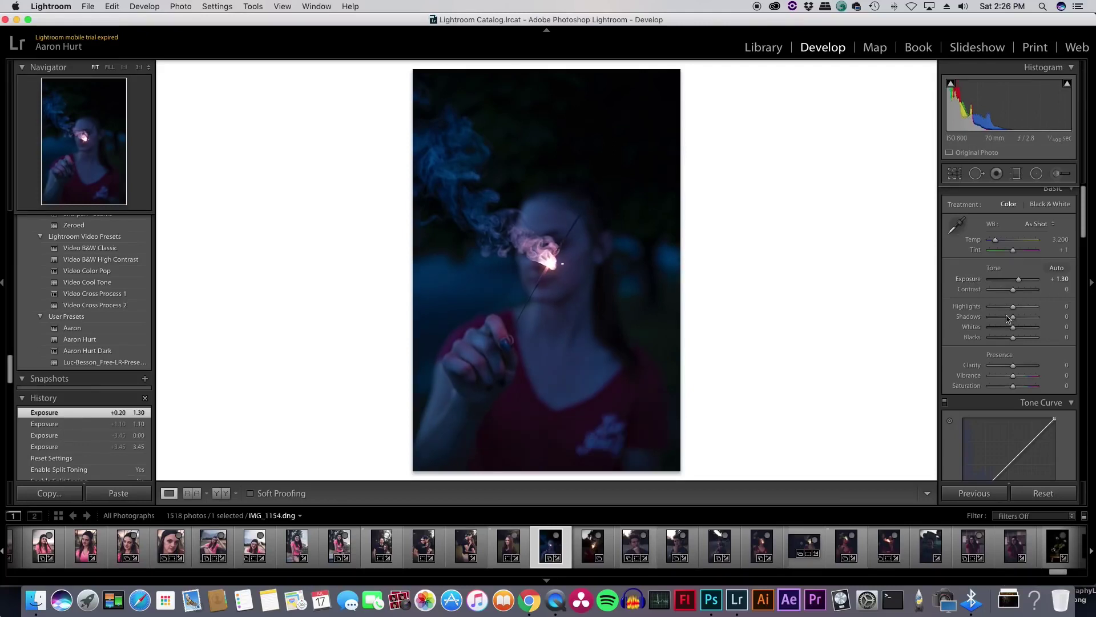
Raise the photo's Highlights to +30
left_click(971, 307)
key("bracketright")
key("BackSpace")
left_click(601, 213)
key("equal")
key("equal")
key("equal")
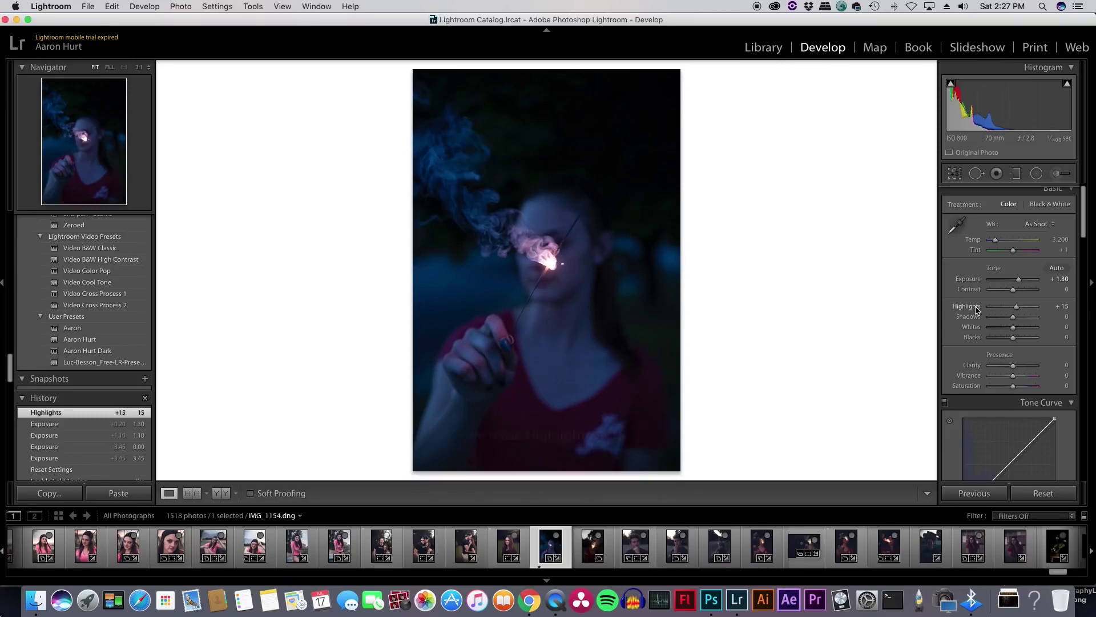
key("equal")
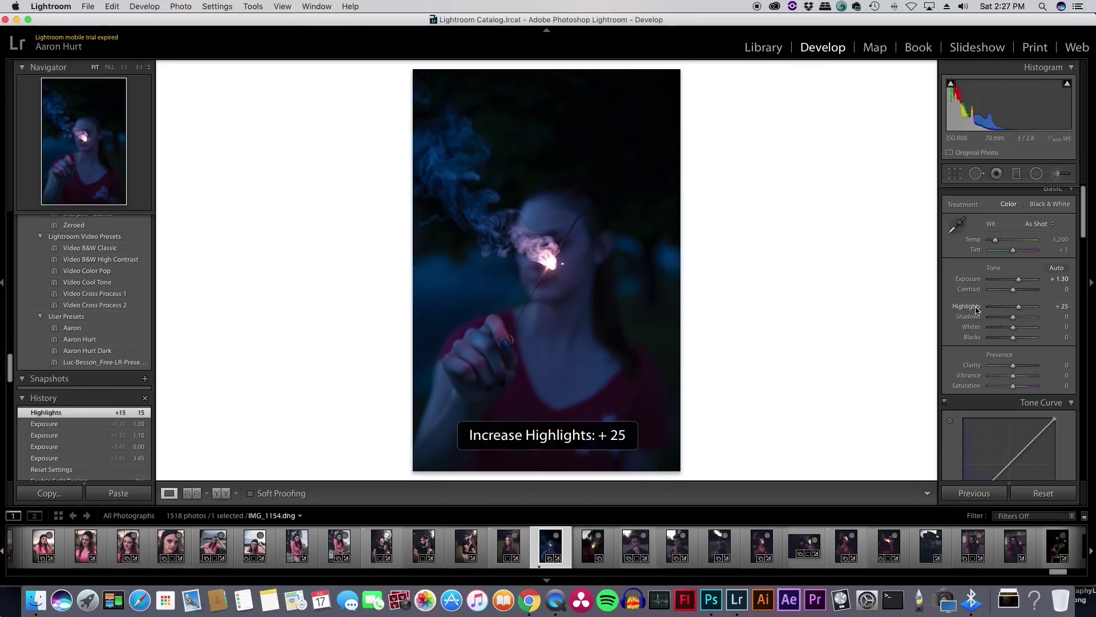
key("equal")
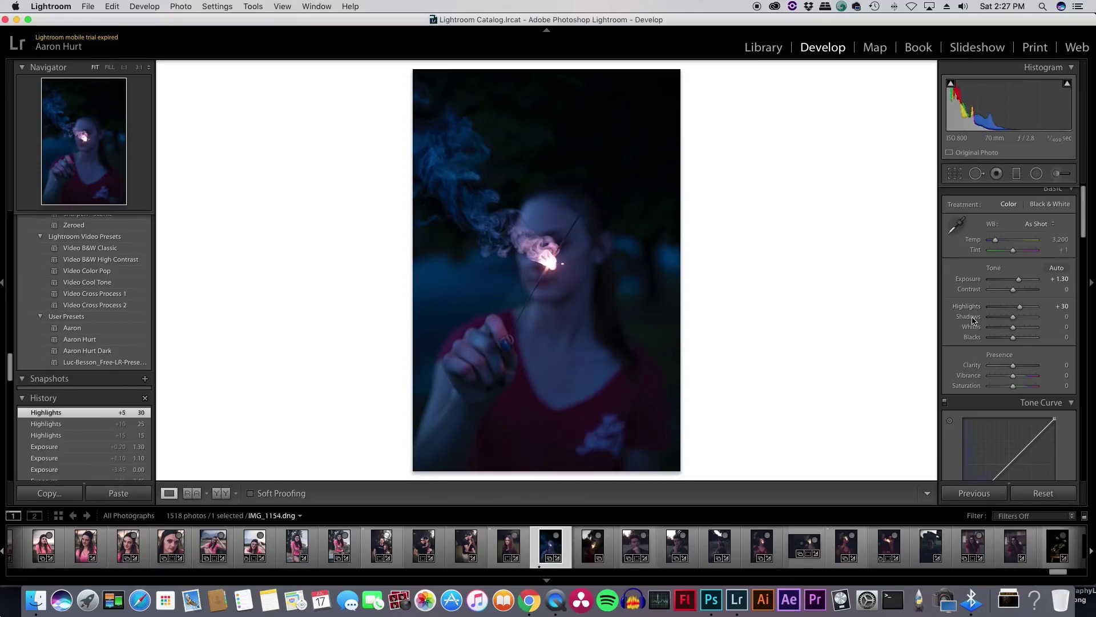
Raise the photo's Shadows to +50
key("equal")
key("equal")
key("equal")
key("equal")
key("equal")
key("equal")
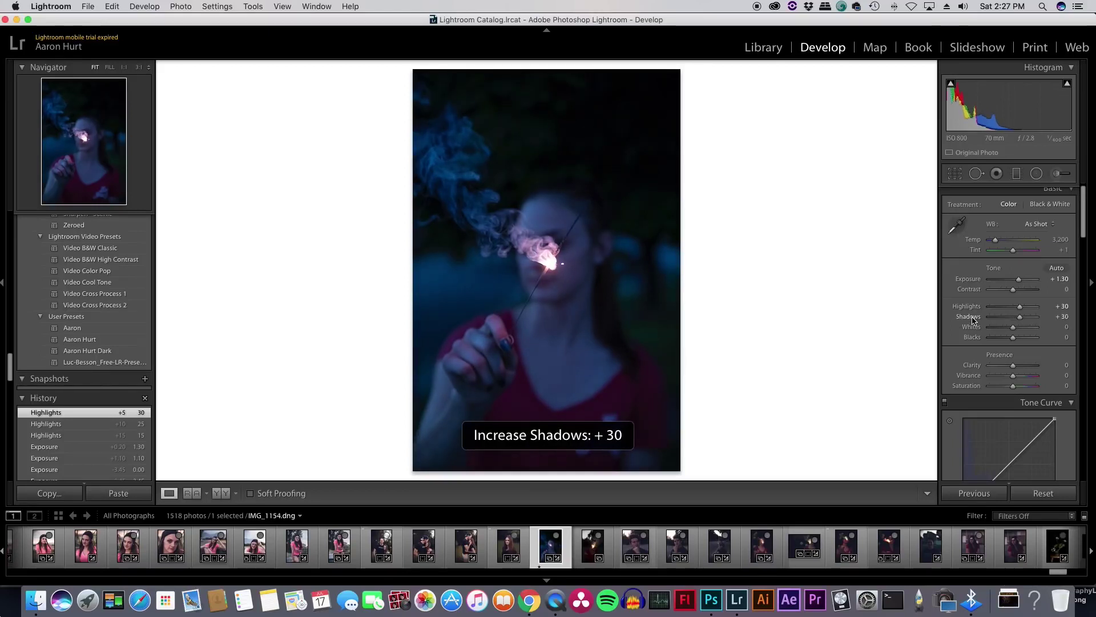
key("equal")
key("equal")
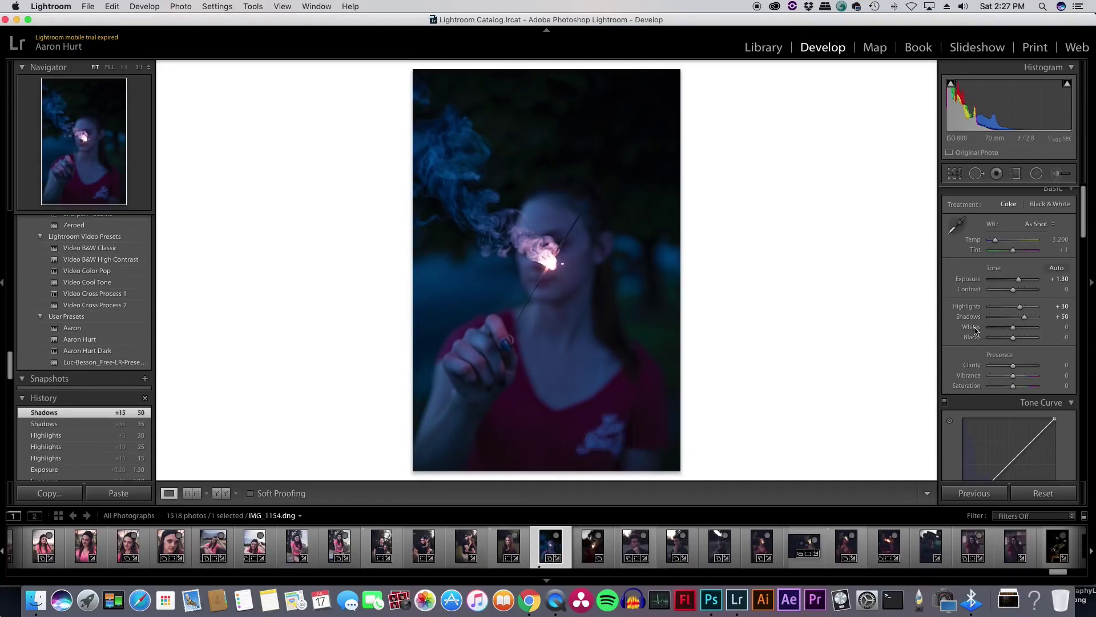
Raise the photo's Whites to +45
key("period")
key("equal")
key("equal")
key("equal")
key("equal")
key("equal")
key("equal")
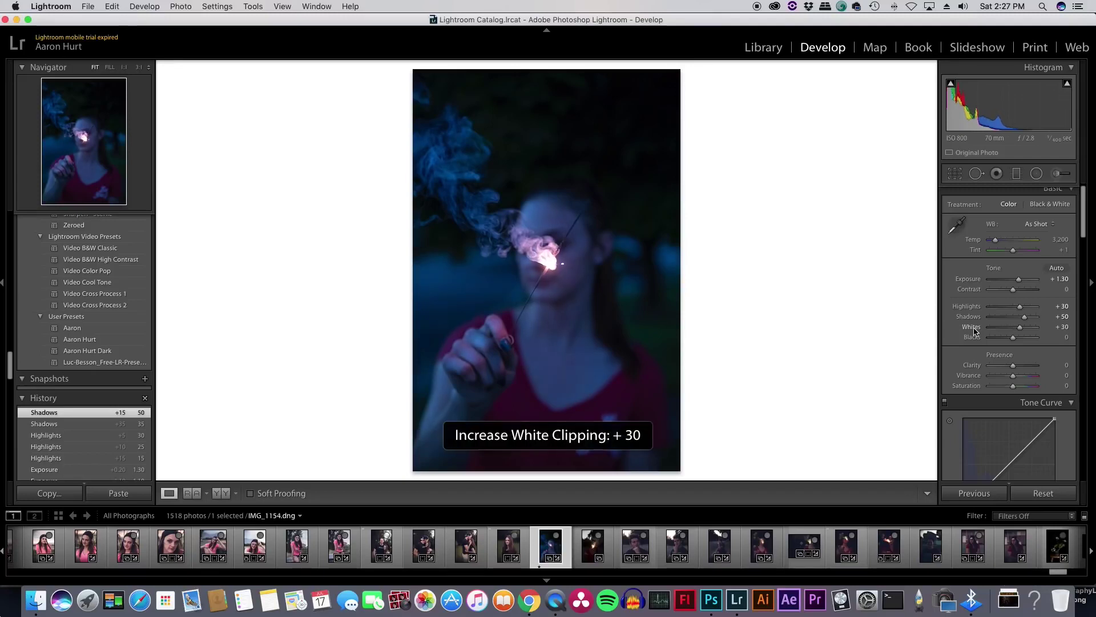
key("equal")
key("equal")
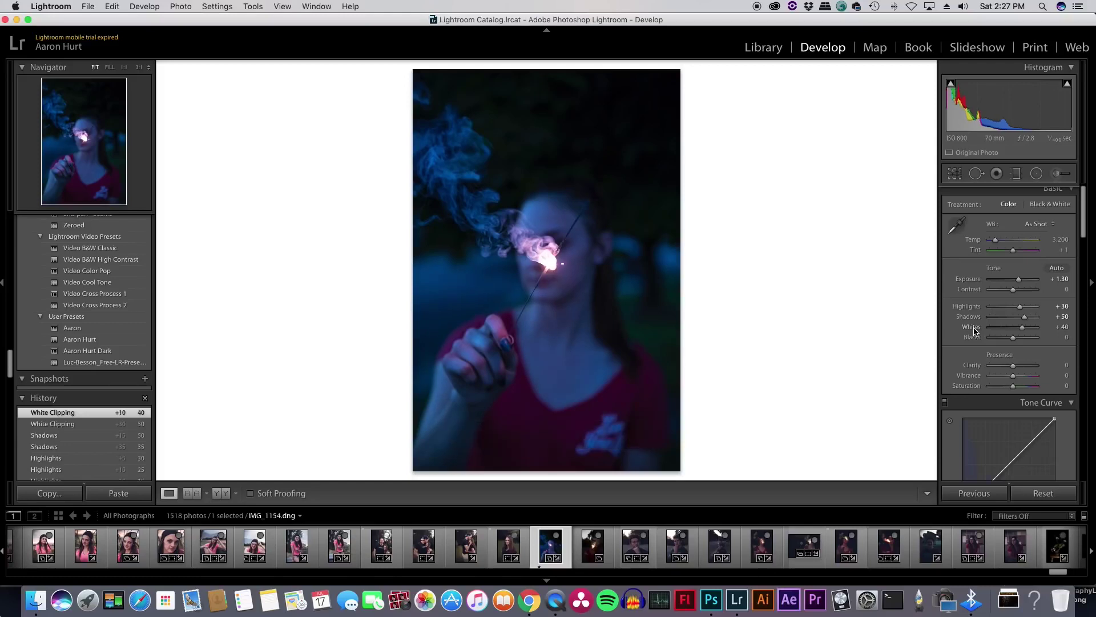
key("equal")
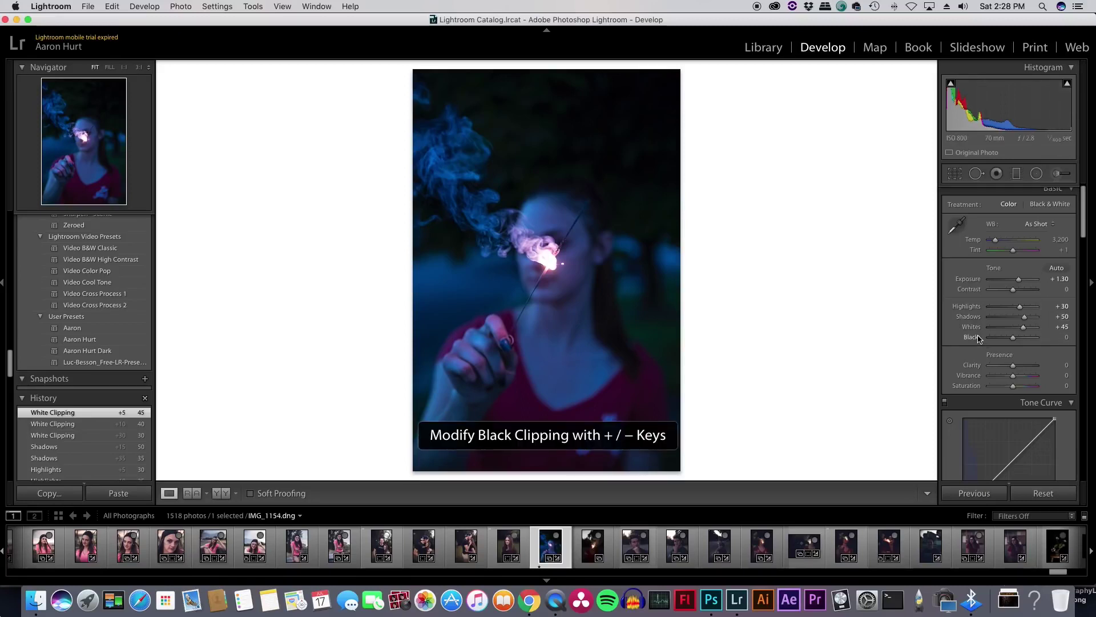
Lower the photo's Blacks to -20 and raise Clarity to +15
key("minus")
key("minus")
key("minus")
key("minus")
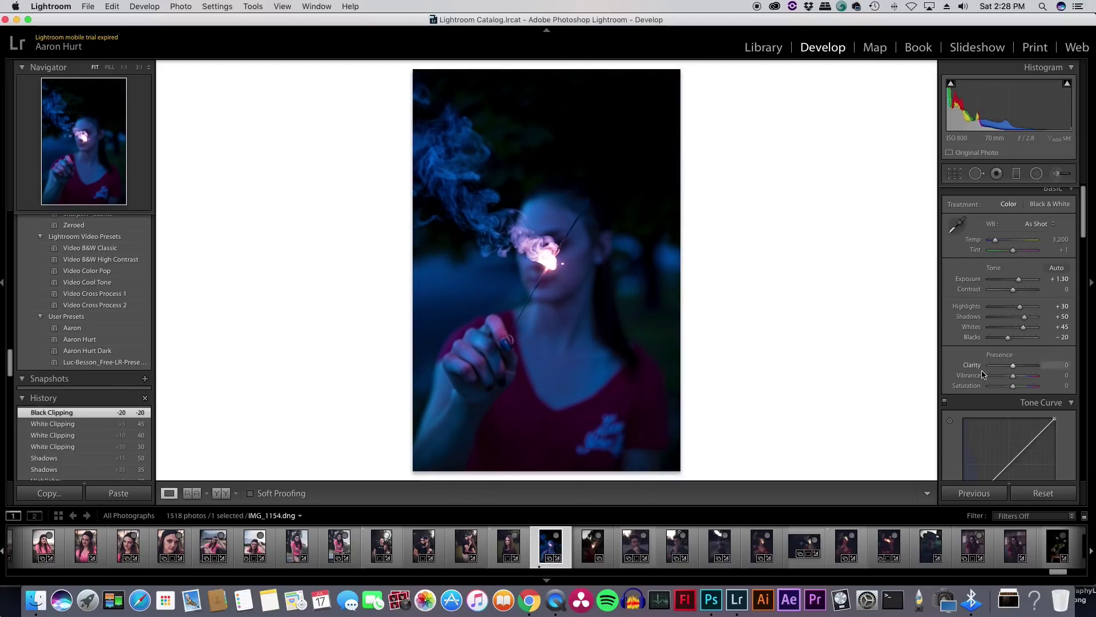
key("plus")
key("plus")
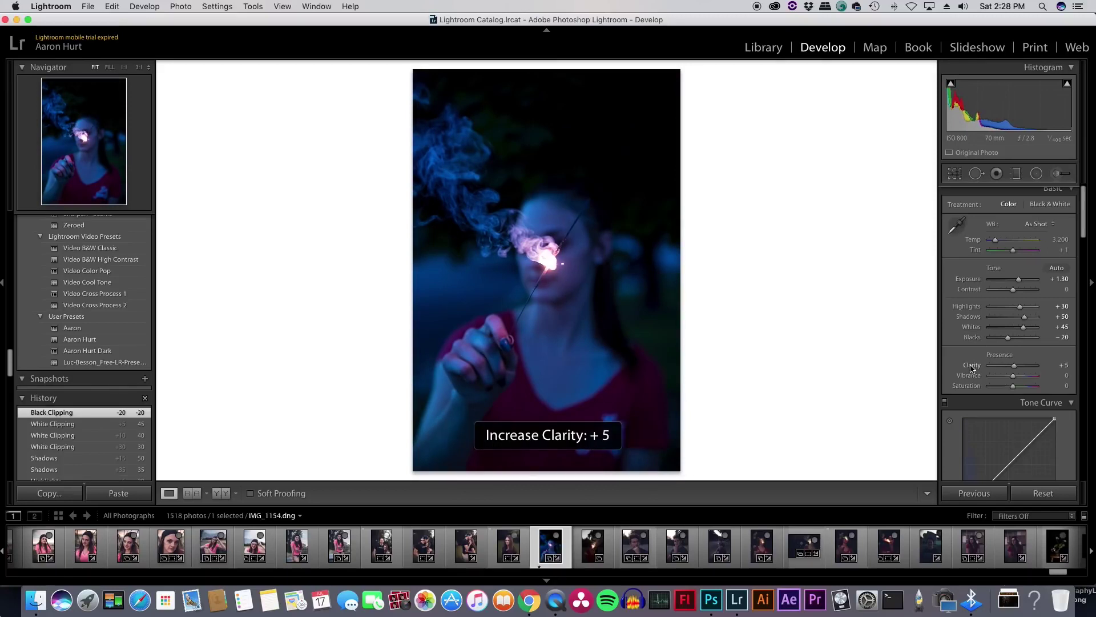
key("plus")
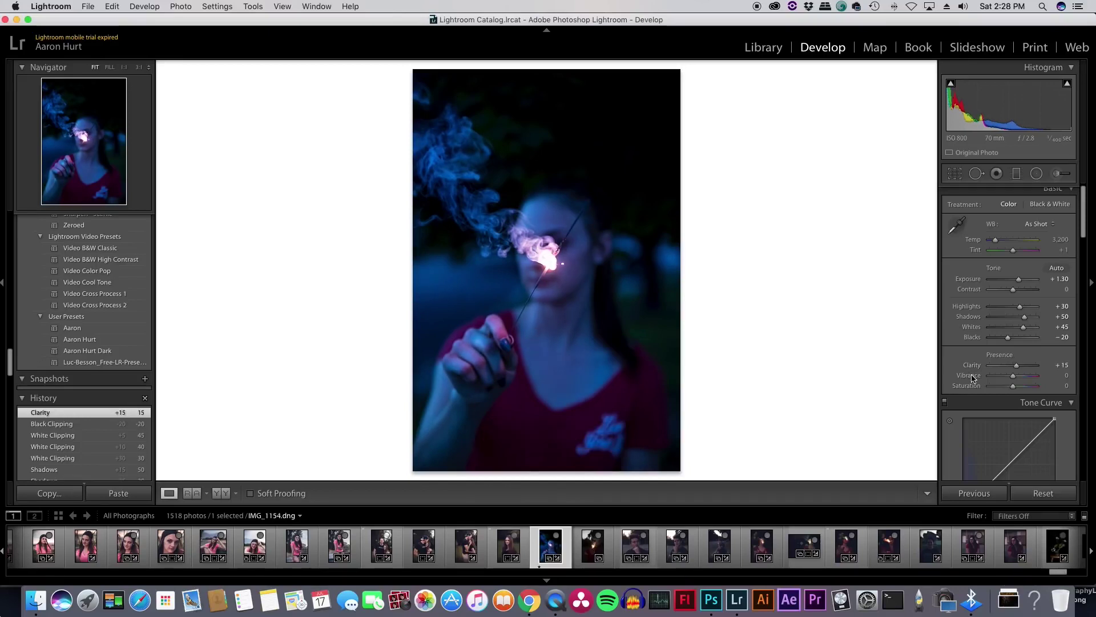
Increase the photo's Vibrance to +60
left_click(972, 376)
key("plus")
key("plus")
key("plus")
key("plus")
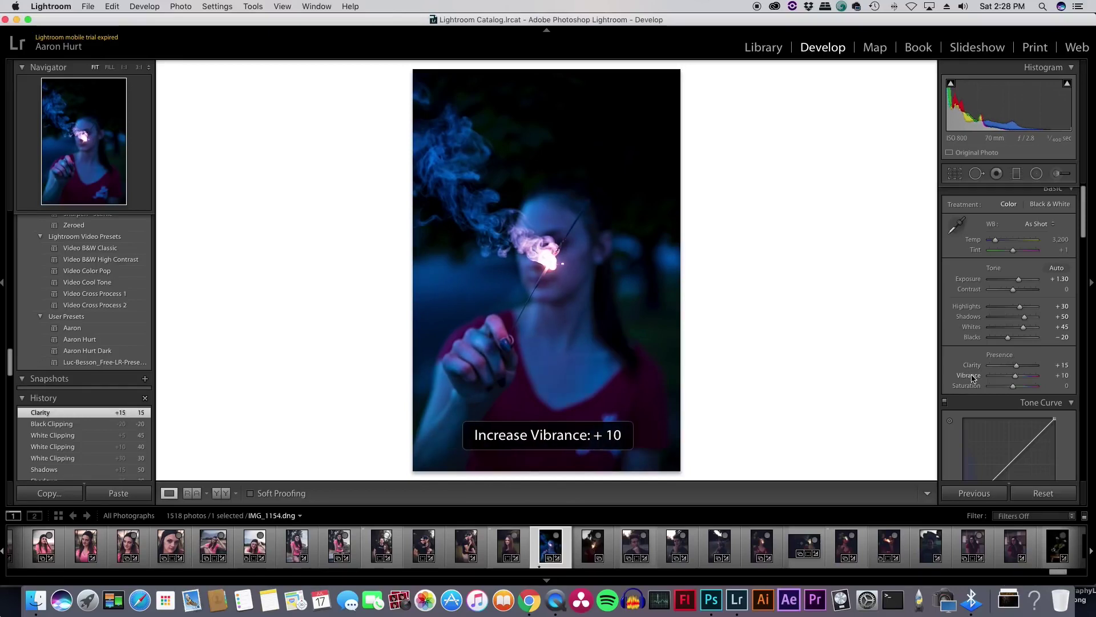
key("plus")
key("plus")
key("plus")
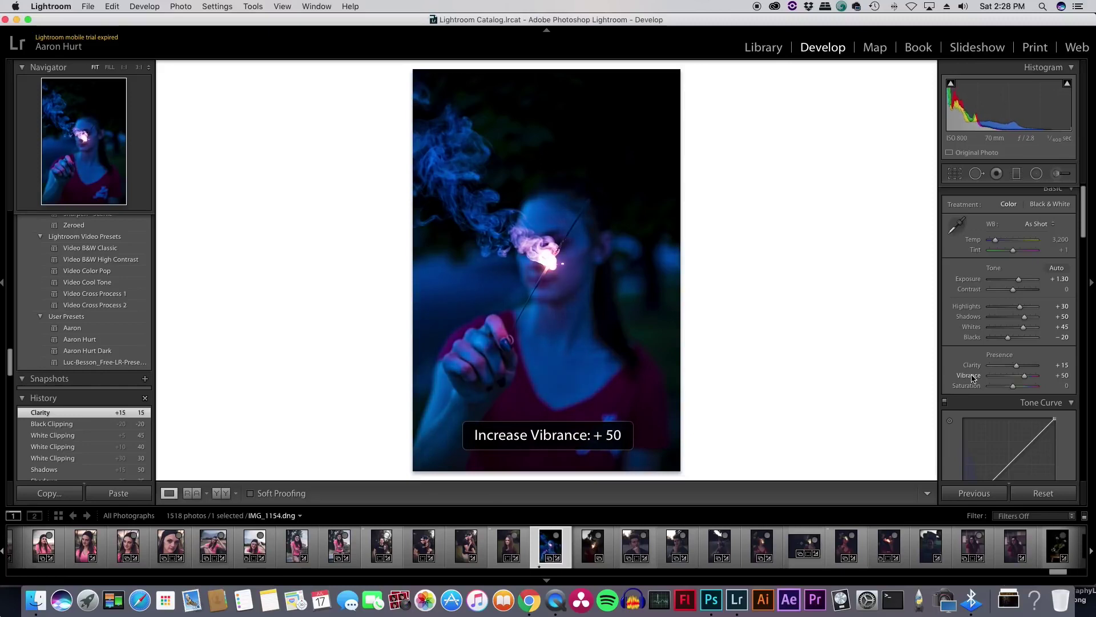
key("plus")
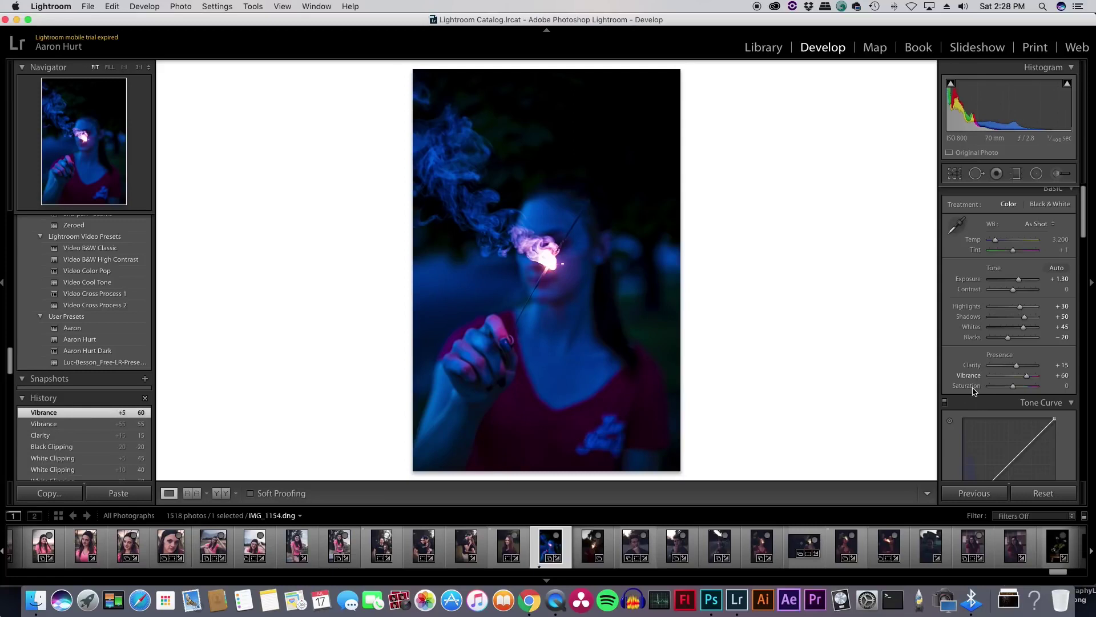
Reduce Saturation to -12 and warm the white balance to a temperature of 7,841
key("period")
key("minus")
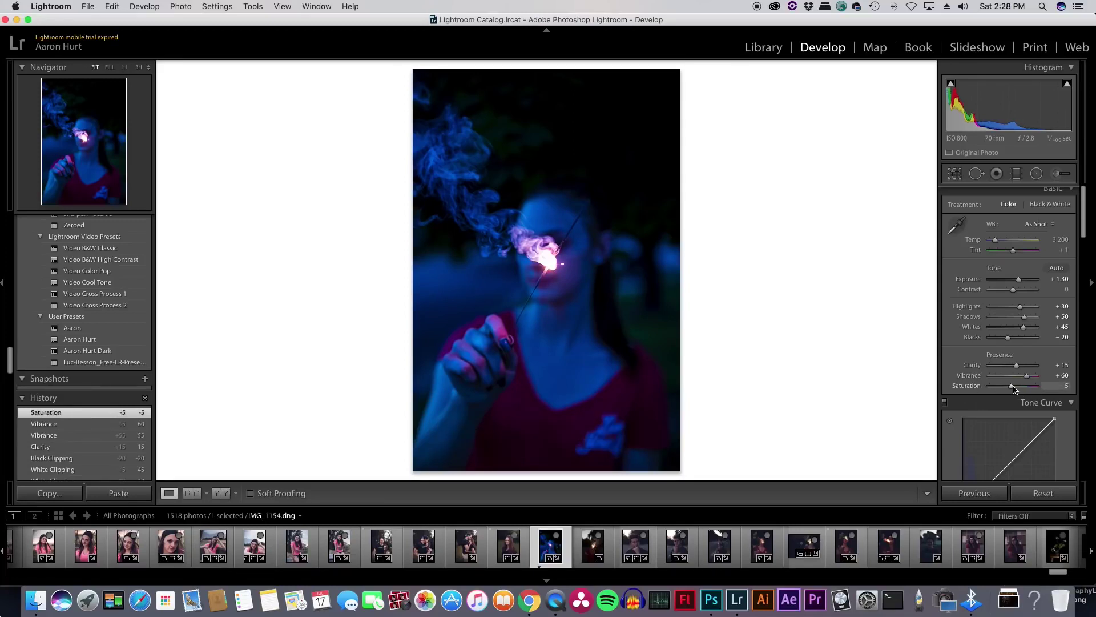
left_click_drag(1012, 387, 1008, 387)
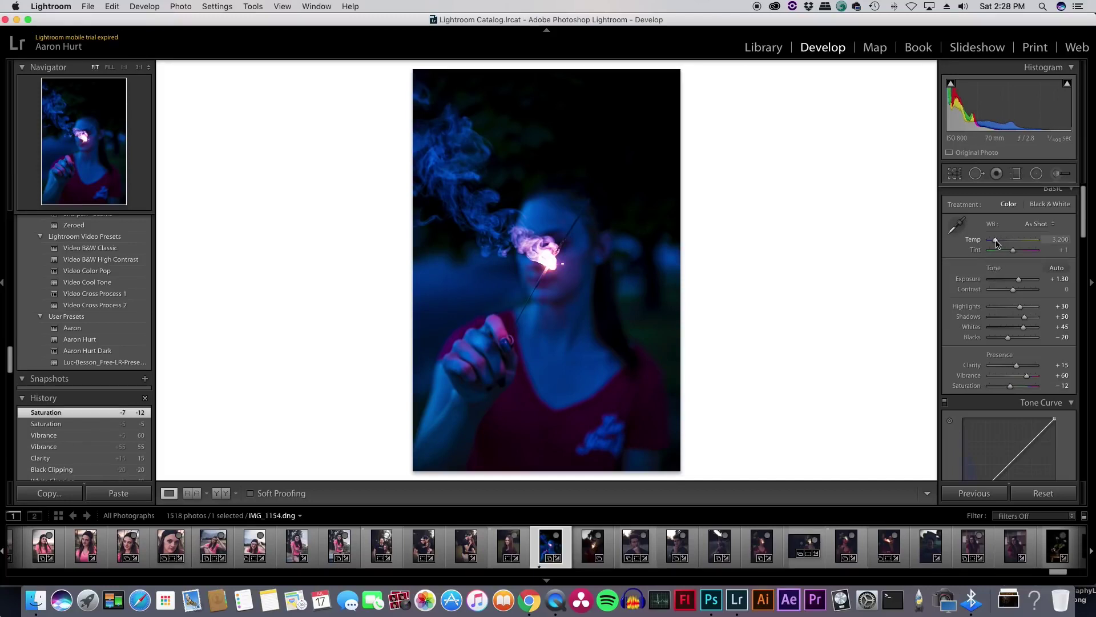
left_click_drag(996, 242, 1017, 243)
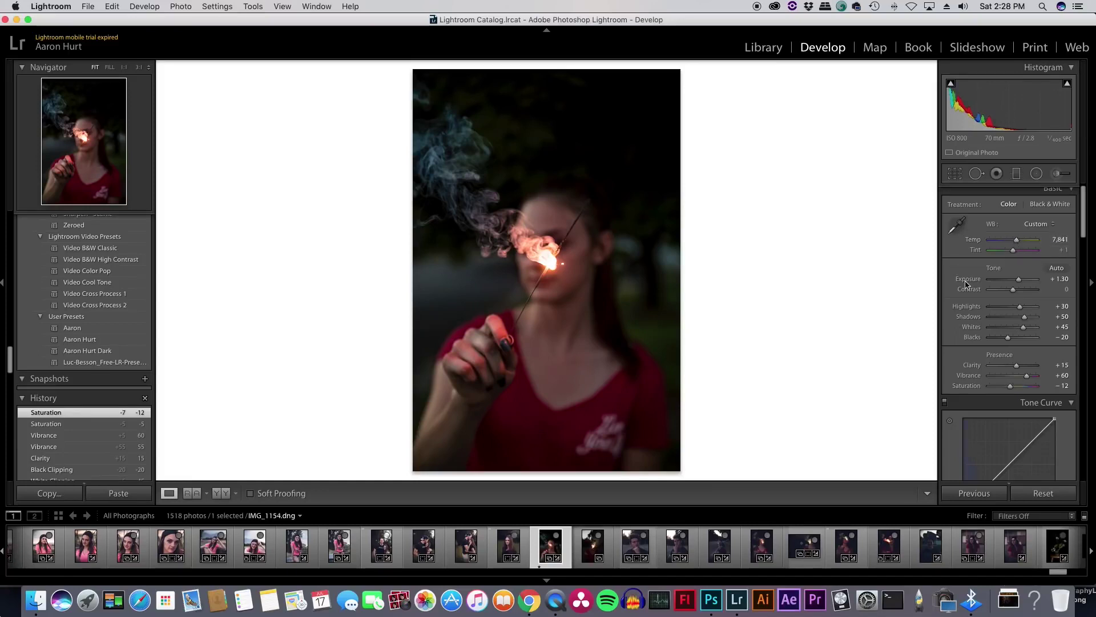
On the RGB tone curve, add midtone, highlight and shadow points and raise the black point for faded blacks
scroll(997, 324, "down", 3)
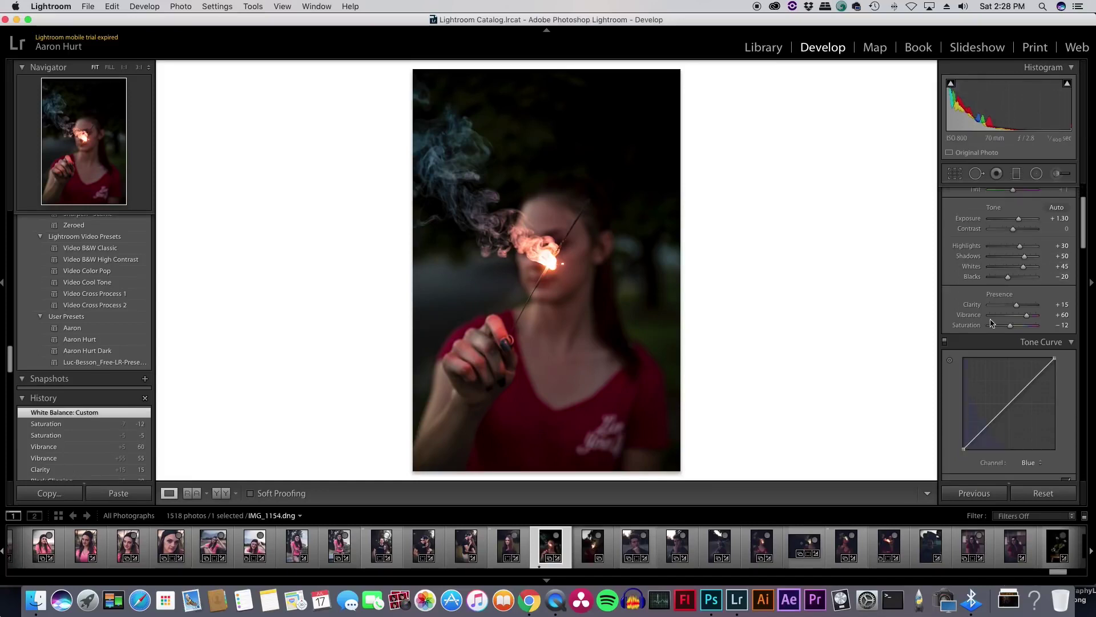
scroll(1033, 406, "down", 3)
left_click(1036, 407)
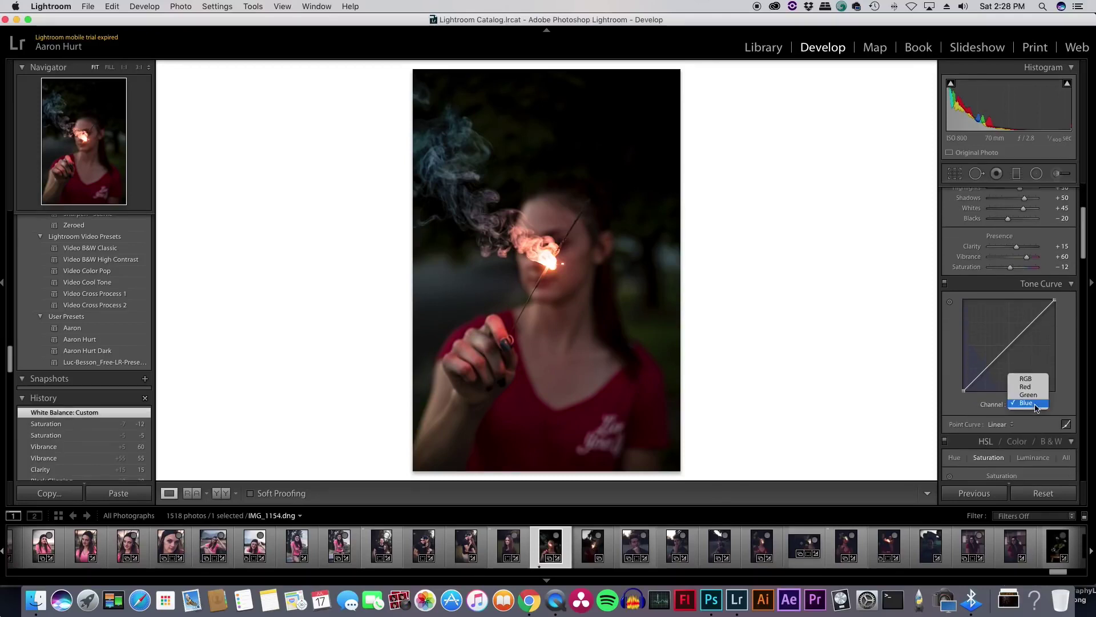
left_click(1026, 378)
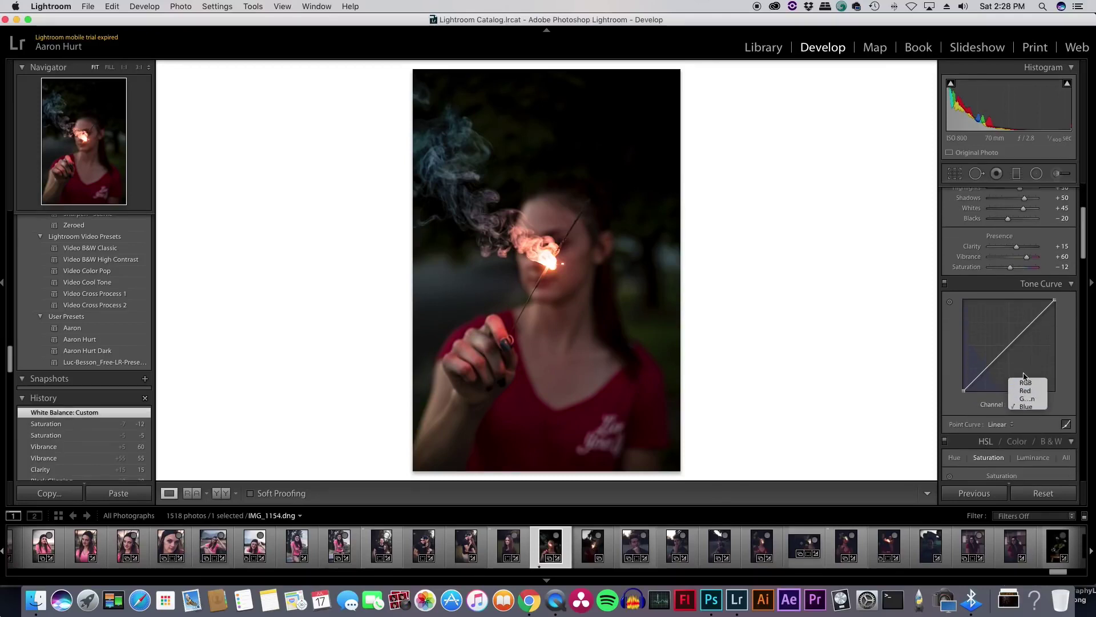
left_click(1008, 345)
left_click(1032, 323)
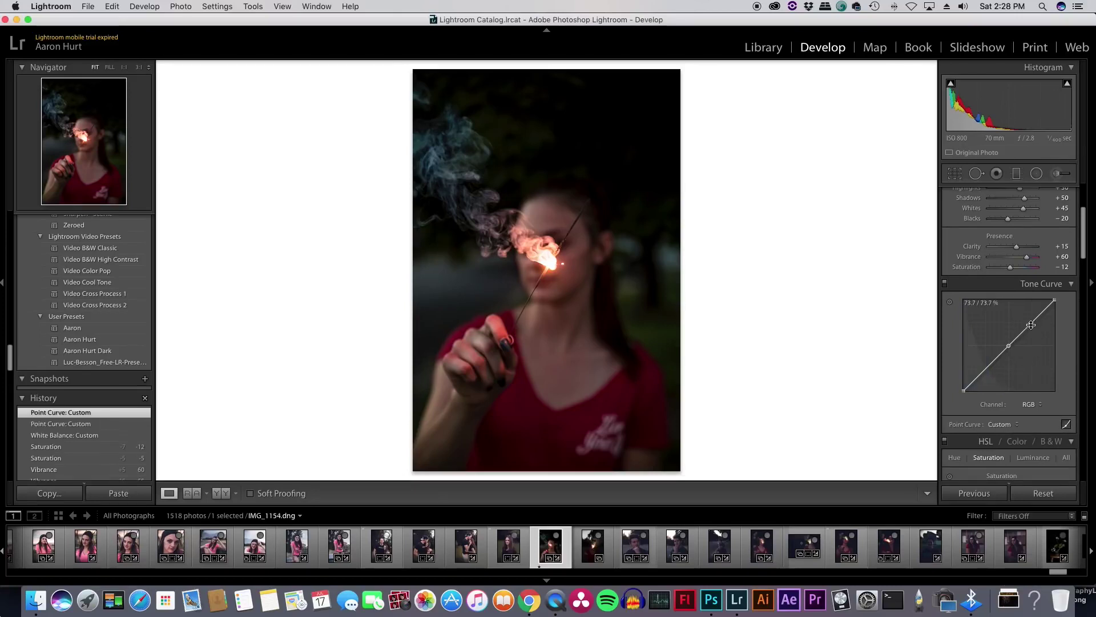
left_click(986, 370)
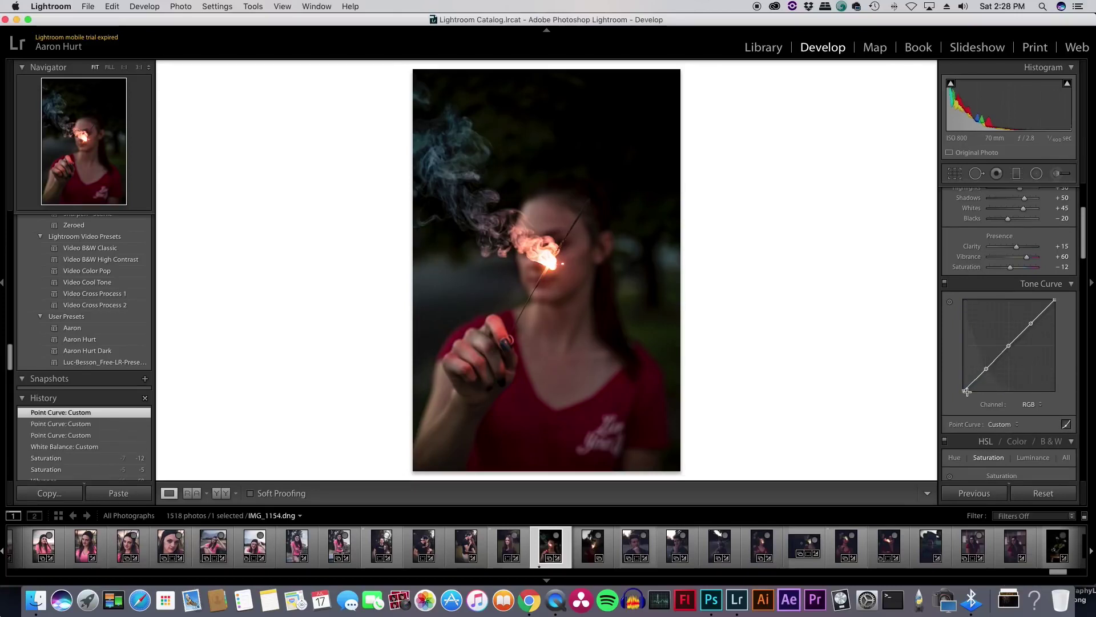
left_click_drag(963, 389, 964, 381)
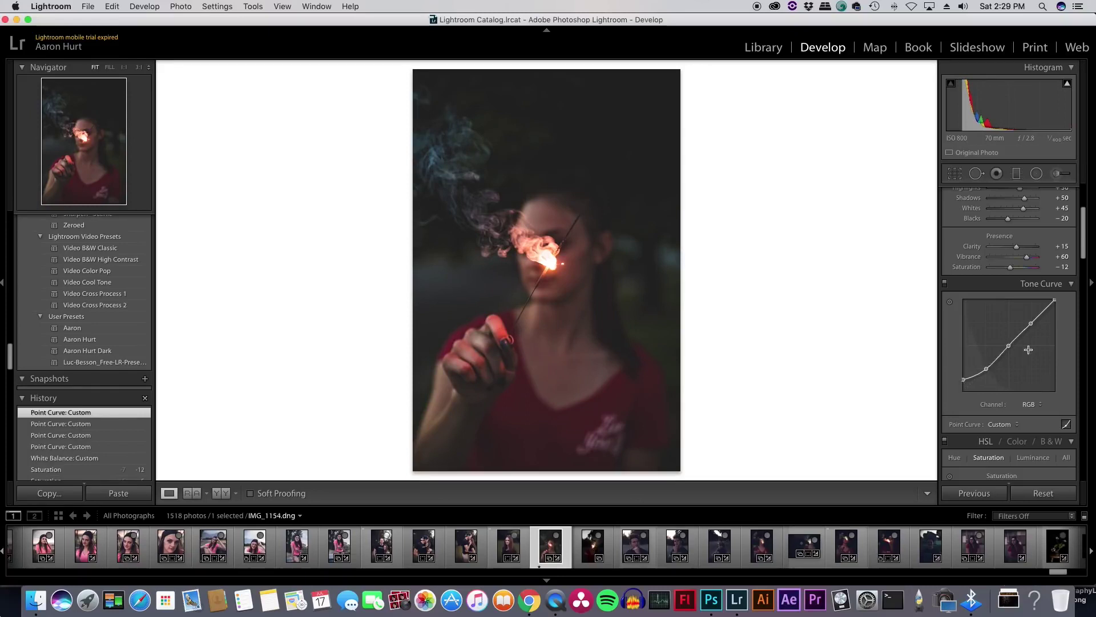
Turn the tone curve adjustment off and on twice to compare the photo with and without it
left_click(945, 284)
left_click(945, 284)
left_click(945, 284)
left_click(945, 284)
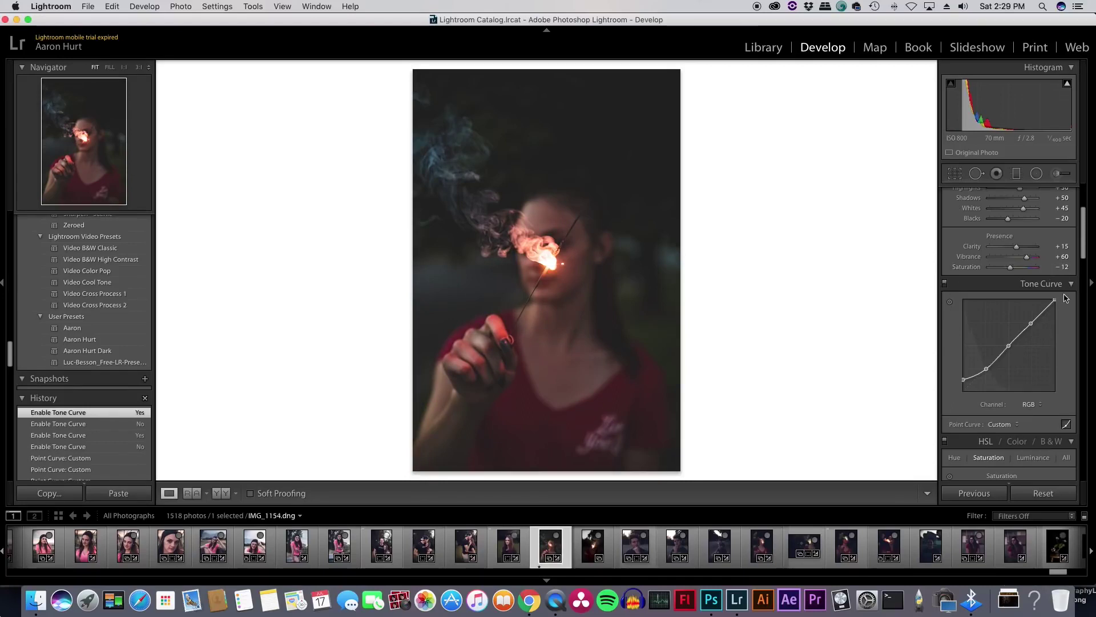
Lower the RGB curve's white point slightly and pull the shadow point down to about 26.3 / 23.5 %
left_click_drag(1055, 299, 1057, 304)
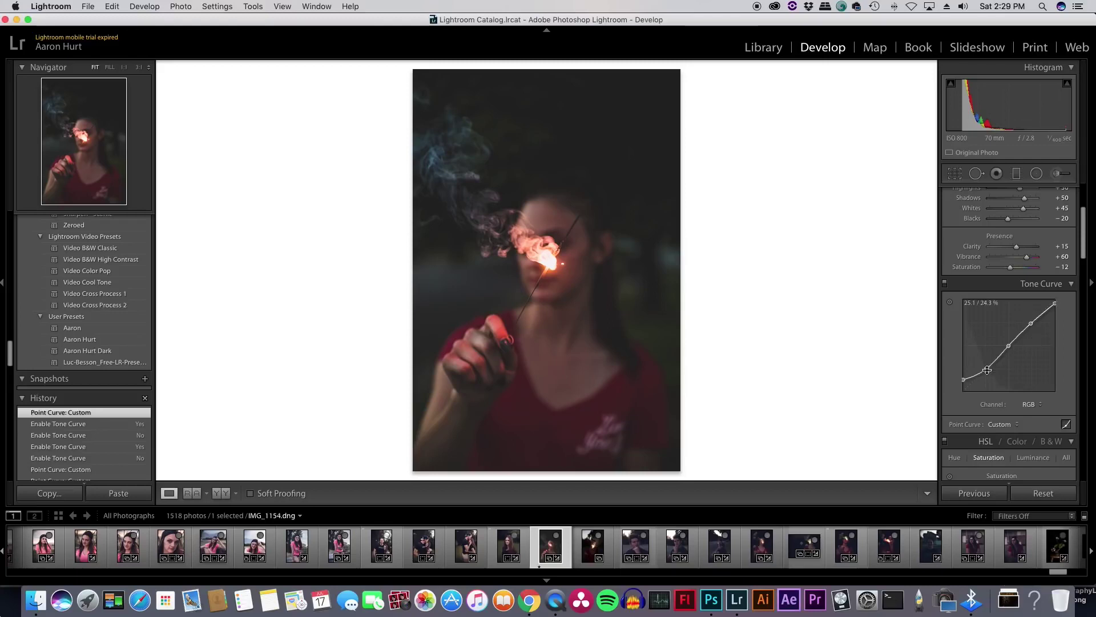
left_click_drag(987, 369, 987, 370)
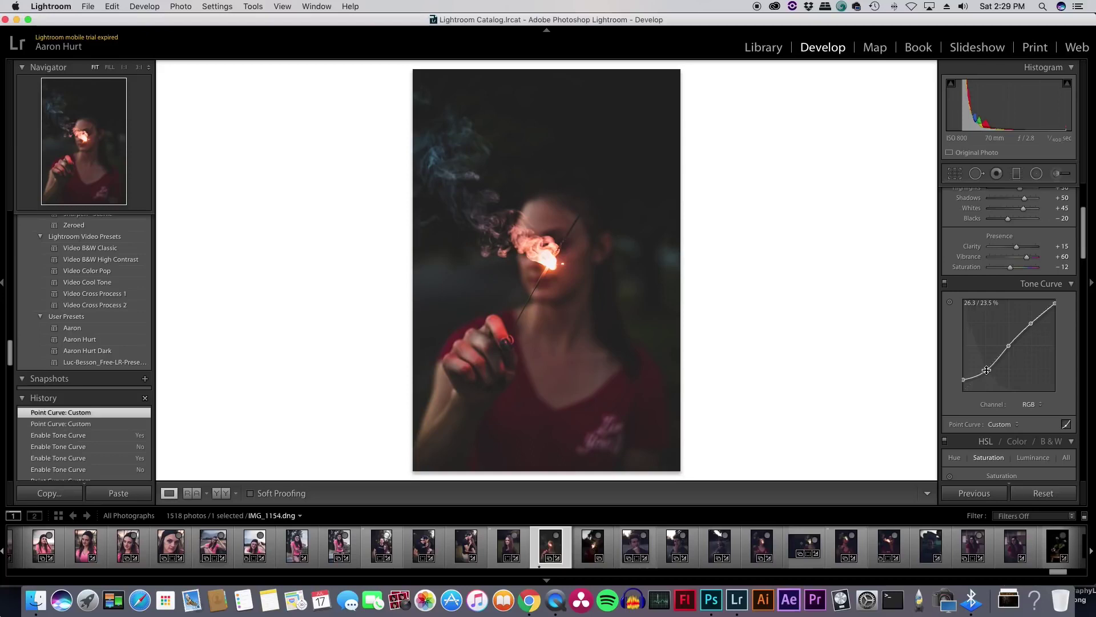
left_click(1039, 405)
left_click(1069, 377)
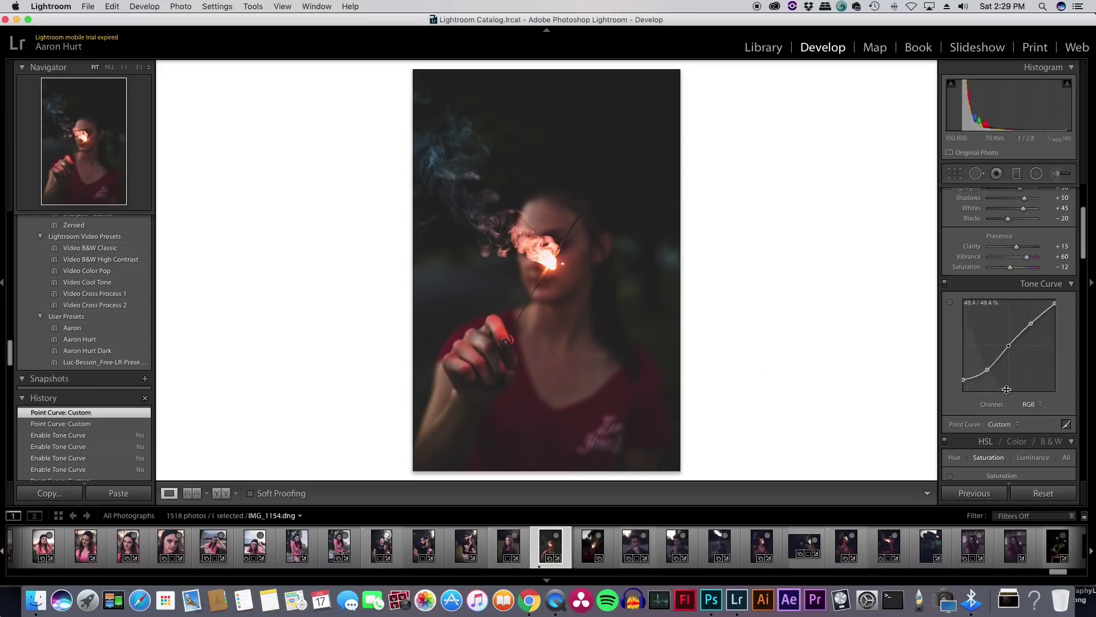
On the Blue channel tone curve, add shadow, midtone and highlight points, raise the black point slightly, and compare with the tone curve off
left_click(1039, 404)
left_click(1037, 427)
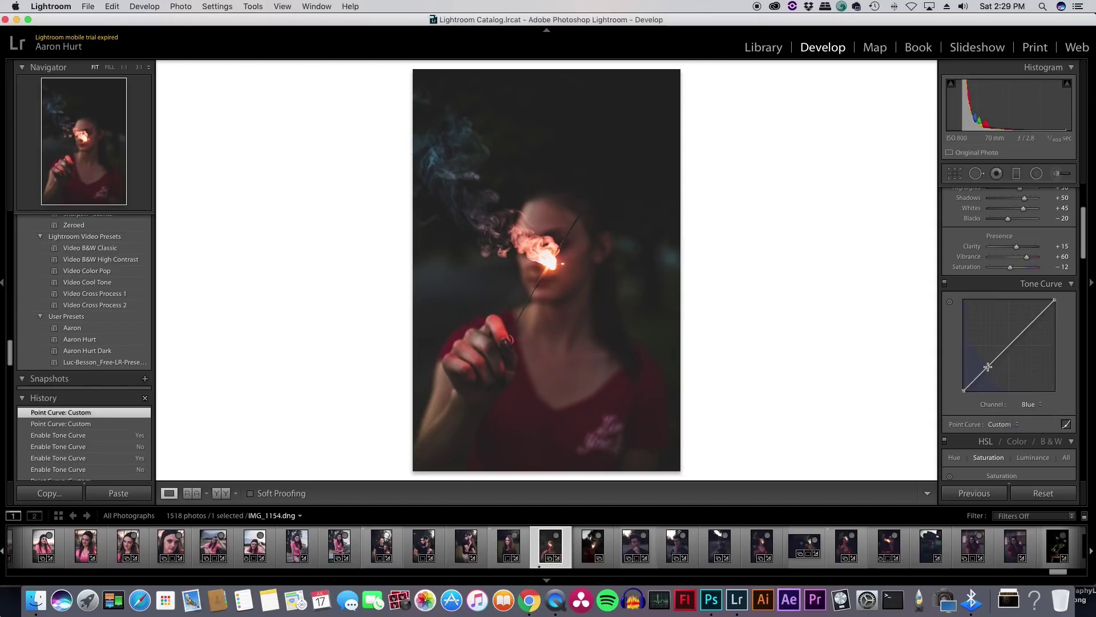
left_click(986, 369)
left_click(1010, 345)
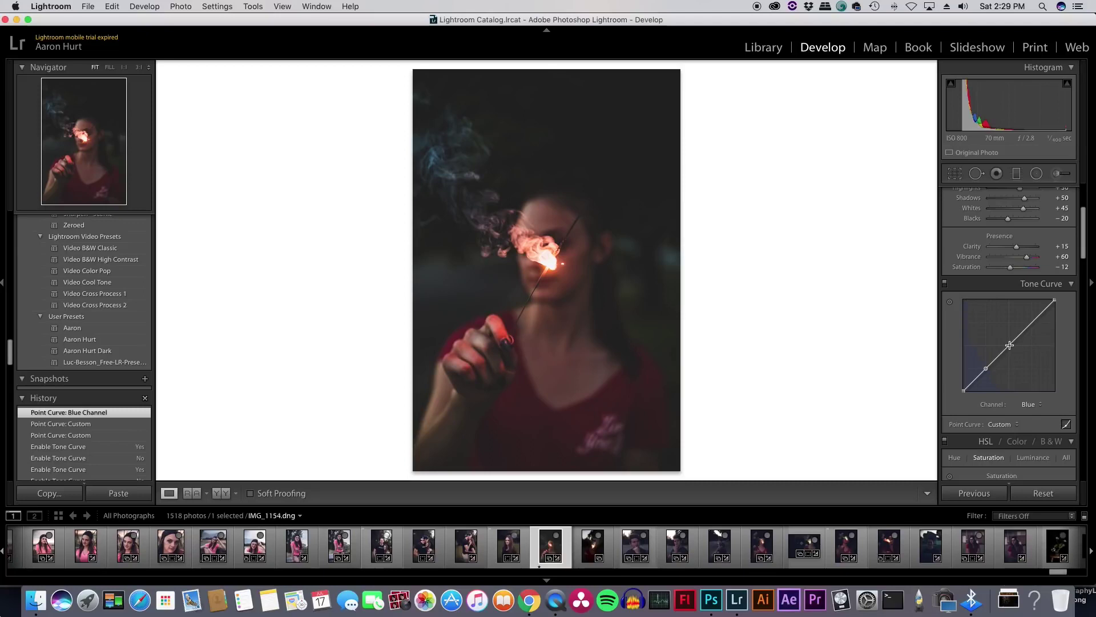
left_click(1031, 322)
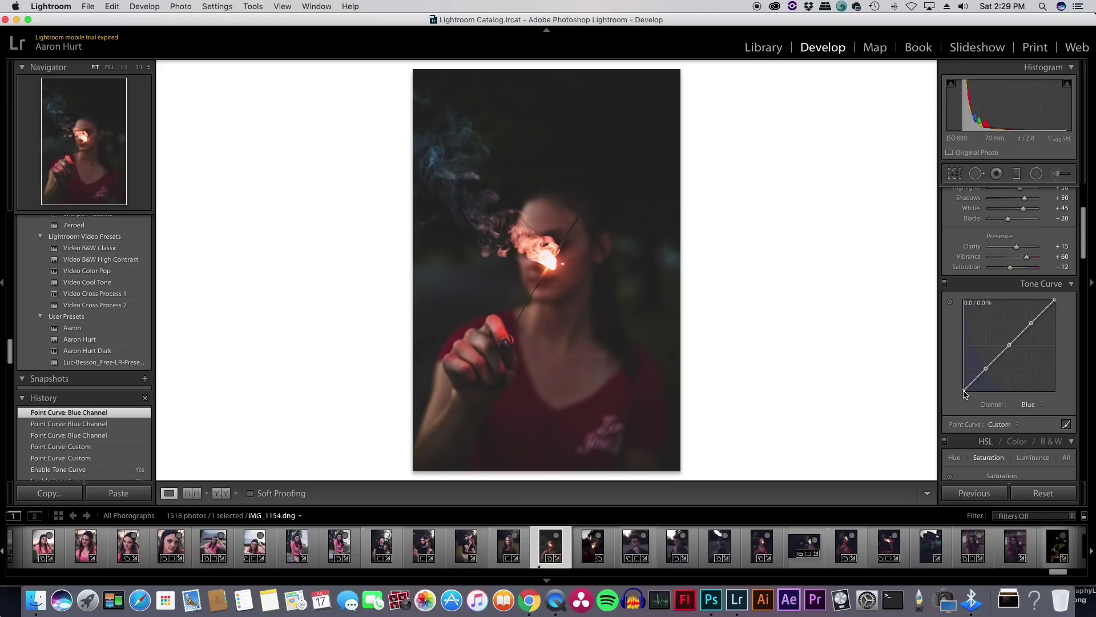
left_click_drag(965, 393, 963, 385)
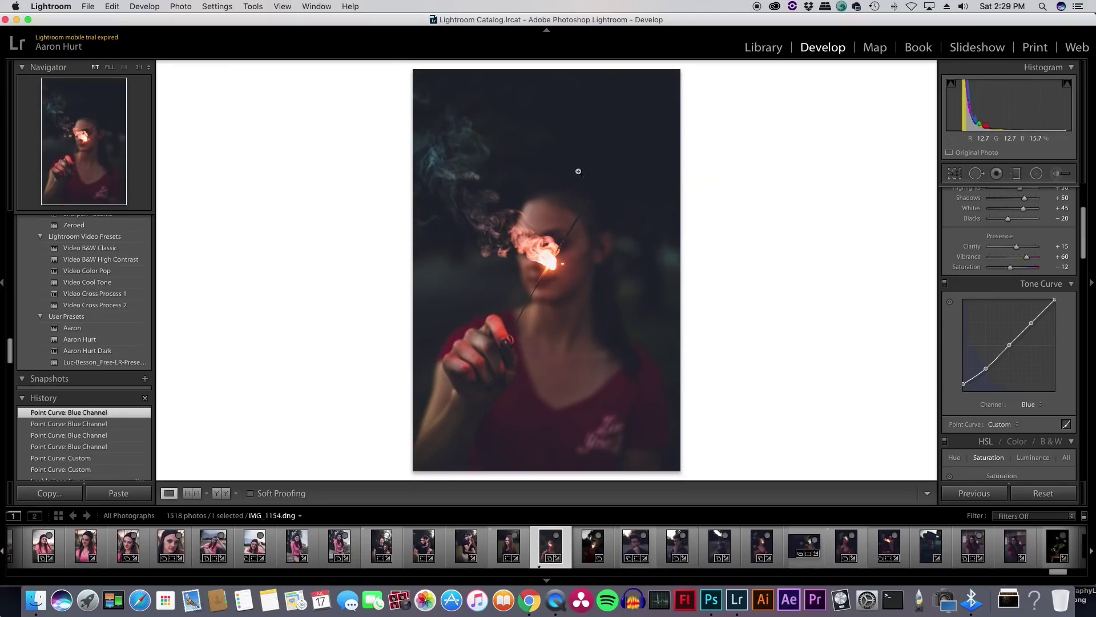
left_click(945, 283)
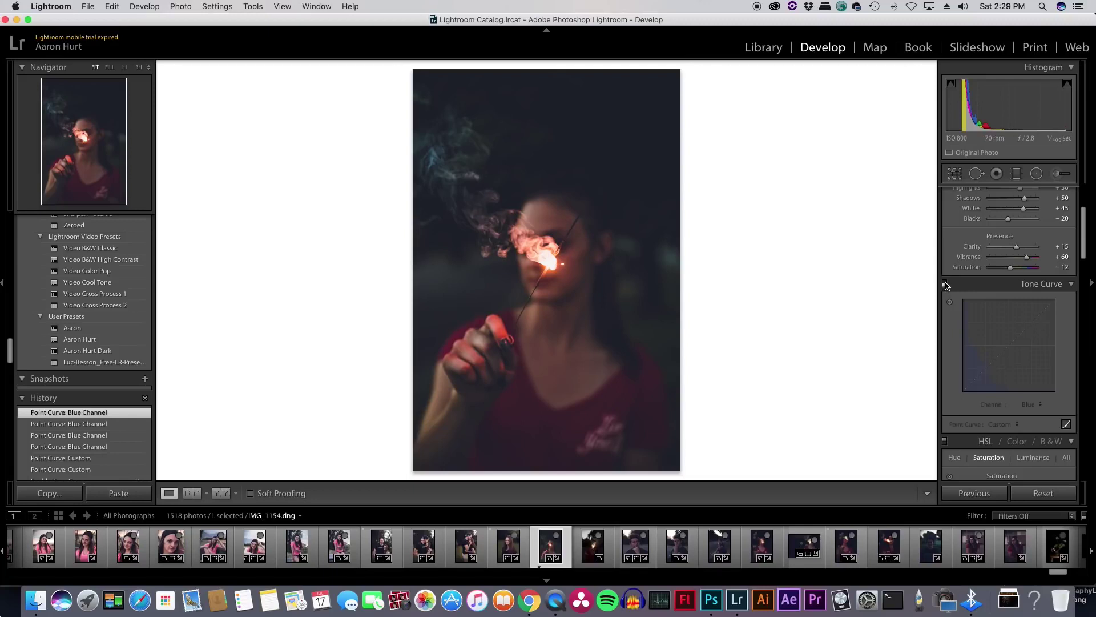
left_click(945, 284)
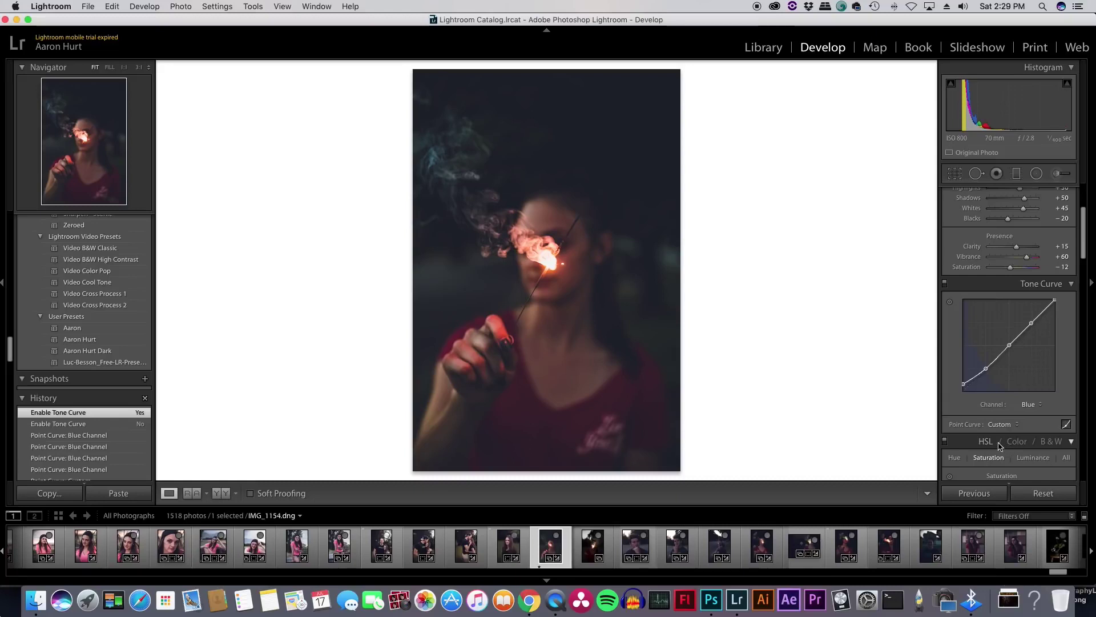
Set the HSL hue shifts to +23 for Red and +21 for Orange
scroll(1025, 432, "down", 3)
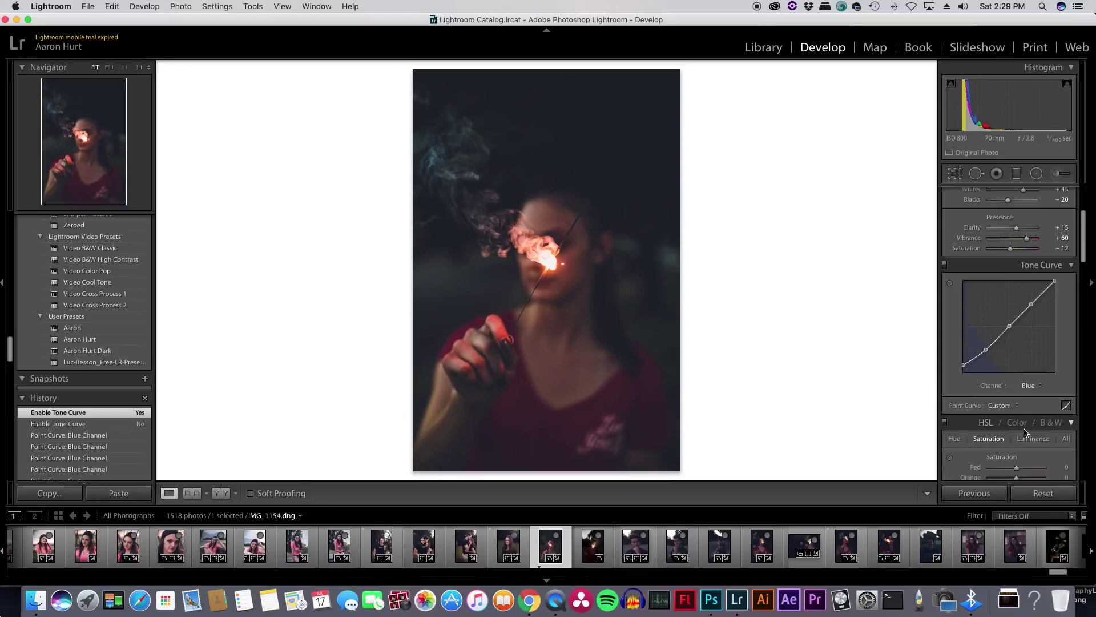
scroll(1024, 432, "down", 1)
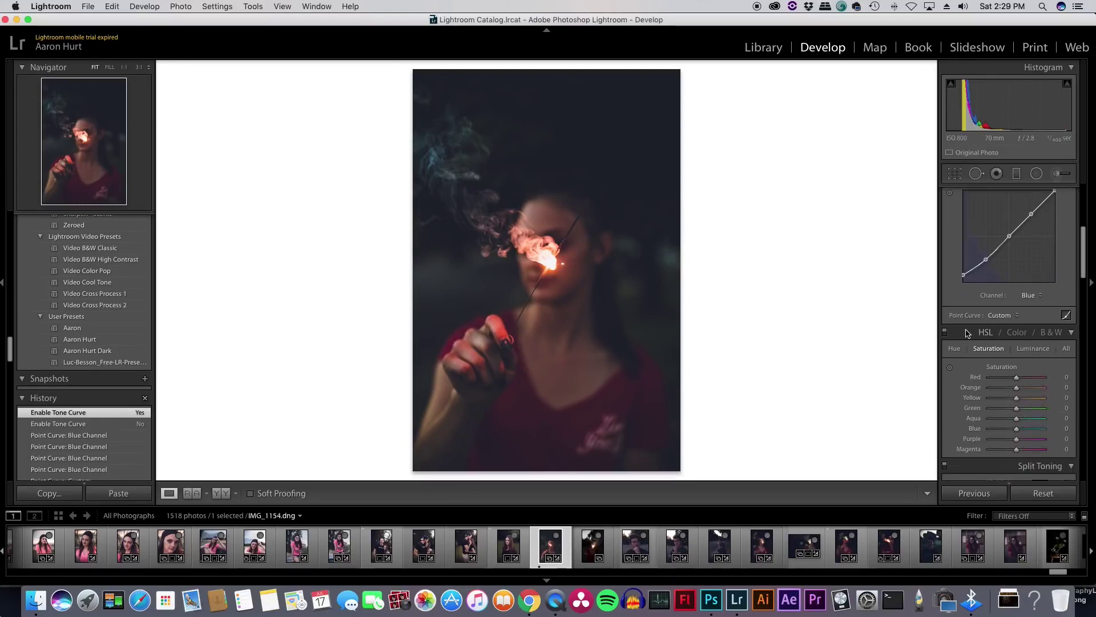
left_click(955, 349)
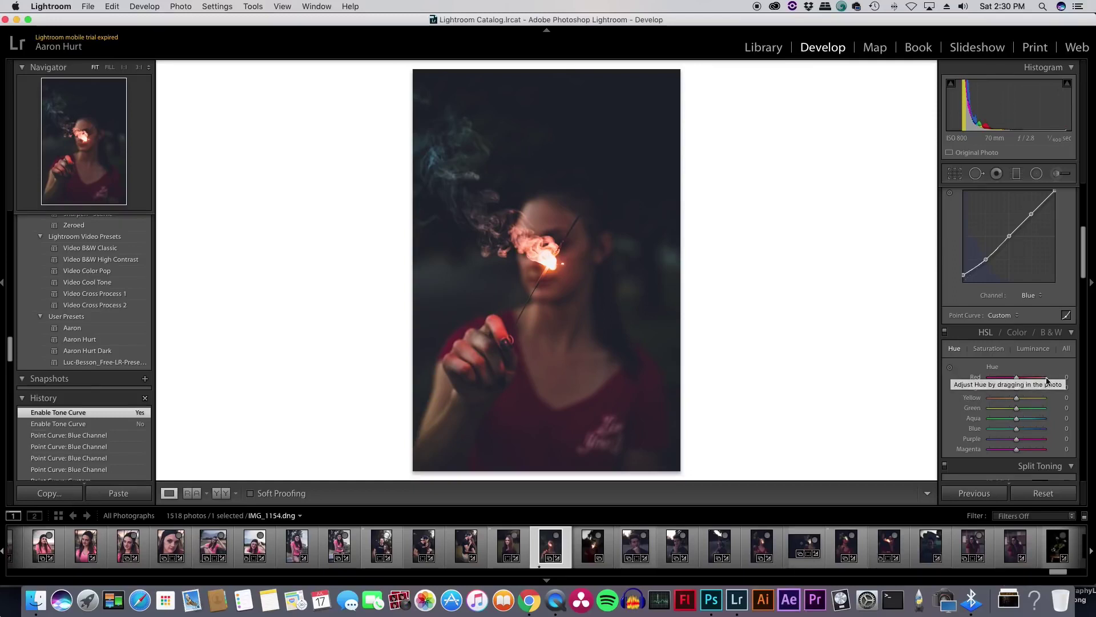
left_click(950, 368)
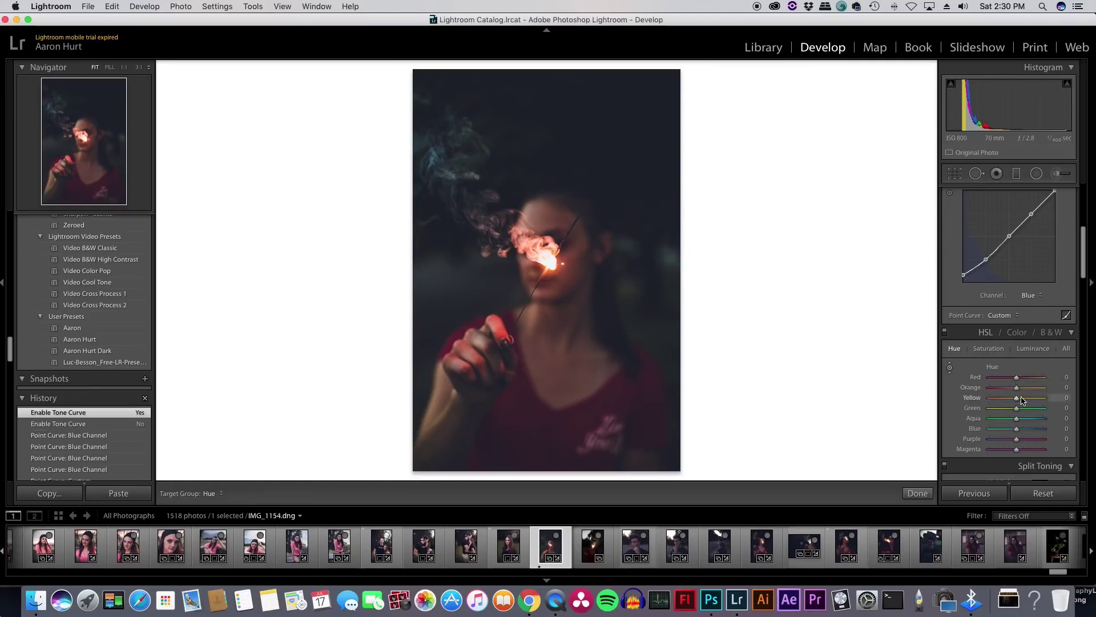
left_click_drag(574, 244, 548, 218)
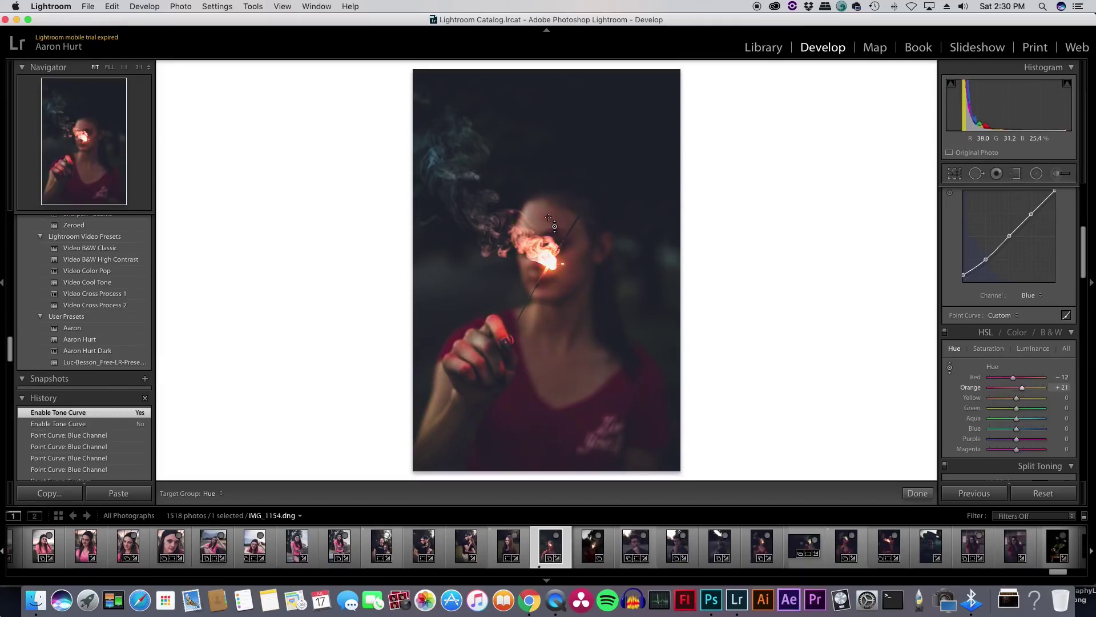
left_click_drag(1013, 378, 1022, 381)
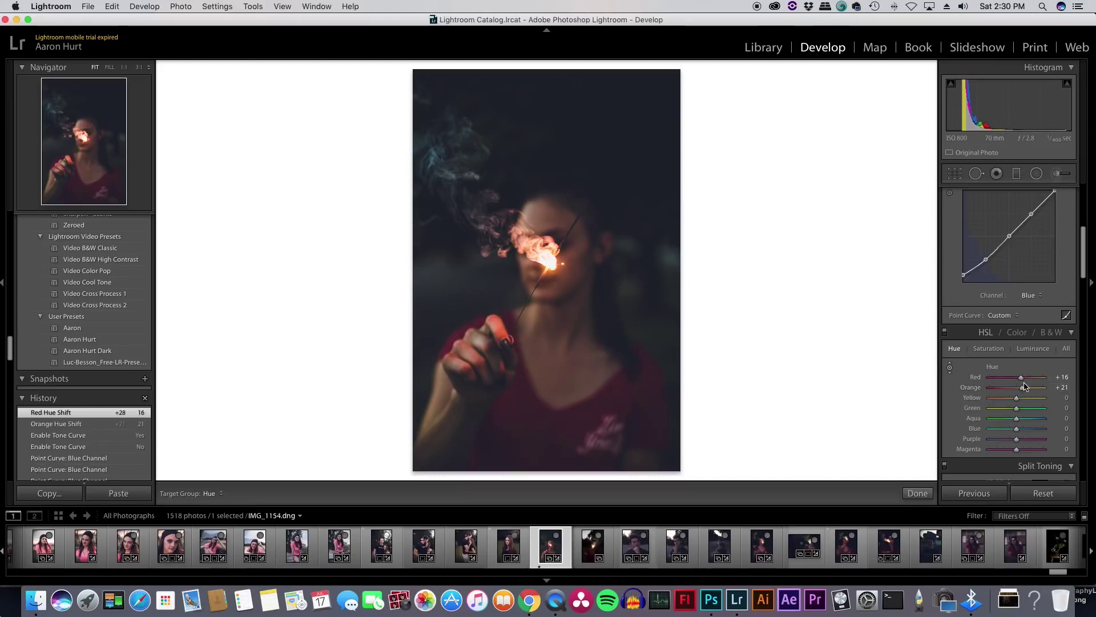
left_click_drag(1020, 379, 1021, 381)
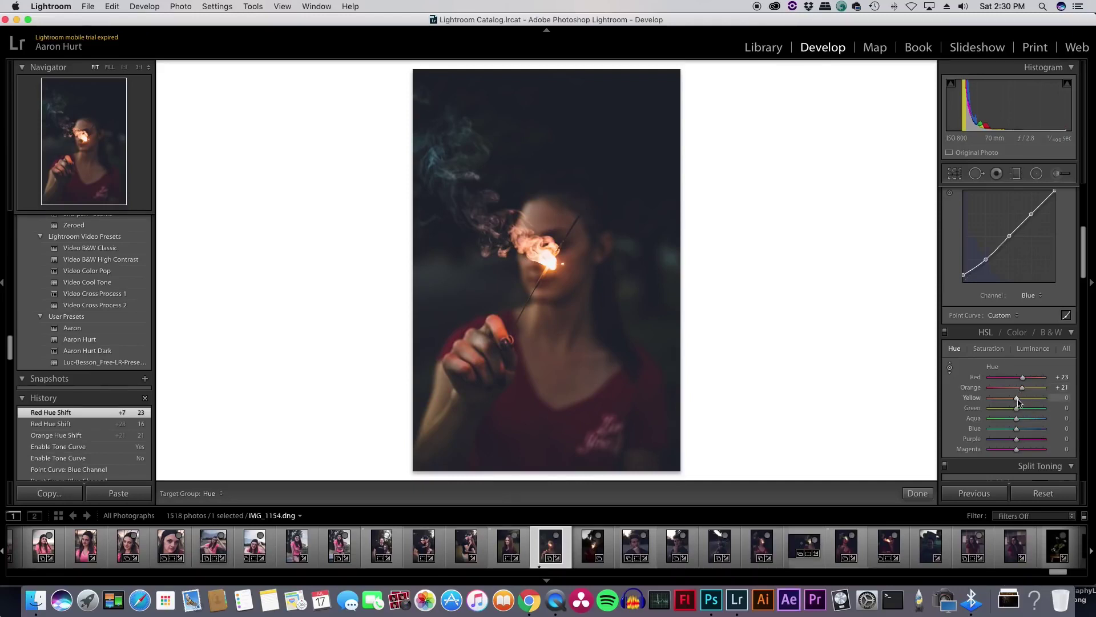
Set the HSL hue shifts to -54 for Yellow, -84 for Green, -9 for Aqua and -100 for Blue
left_click_drag(1011, 398, 992, 411)
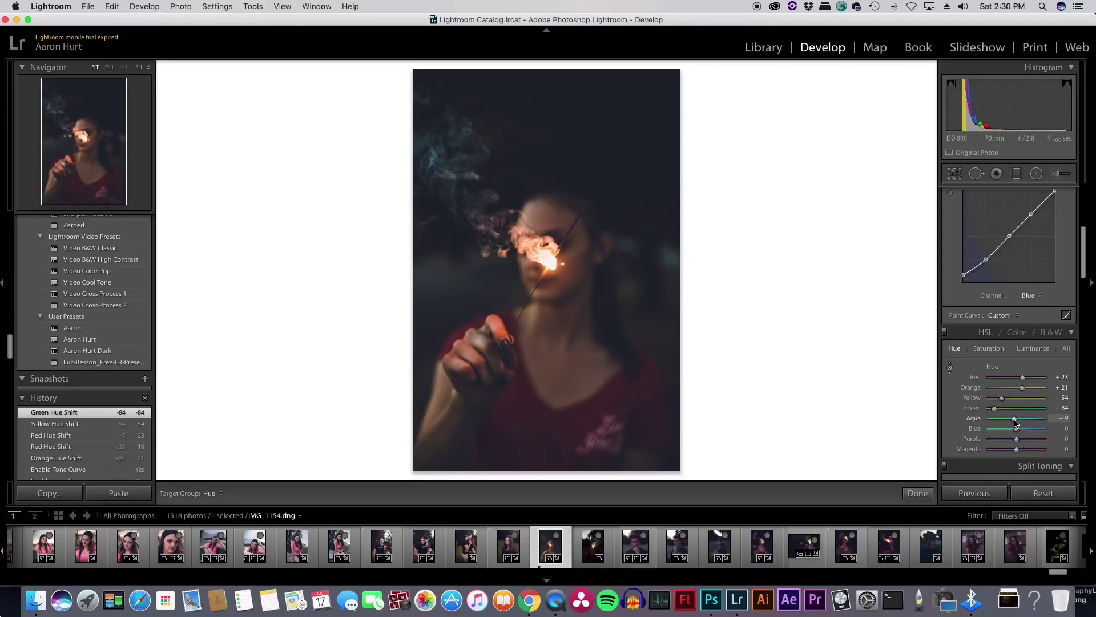
left_click_drag(1015, 421, 1015, 421)
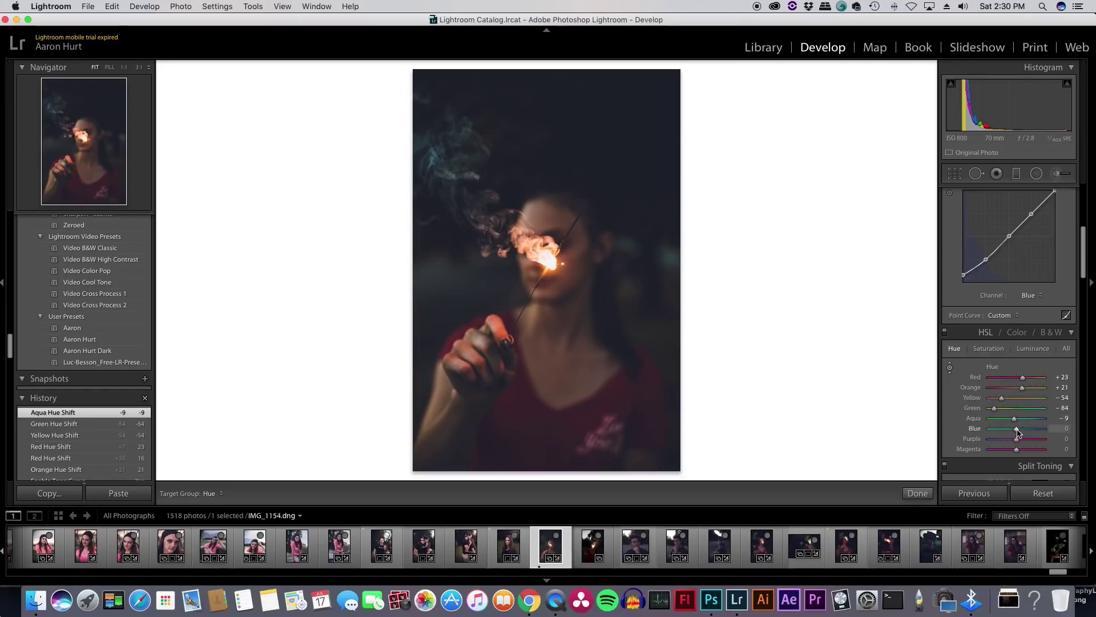
left_click_drag(1017, 429, 951, 427)
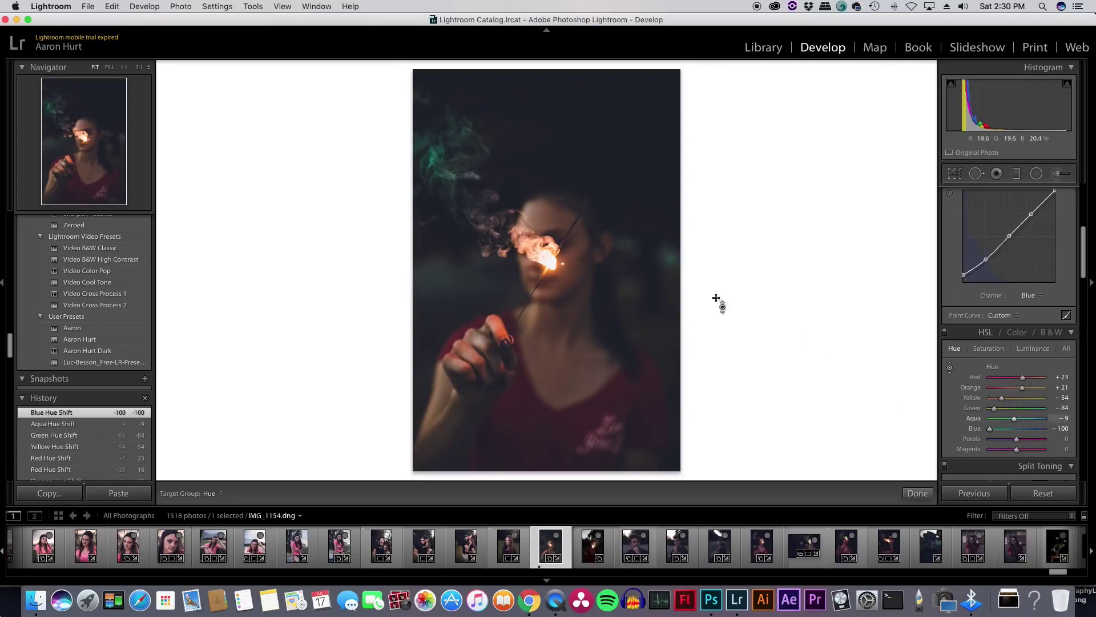
Turn the HSL colour adjustments off and on twice to compare the photo with and without them
left_click(945, 334)
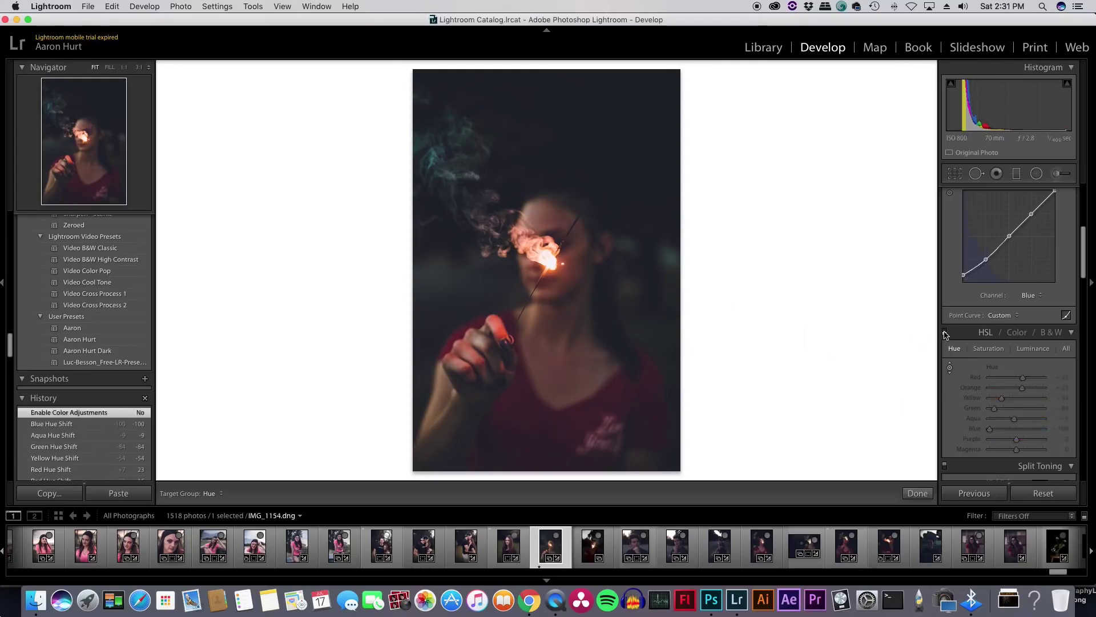
left_click(945, 334)
left_click(945, 333)
left_click(944, 333)
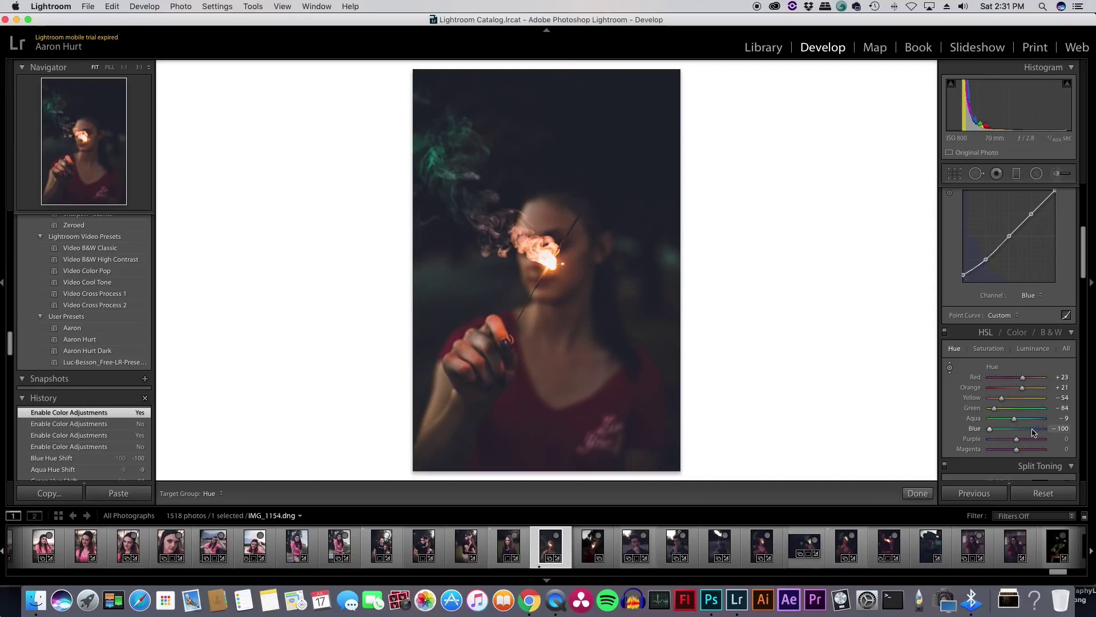
Try the Purple hue at both extremes and set it to +100
left_click_drag(1016, 439, 954, 425)
left_click_drag(1094, 438, 1088, 439)
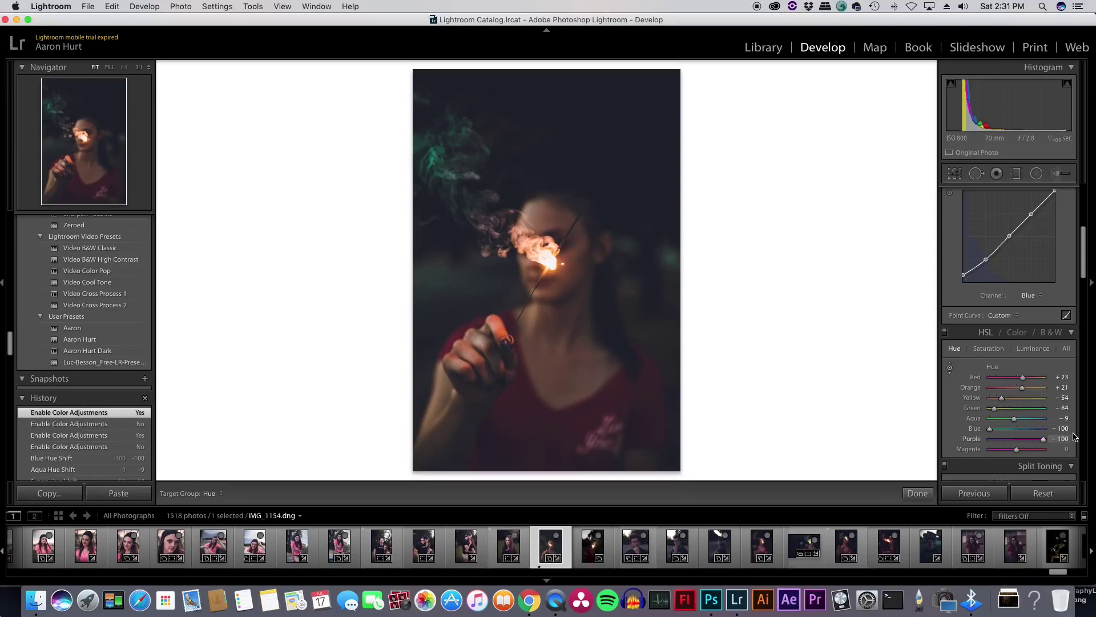
Sample the dark background beside the face as the white balance neutral, resampling for a temperature of 8,900 and a tint of +5
scroll(980, 300, "up", 3)
scroll(980, 300, "up", 1)
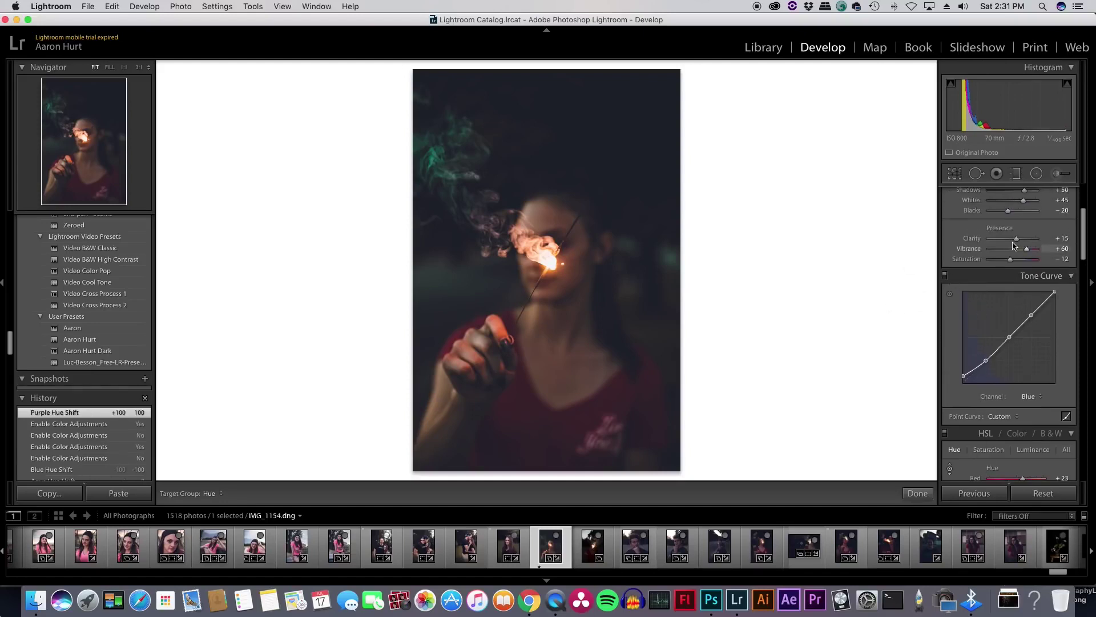
scroll(1016, 242, "up", 5)
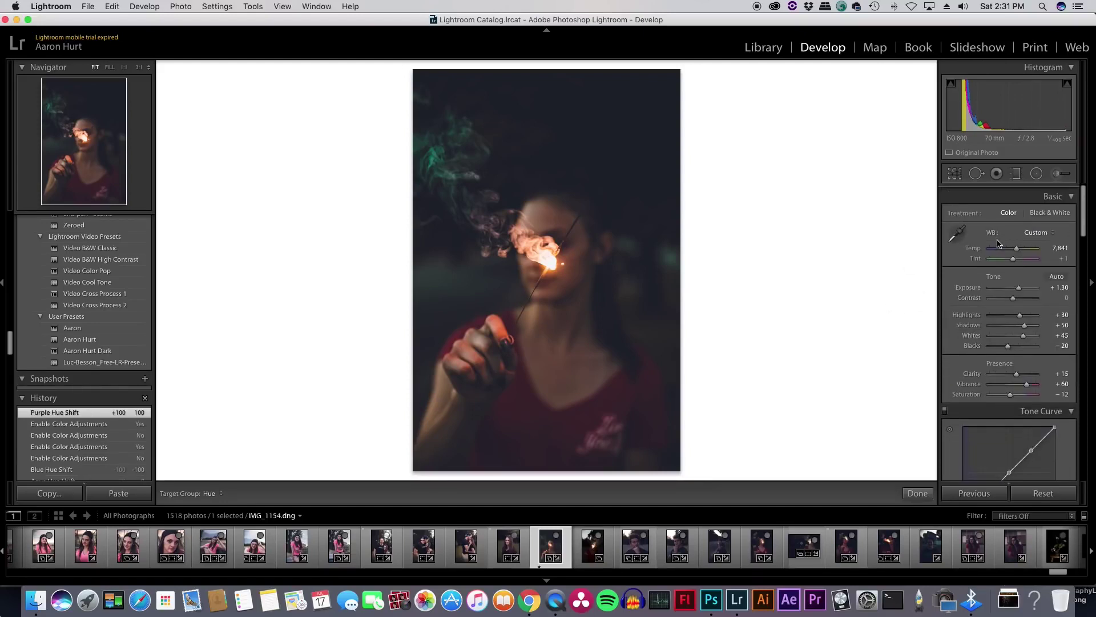
left_click(958, 230)
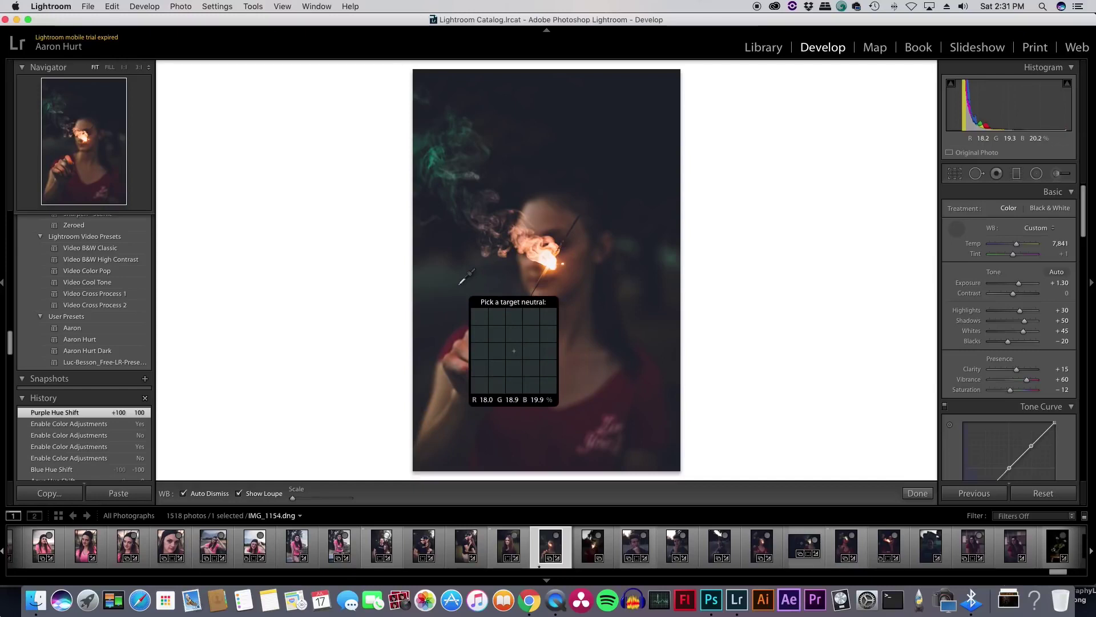
left_click(958, 228)
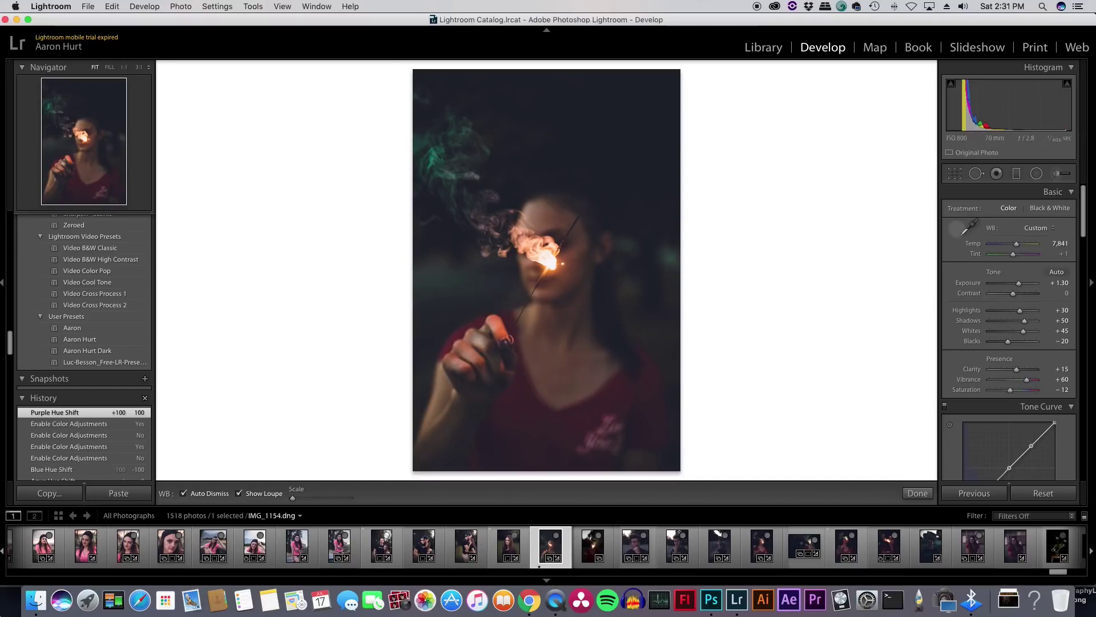
left_click(465, 282)
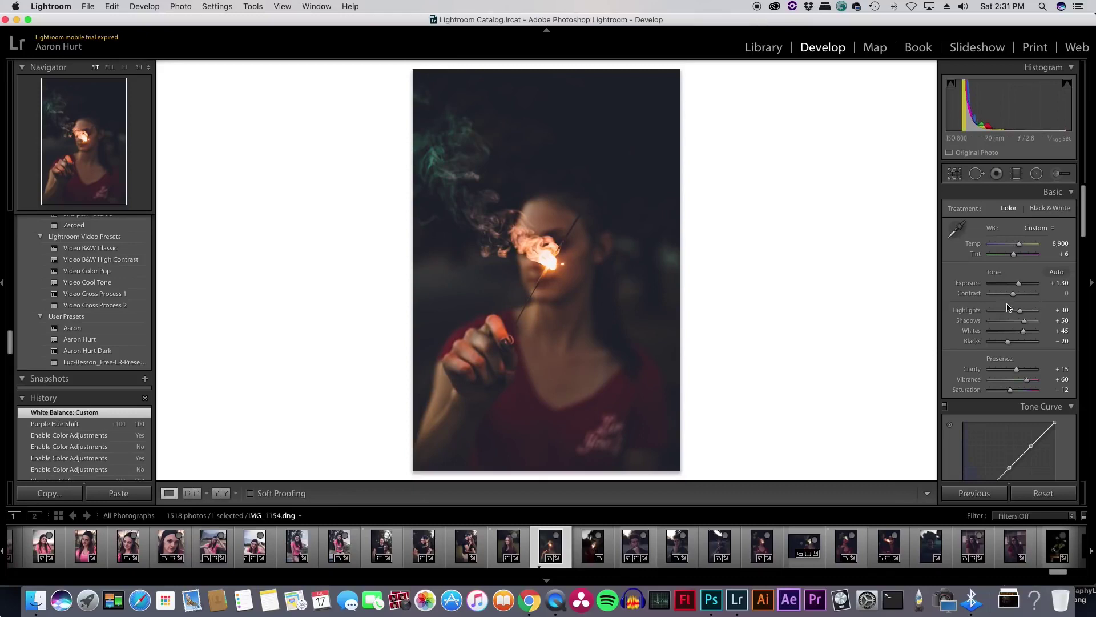
left_click(957, 229)
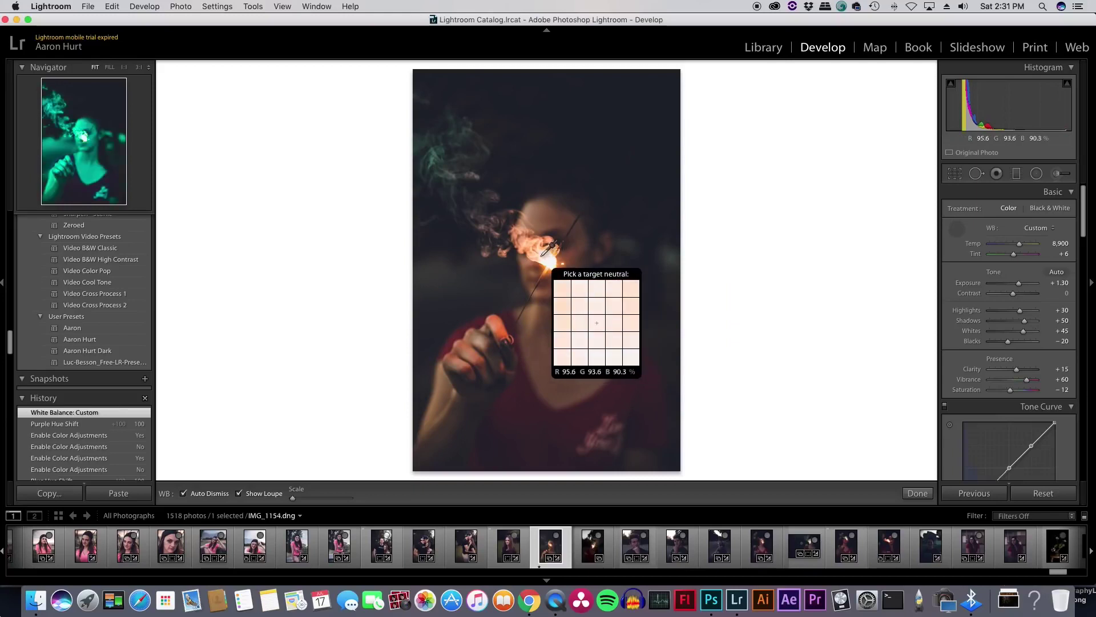
left_click(468, 282)
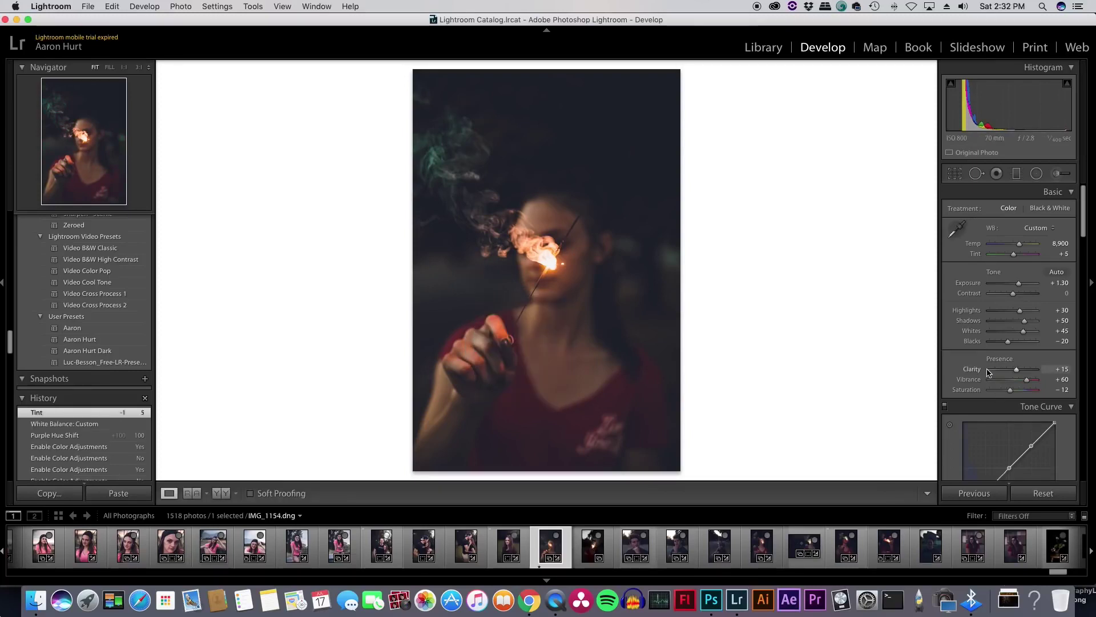
Give the split-toning highlights a hue of 51 and a saturation of 7
scroll(993, 374, "down", 3)
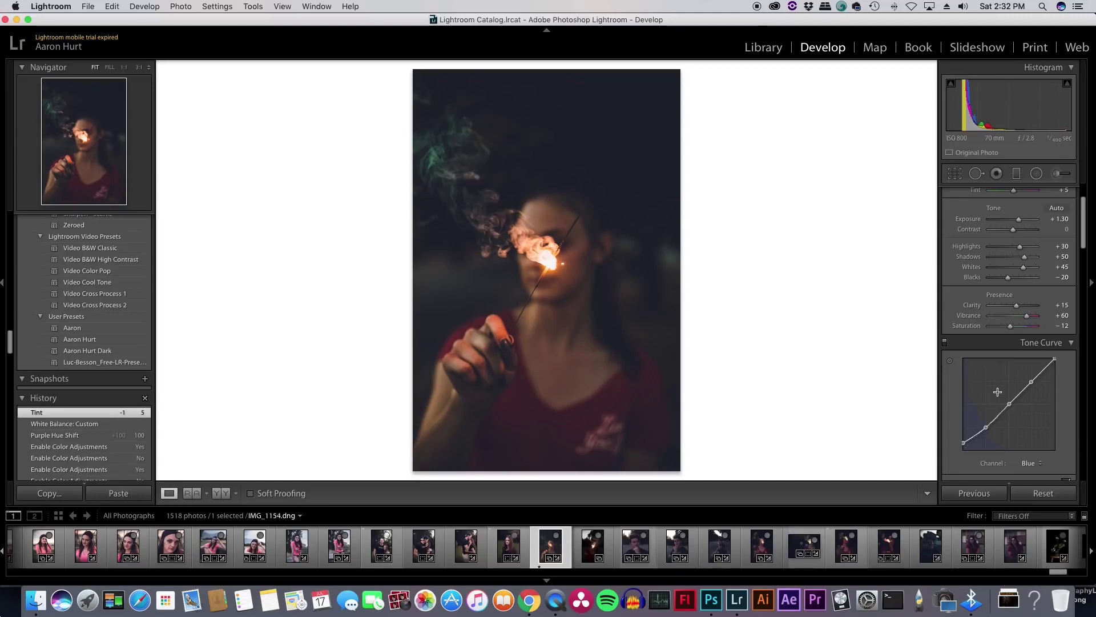
scroll(998, 391, "down", 10)
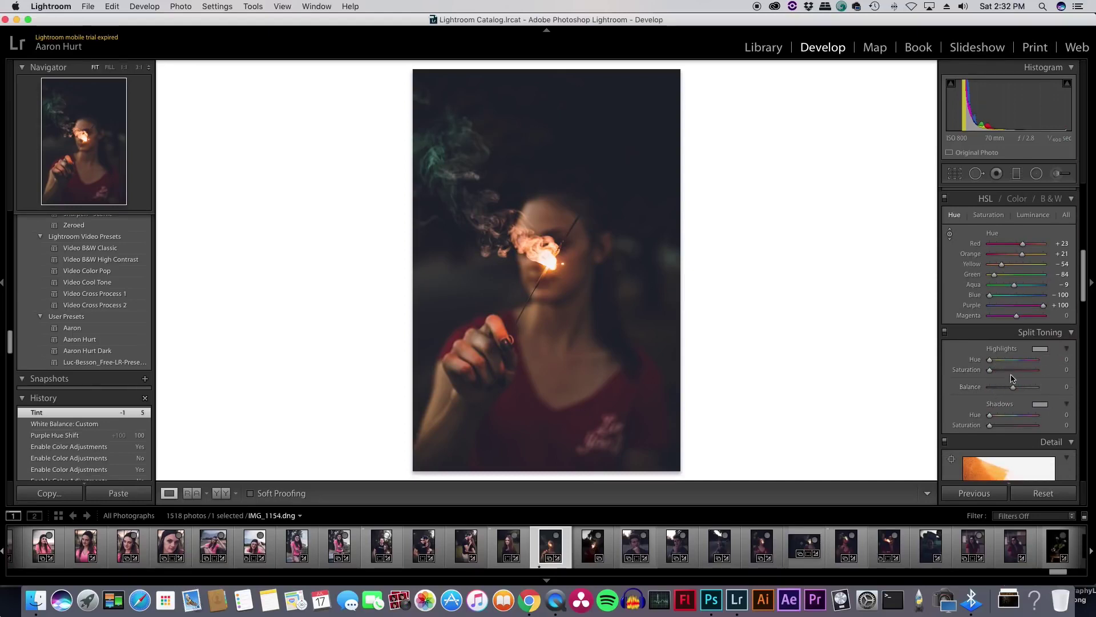
left_click_drag(991, 362, 998, 363)
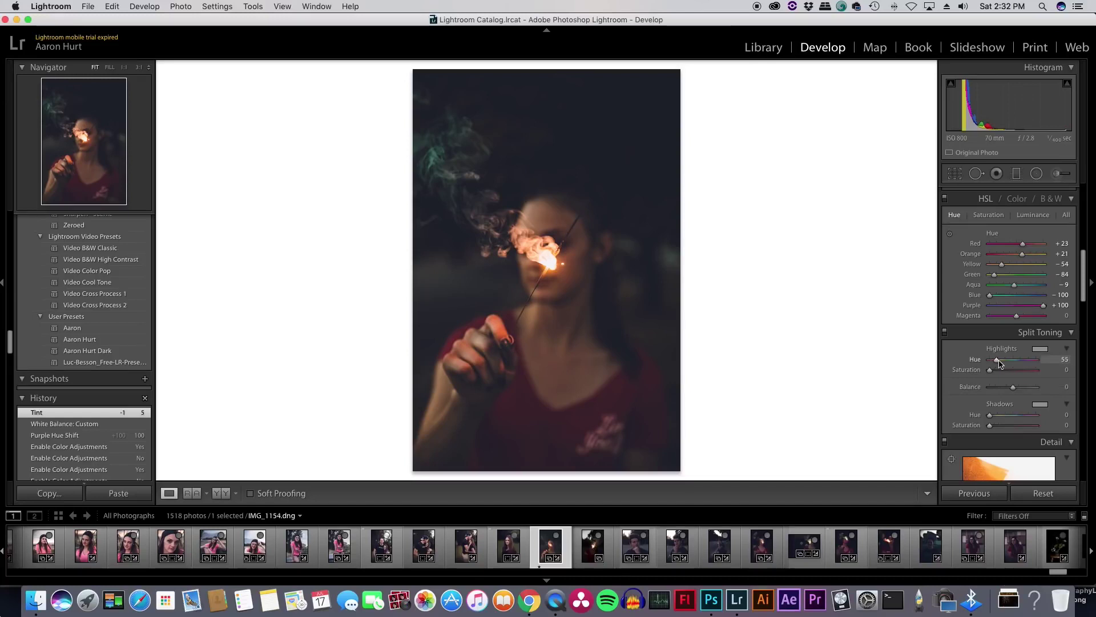
left_click_drag(999, 363, 992, 374)
Reduce the HSL saturation to -25 for Yellow, -31 for Green and -9 for Orange
scroll(994, 375, "down", 1)
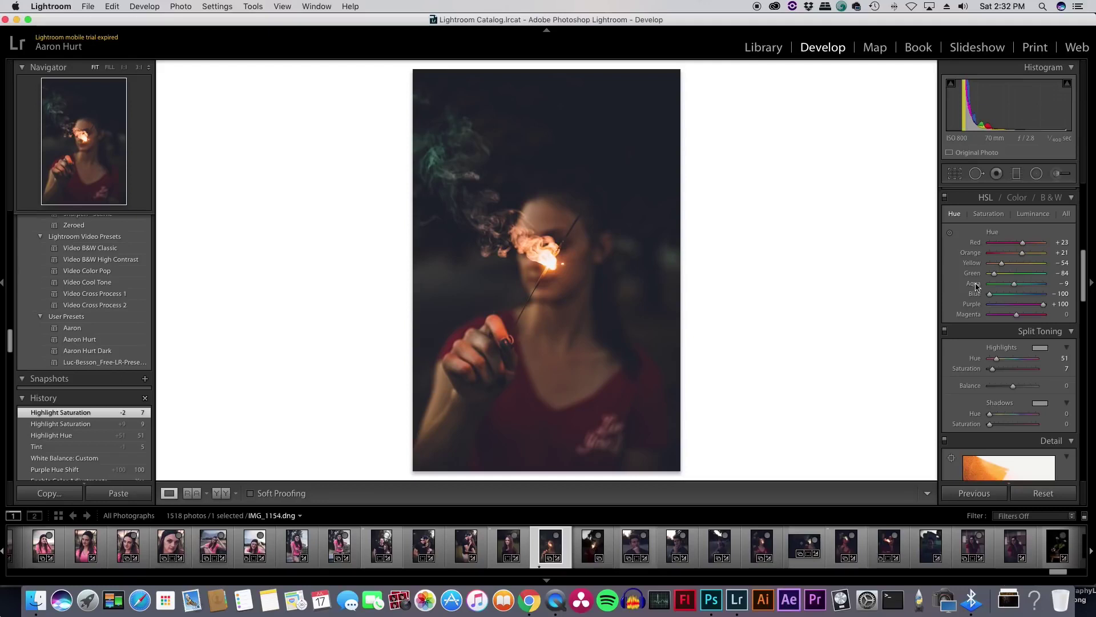
left_click(988, 214)
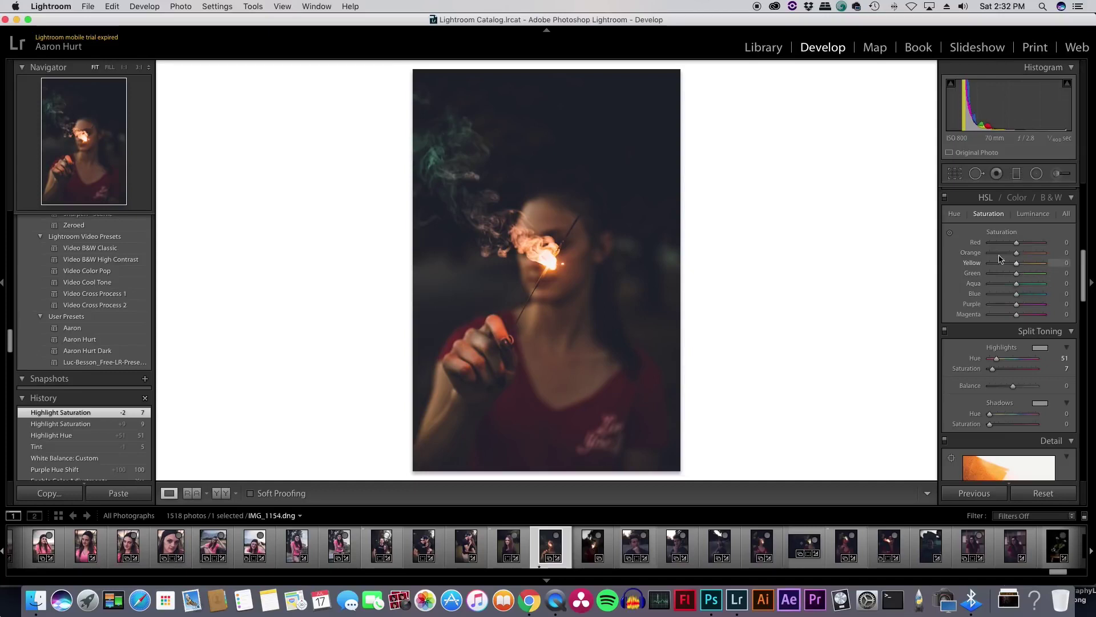
mouse_move(1016, 263)
left_mouse_down()
mouse_move(1012, 278)
mouse_move(1014, 255)
left_mouse_up()
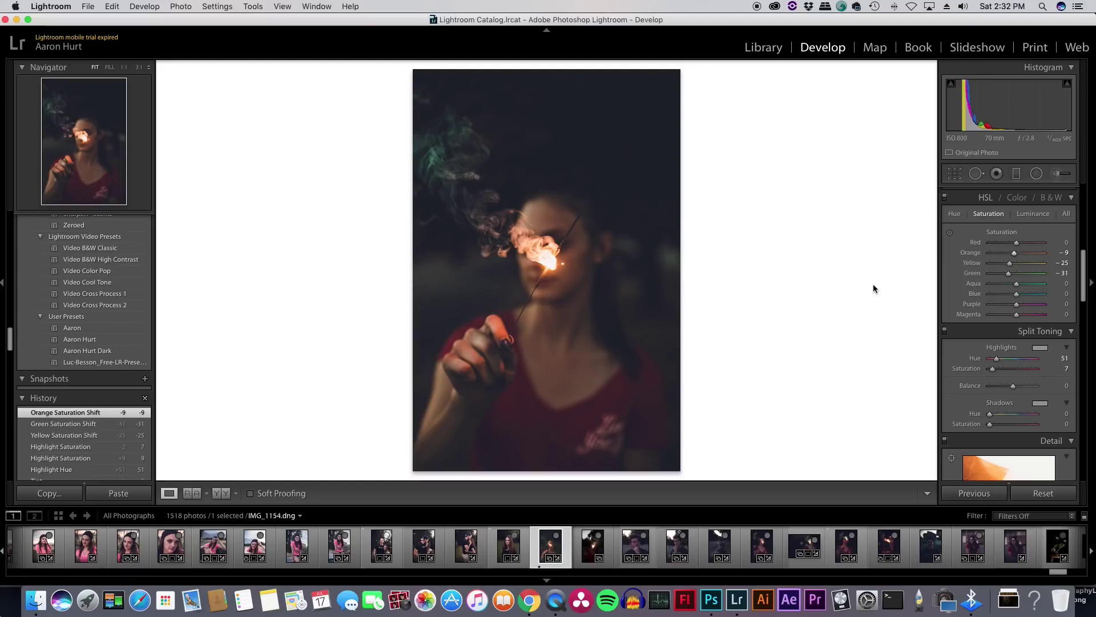
Compare the edited photo with the original twice, and show both in a split Before/After view
key("backslash")
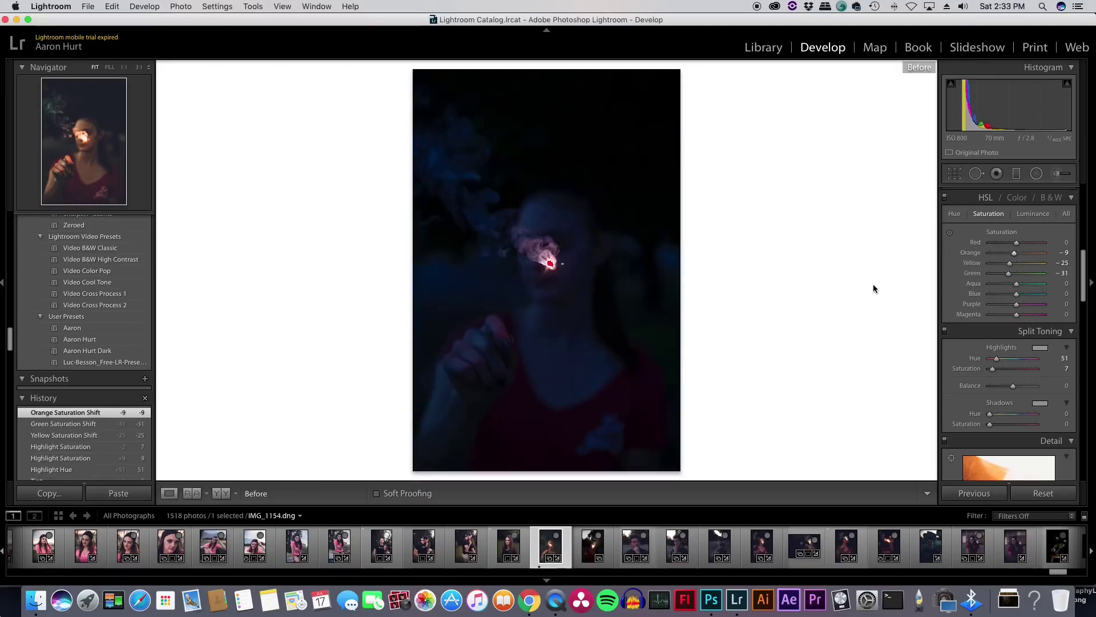
key("backslash")
key("backslash")
key("backslash")
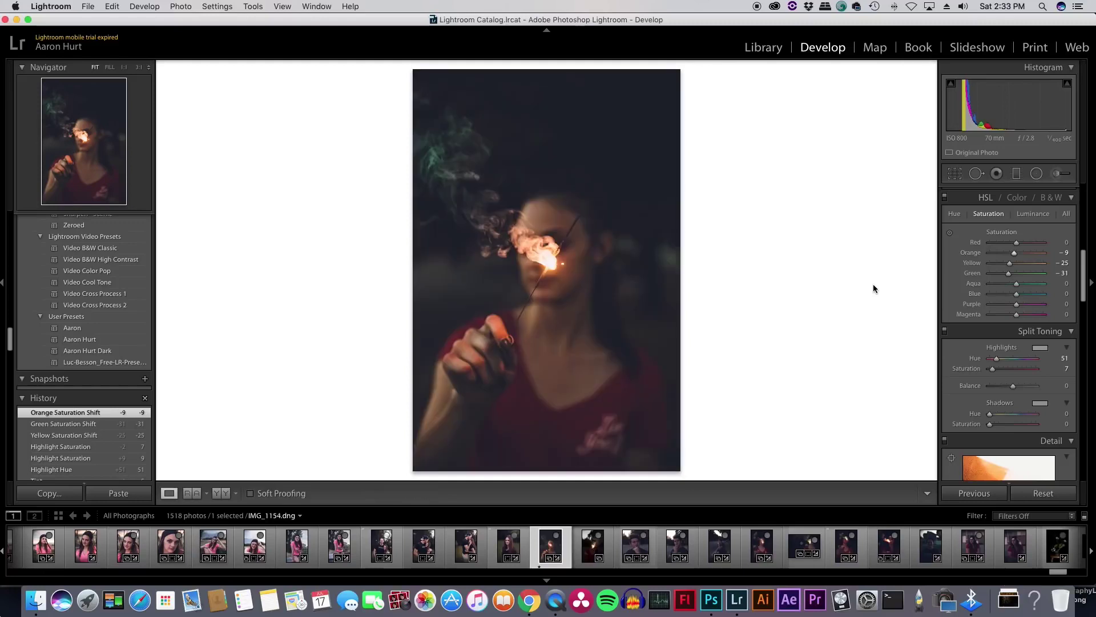
left_click(225, 493)
left_click(224, 494)
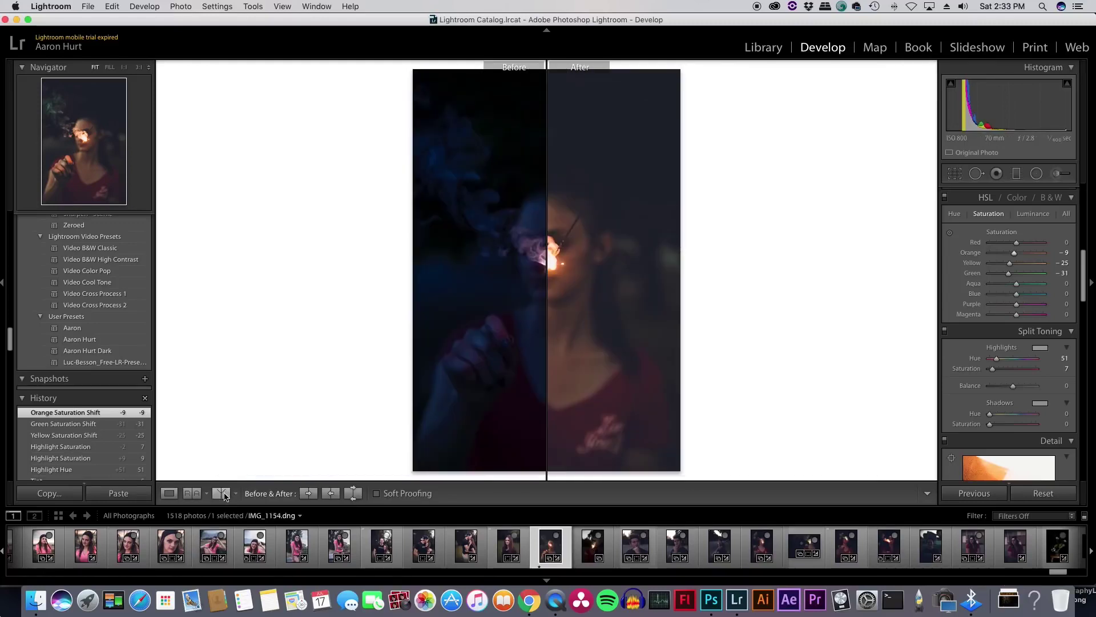
Cycle through the Before/After layouts to compare the edit with the original, and return to the single-photo view
left_click(225, 493)
left_click(225, 494)
left_click(224, 493)
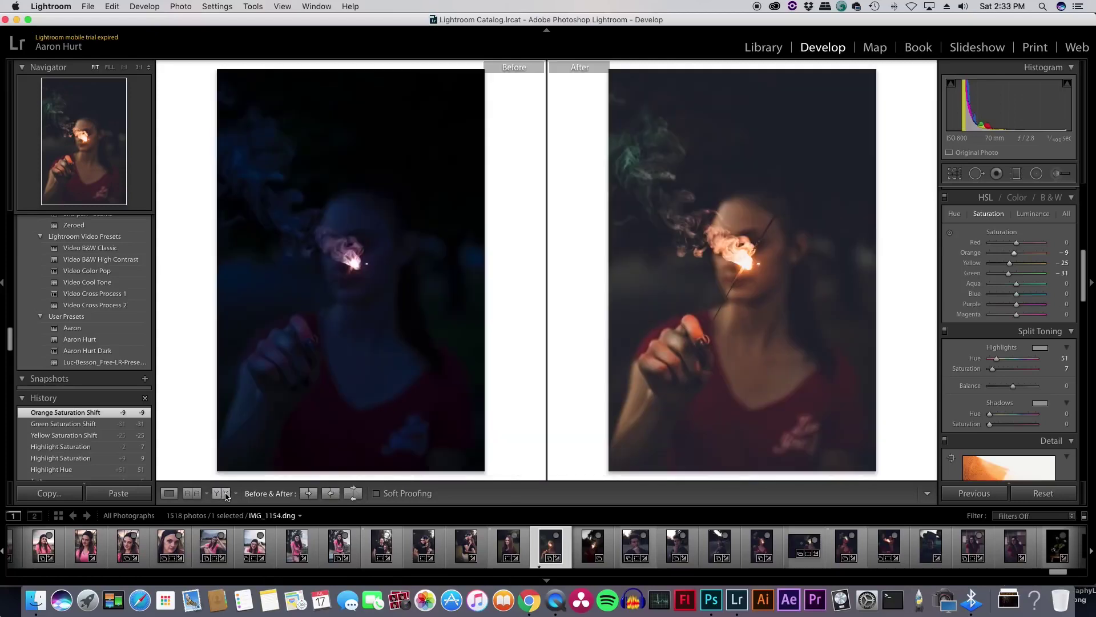
left_click(225, 494)
left_click(225, 494)
left_click(225, 495)
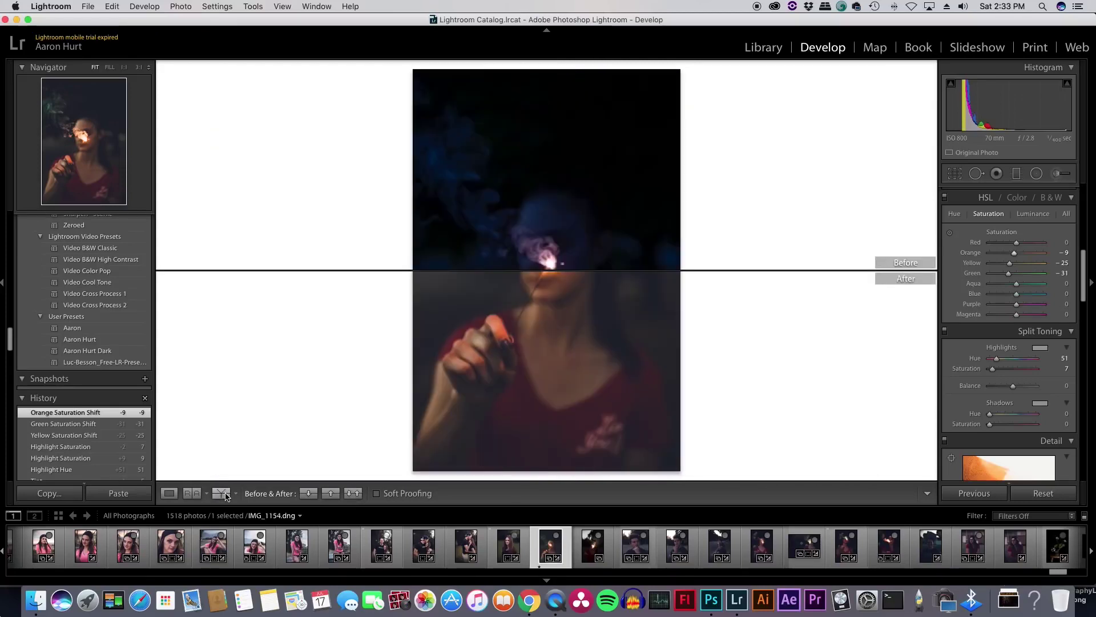
left_click(225, 495)
left_click(169, 493)
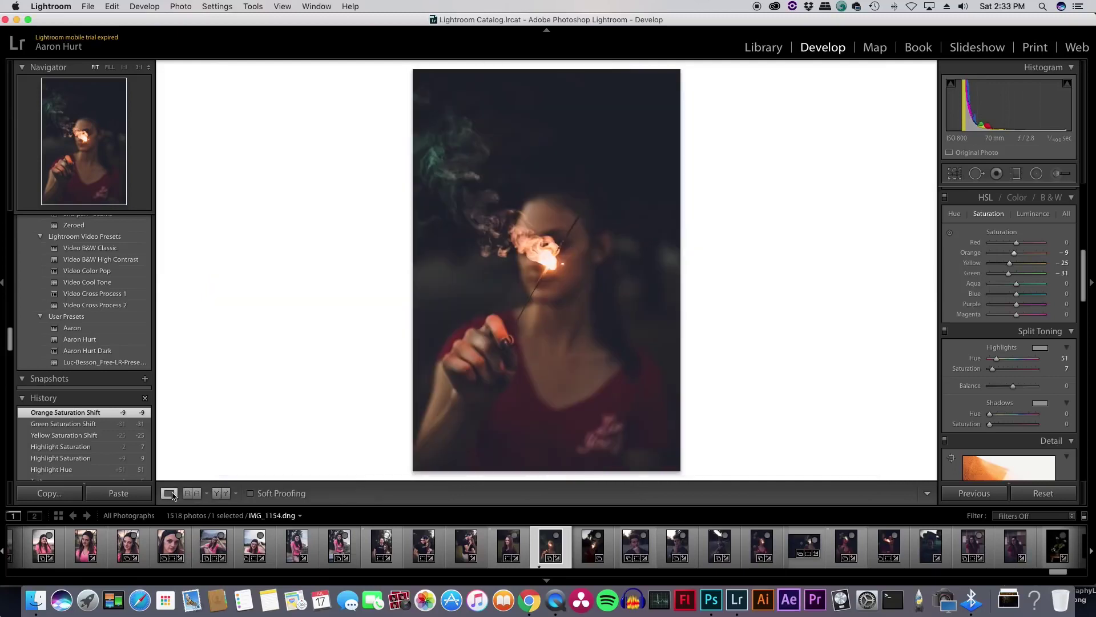
Give the split-toning shadows a hue of 232 and a saturation of 18, and set the balance to -97
scroll(1017, 425, "down", 3)
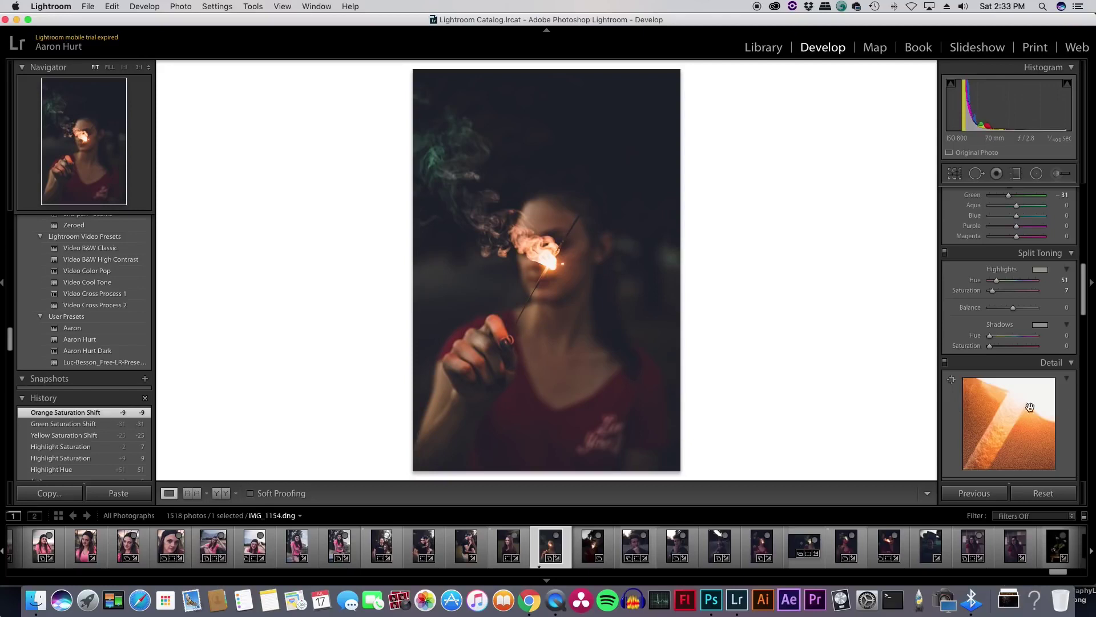
left_click_drag(998, 339, 1019, 341)
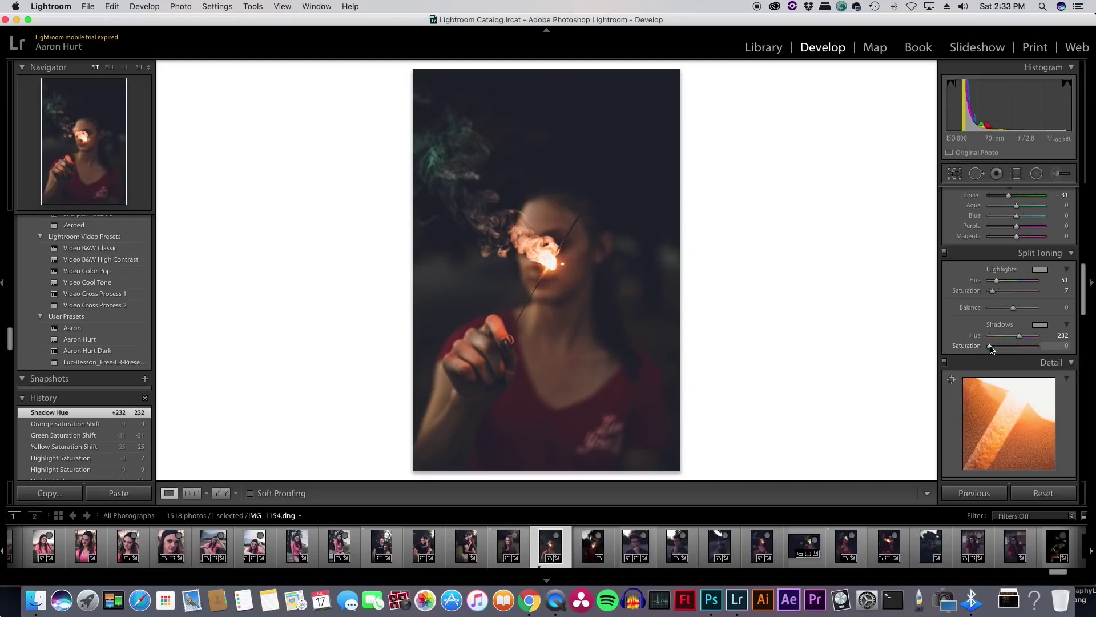
left_click_drag(991, 349, 998, 350)
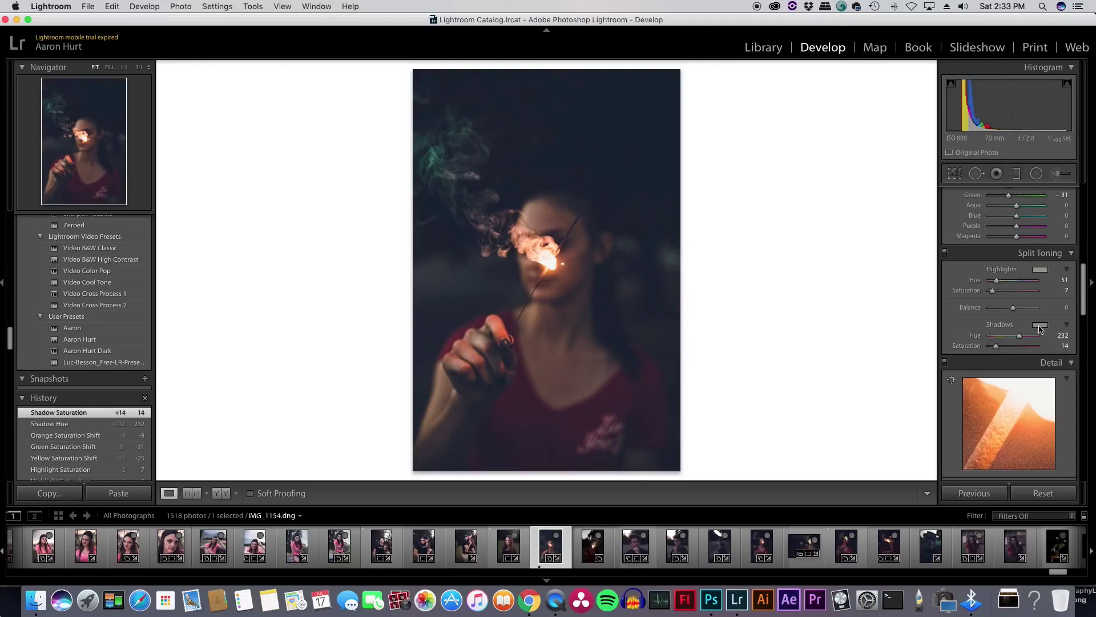
left_click(1040, 326)
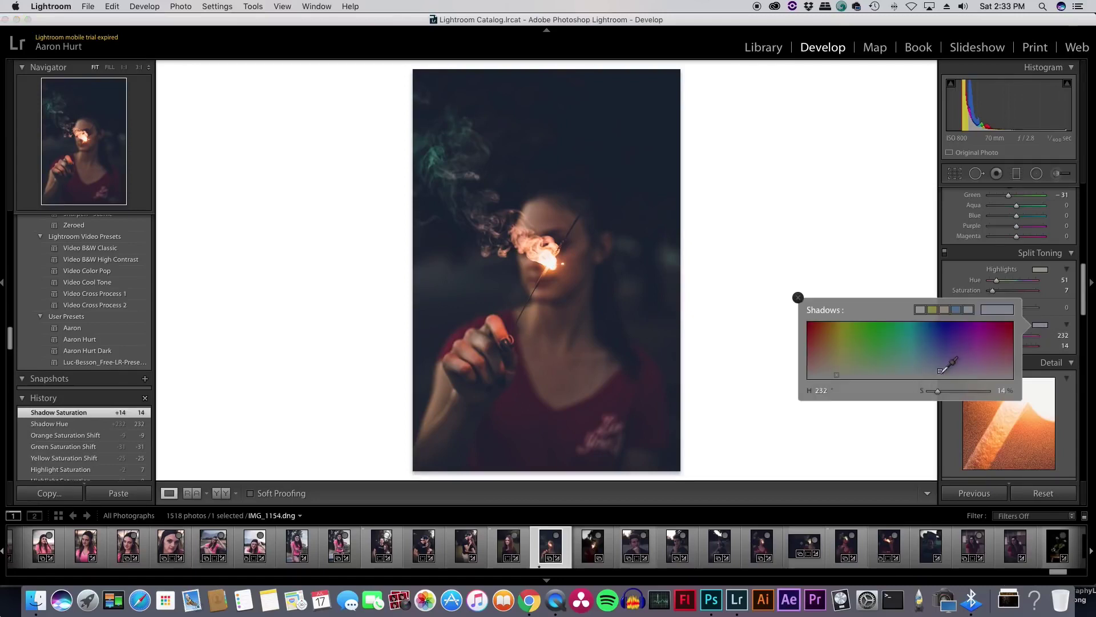
mouse_move(940, 370)
left_mouse_down()
mouse_move(941, 356)
mouse_move(940, 366)
left_mouse_up()
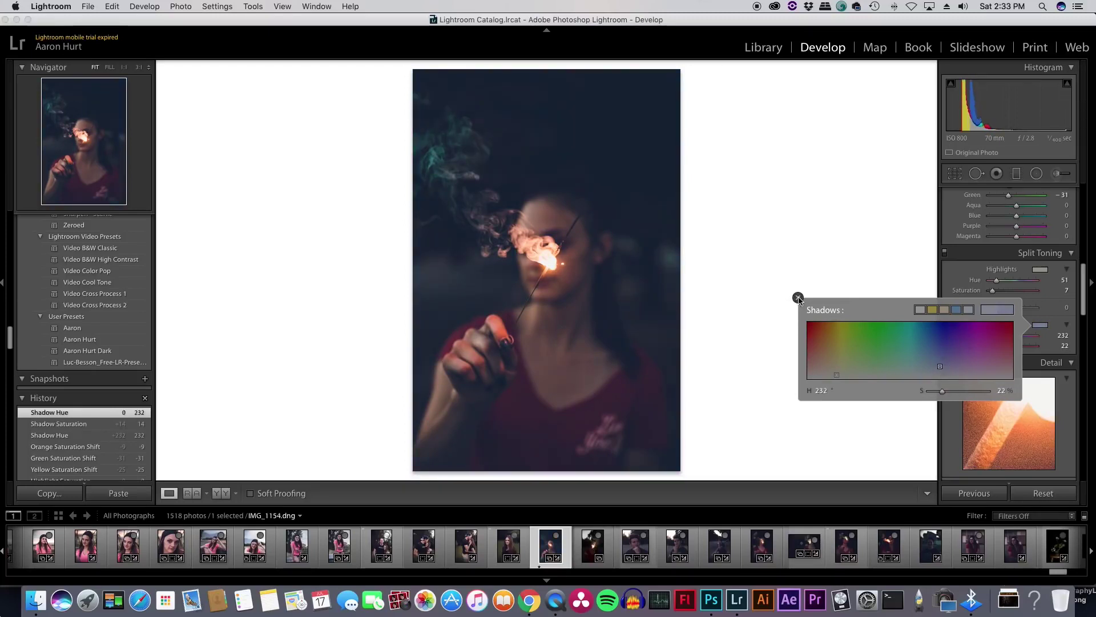
left_click(798, 298)
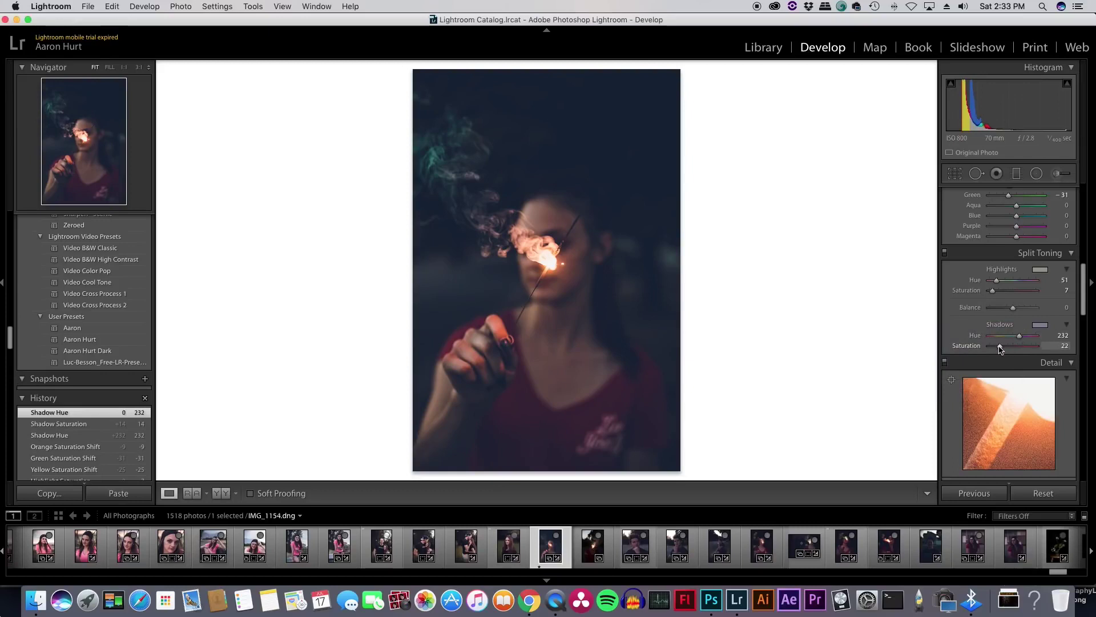
left_click_drag(999, 346, 998, 346)
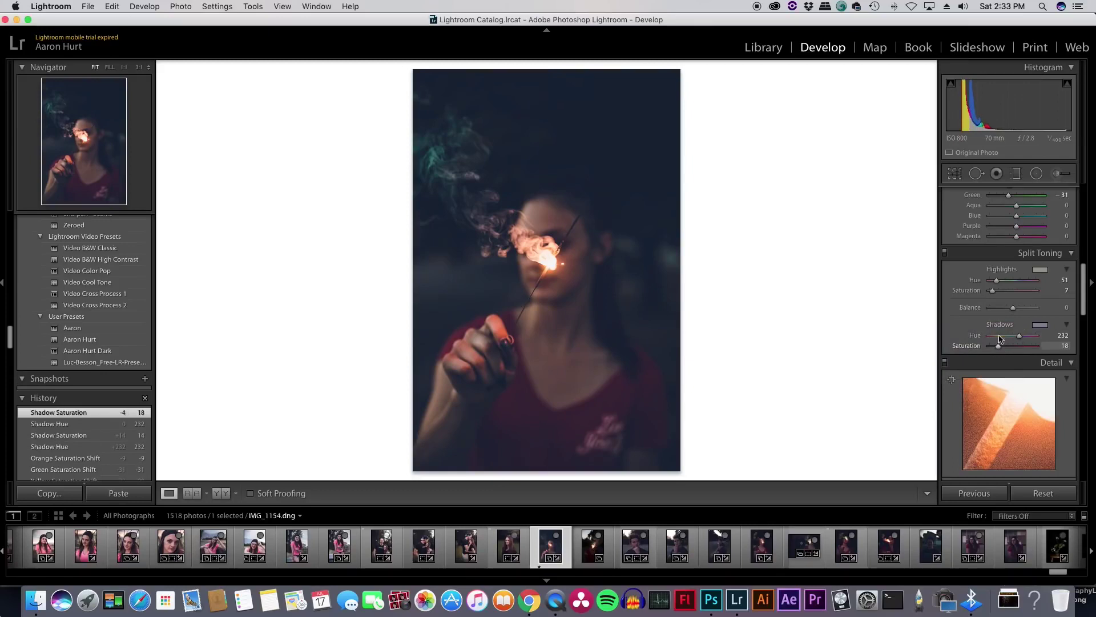
mouse_move(1055, 311)
left_mouse_down()
mouse_move(1034, 308)
mouse_move(1070, 311)
mouse_move(1028, 309)
mouse_move(1066, 310)
left_mouse_up()
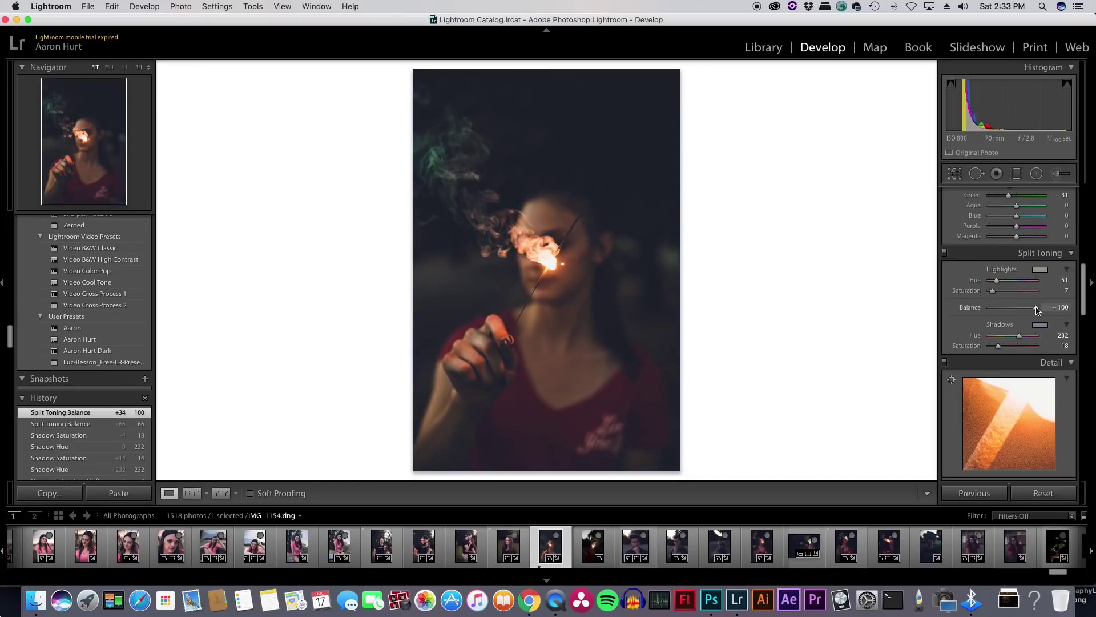
left_click_drag(1035, 307, 990, 311)
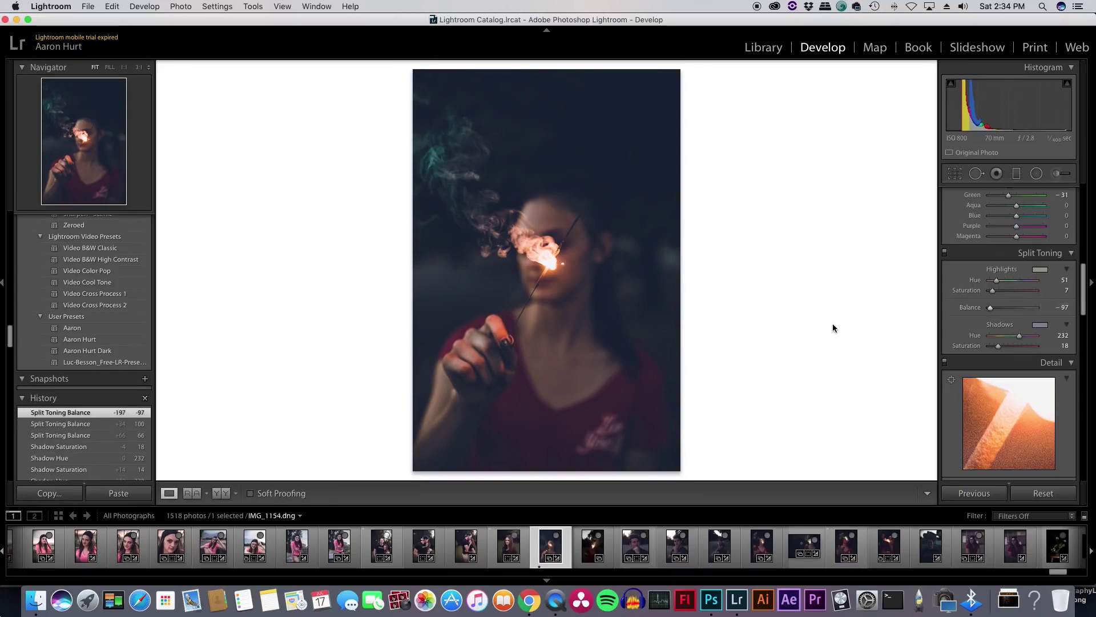
Set the sharpening amount to 148 and its masking to 100, checking the sparkler's detail up close
scroll(986, 358, "down", 4)
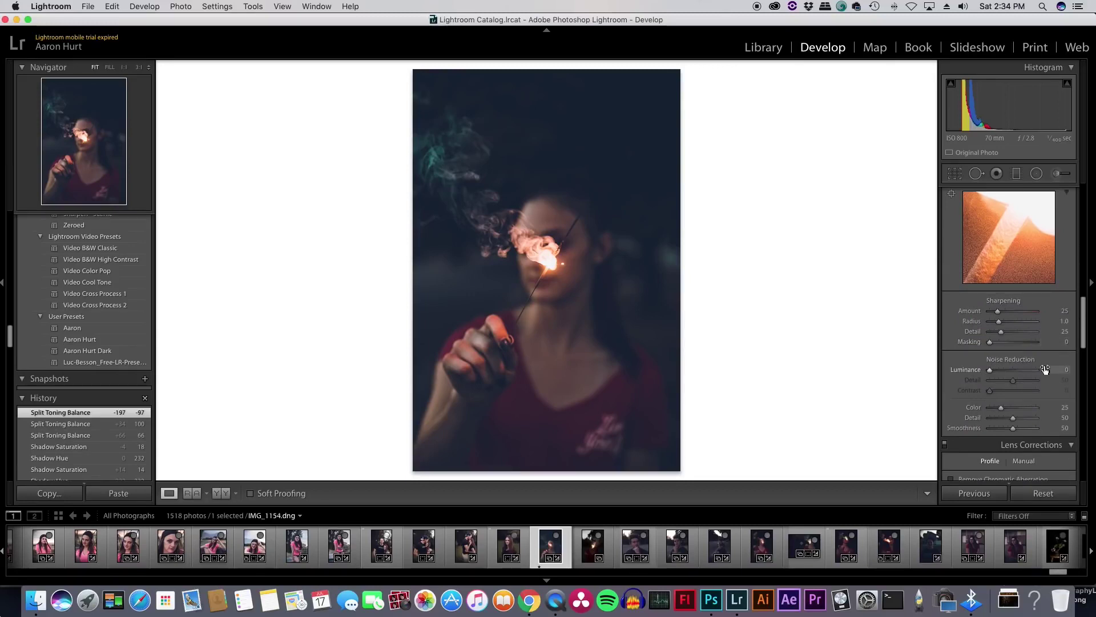
scroll(1009, 371, "down", 1)
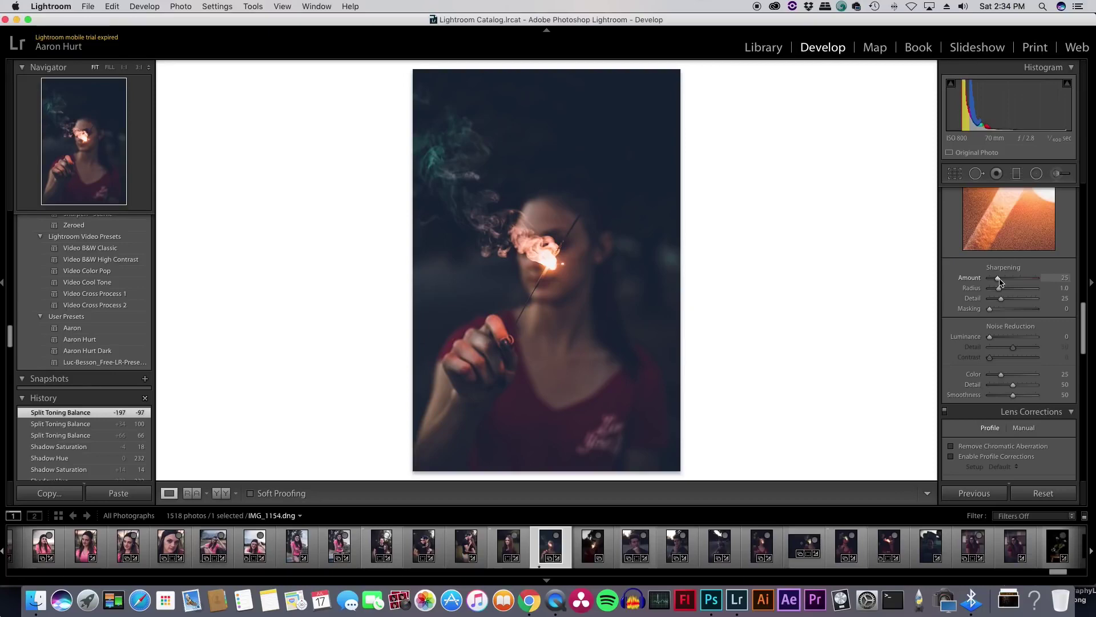
left_click(551, 258)
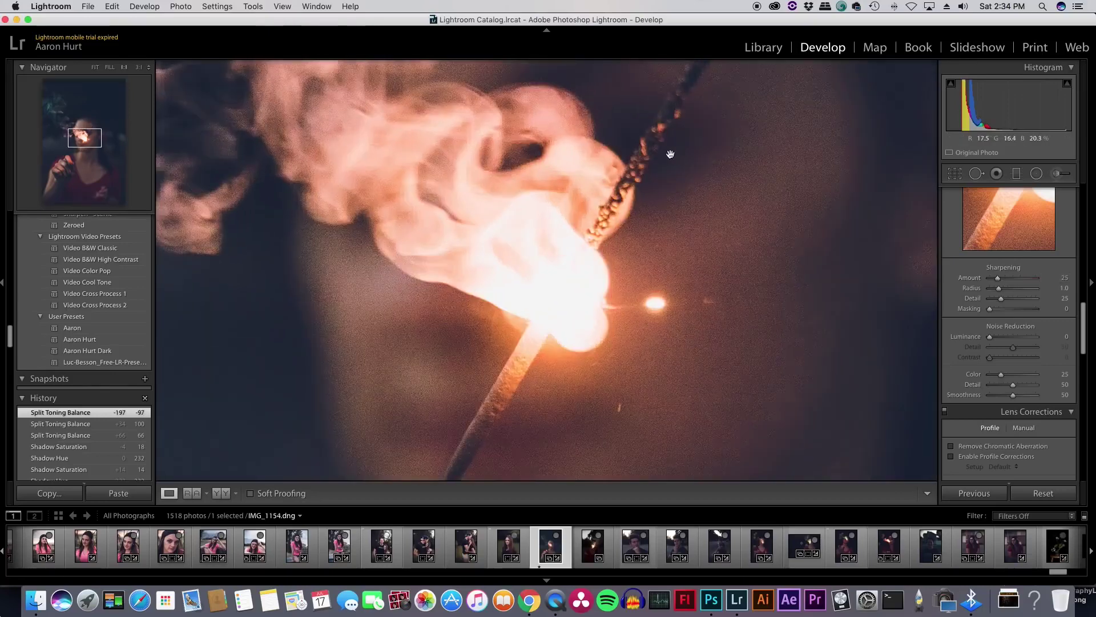
left_click(567, 295)
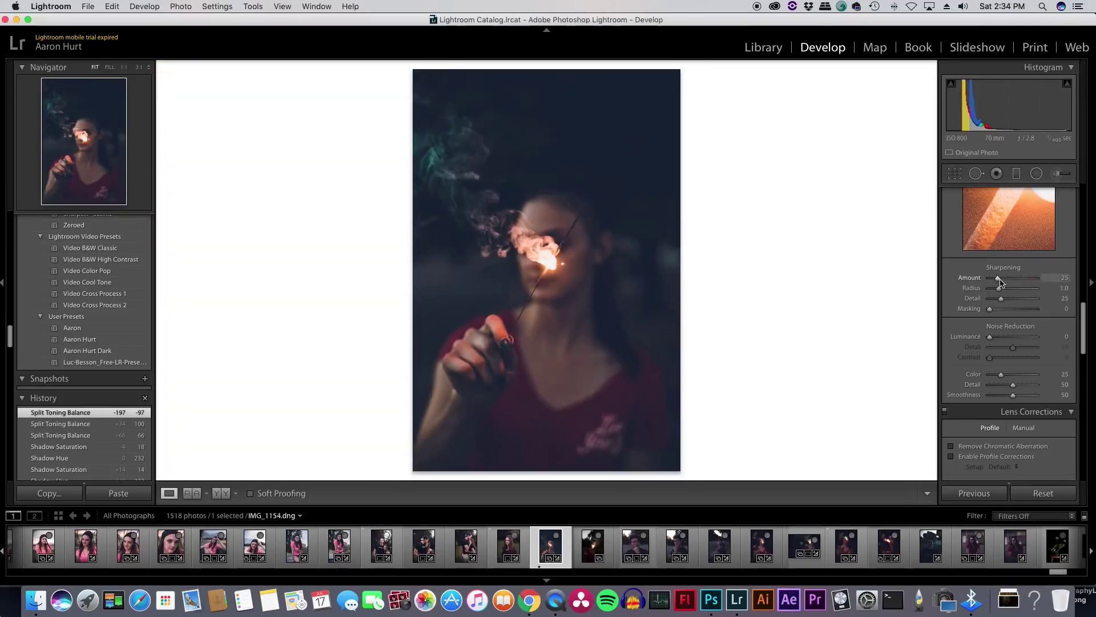
left_click_drag(998, 280, 1038, 281)
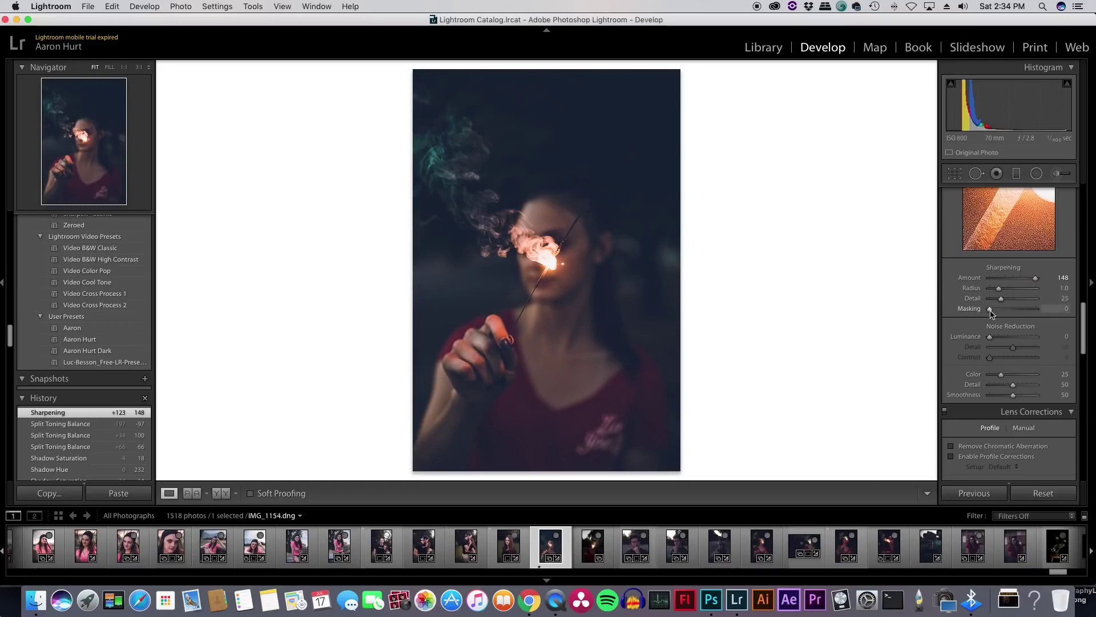
left_click_drag(991, 310, 1049, 313)
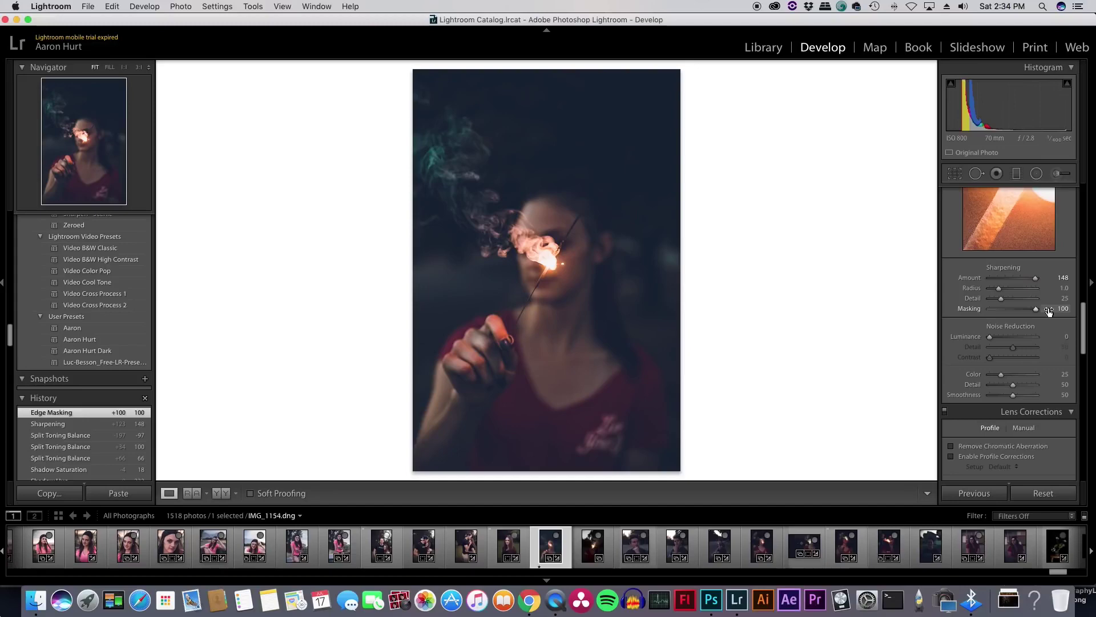
left_click(548, 256)
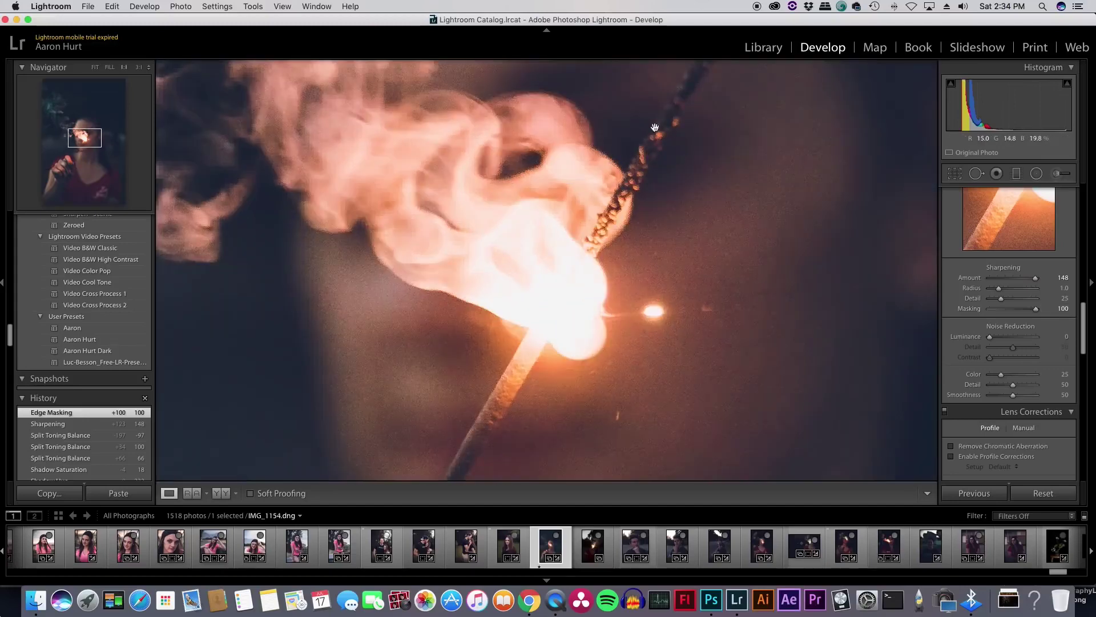
left_click(503, 393)
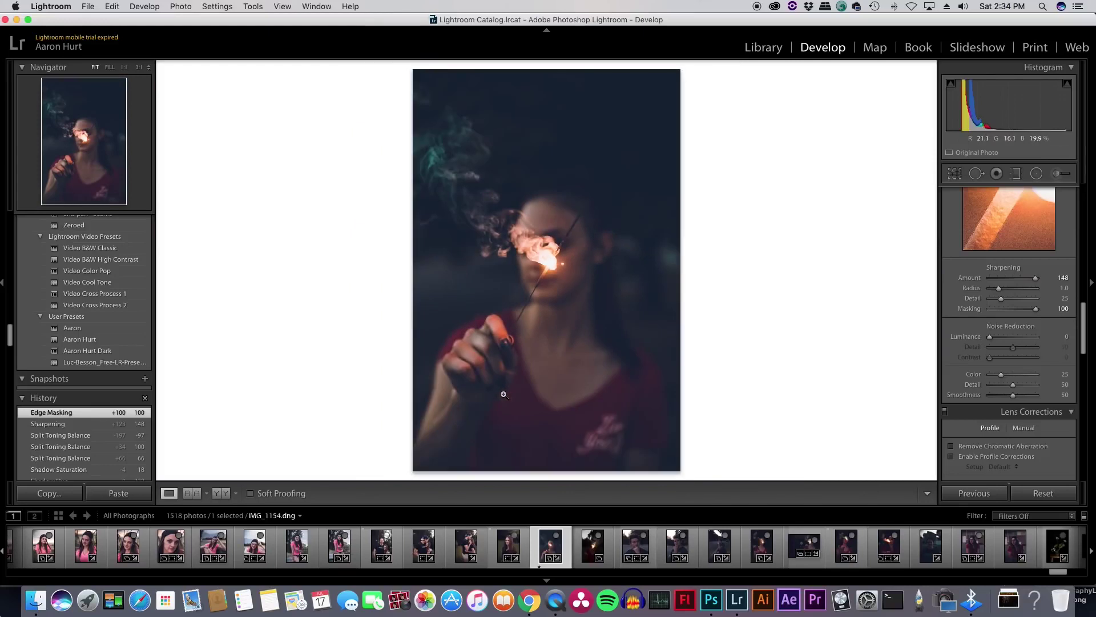
left_click(552, 239)
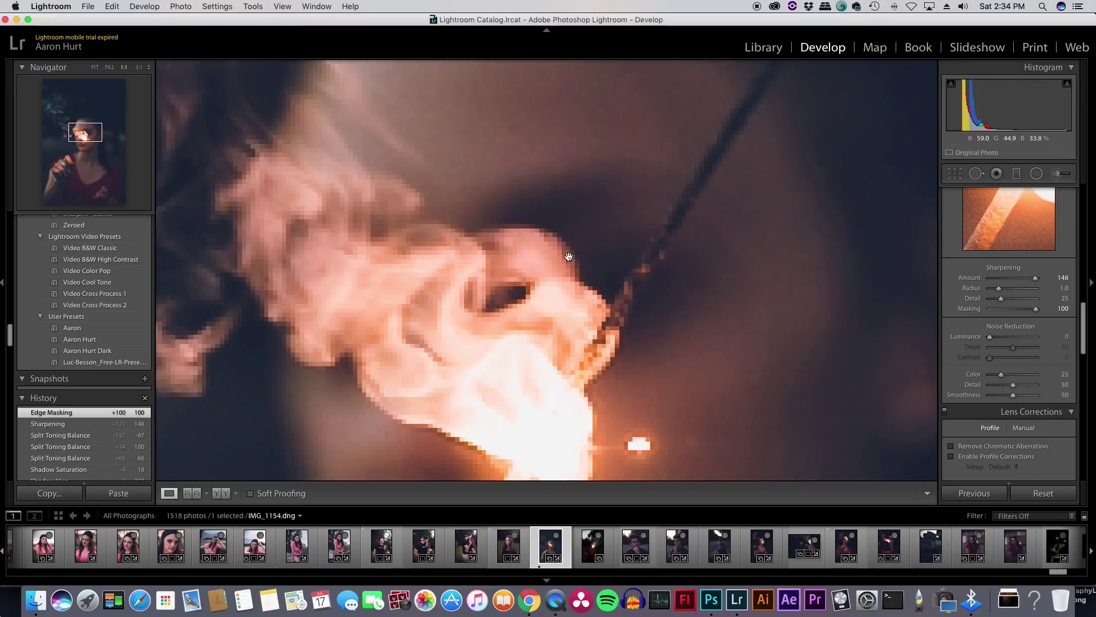
left_click(630, 302)
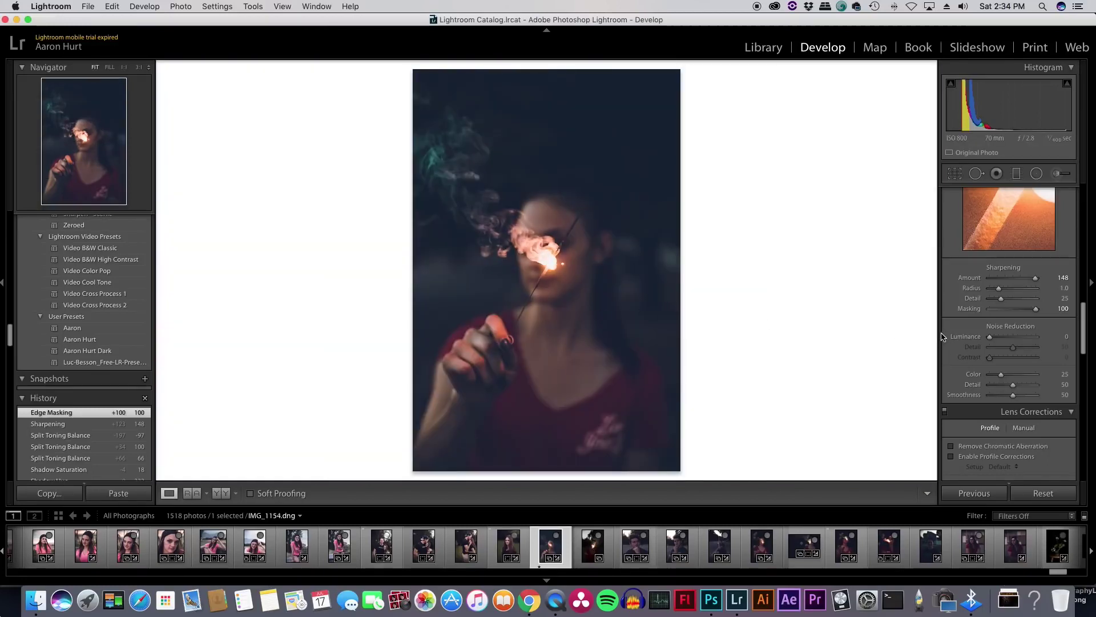
Enable the lens profile corrections and the removal of chromatic aberration
scroll(989, 436, "down", 3)
scroll(990, 436, "down", 1)
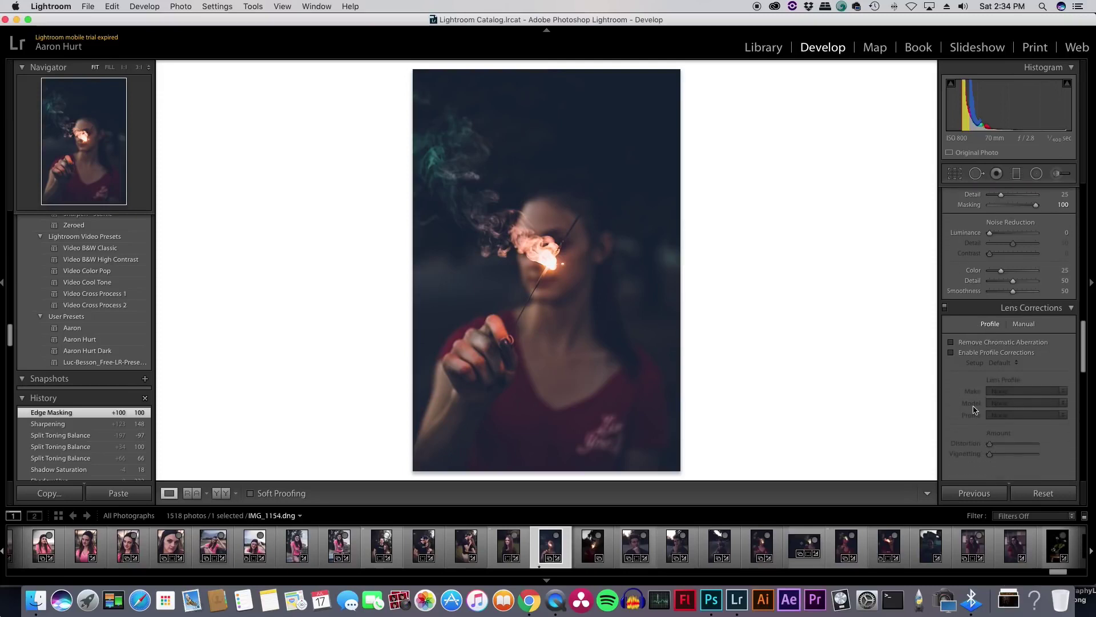
left_click(951, 353)
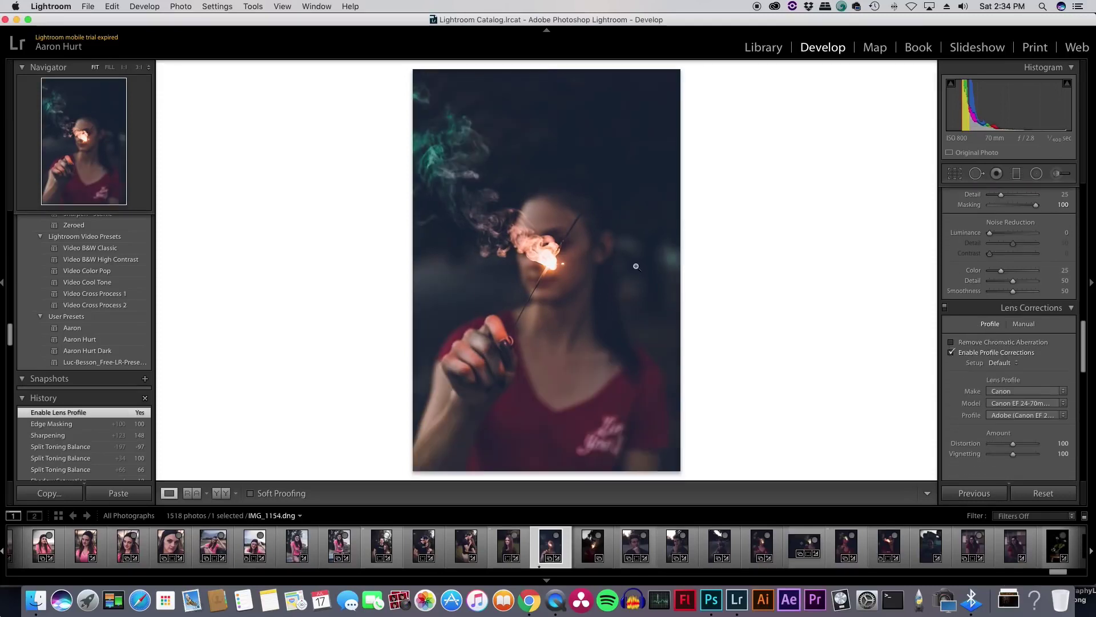
left_click(951, 342)
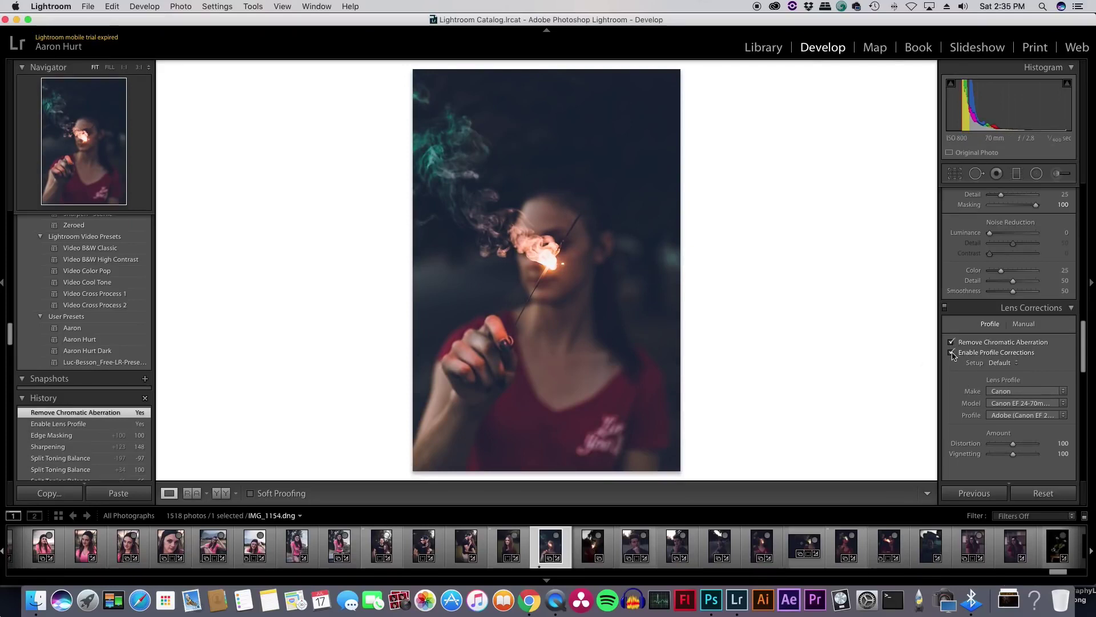
Compare the photo with and without the lens profile corrections three times, leaving them enabled
left_click(952, 353)
left_click(952, 353)
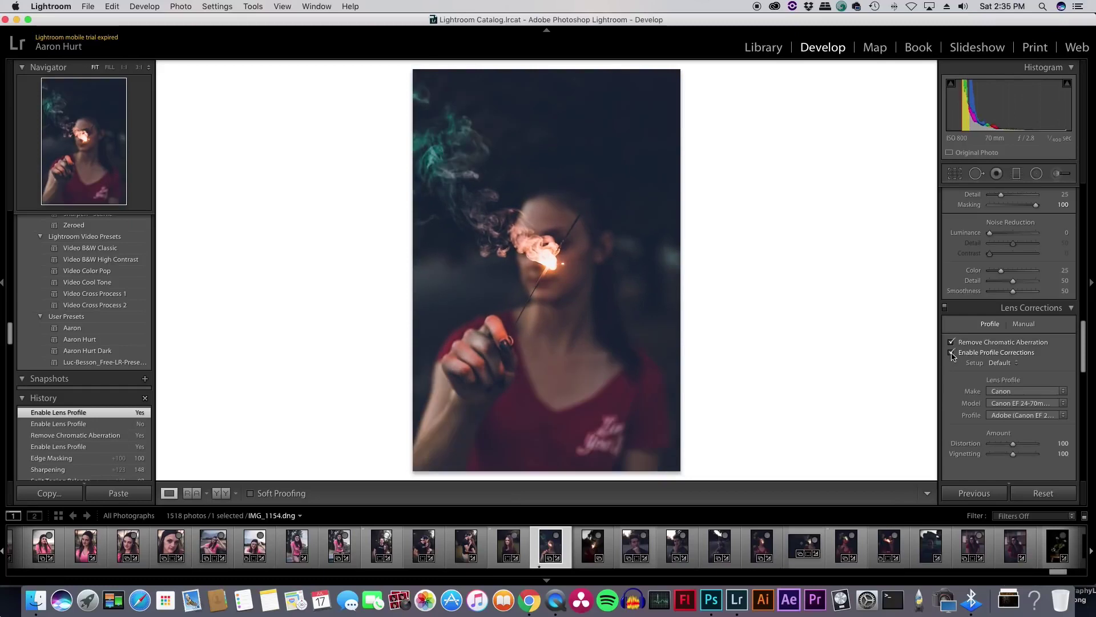
left_click(951, 352)
left_click(951, 352)
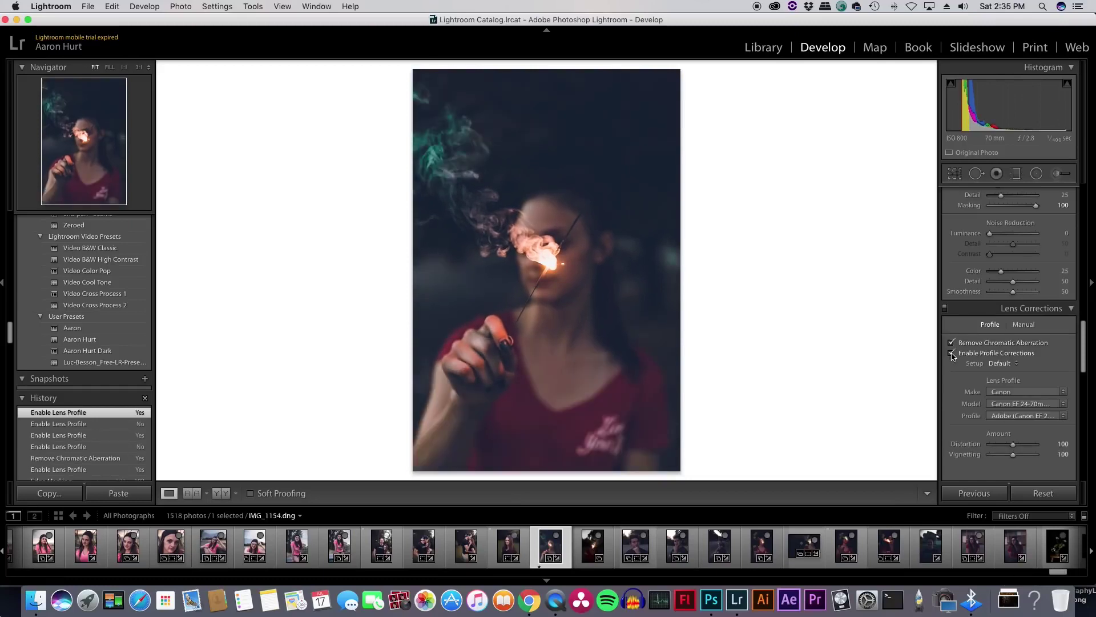
left_click(951, 353)
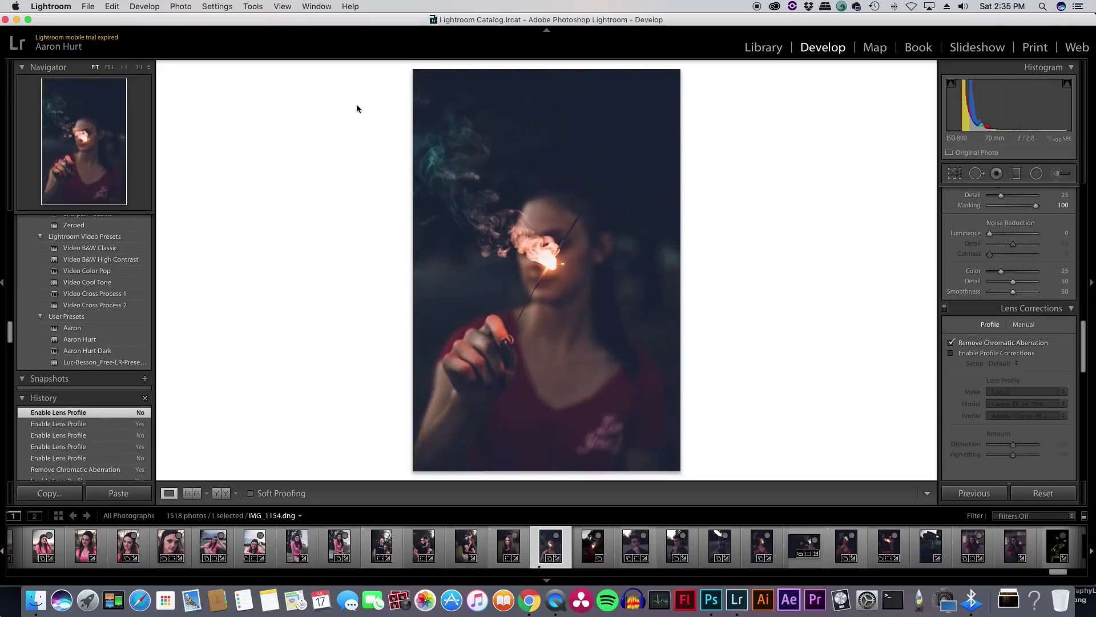
left_click(951, 354)
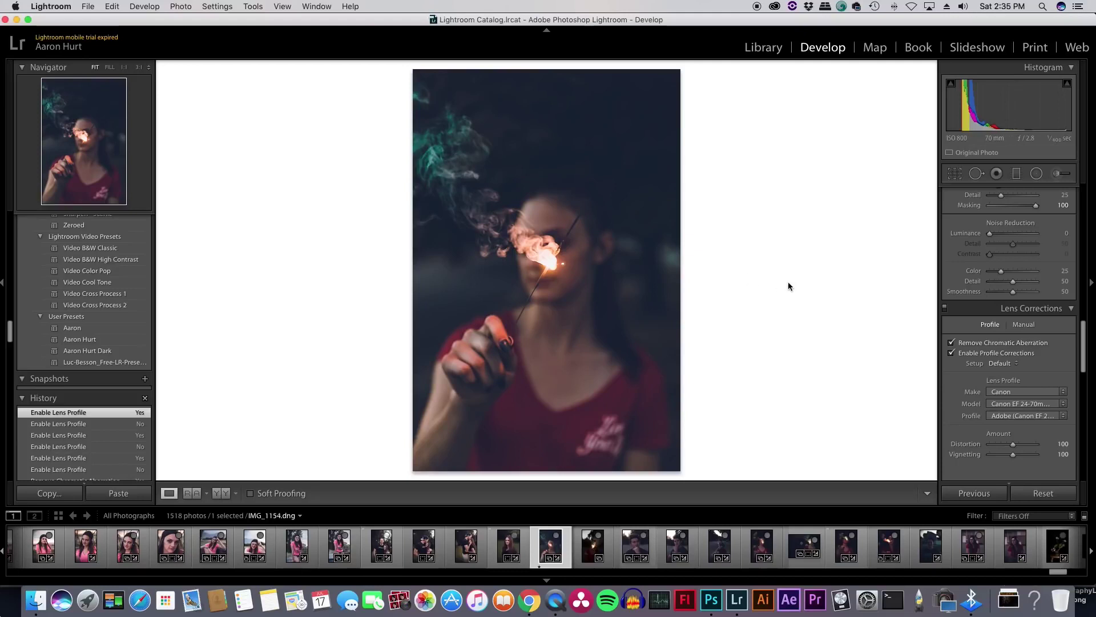
Add film grain to the photo with an amount of 12
scroll(991, 367, "down", 4)
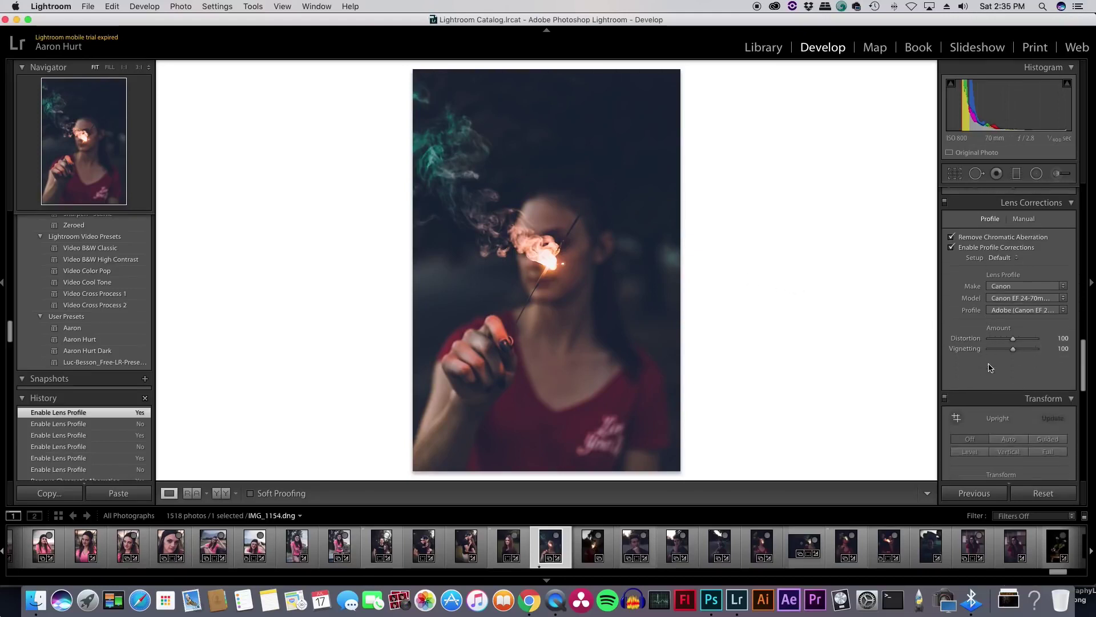
scroll(991, 367, "down", 1)
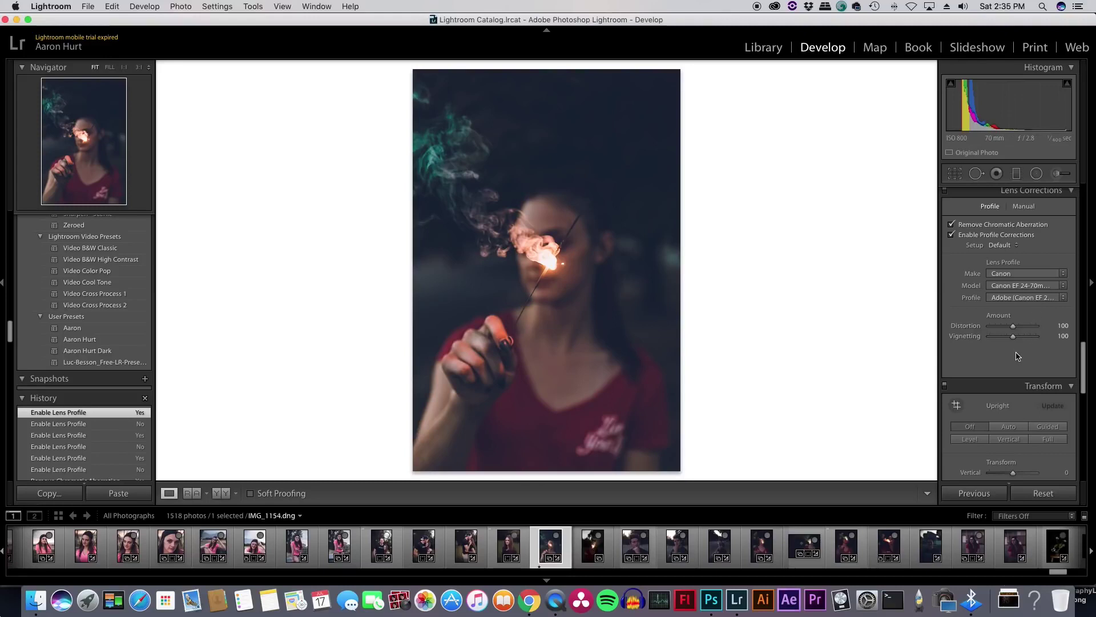
scroll(1014, 357, "down", 5)
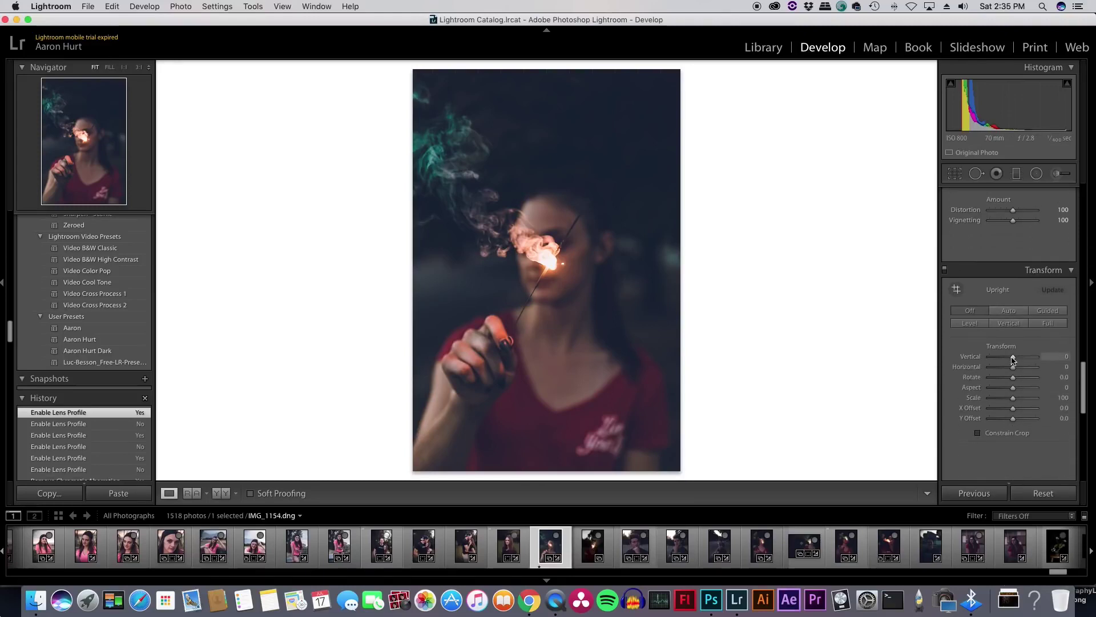
scroll(1012, 359, "down", 10)
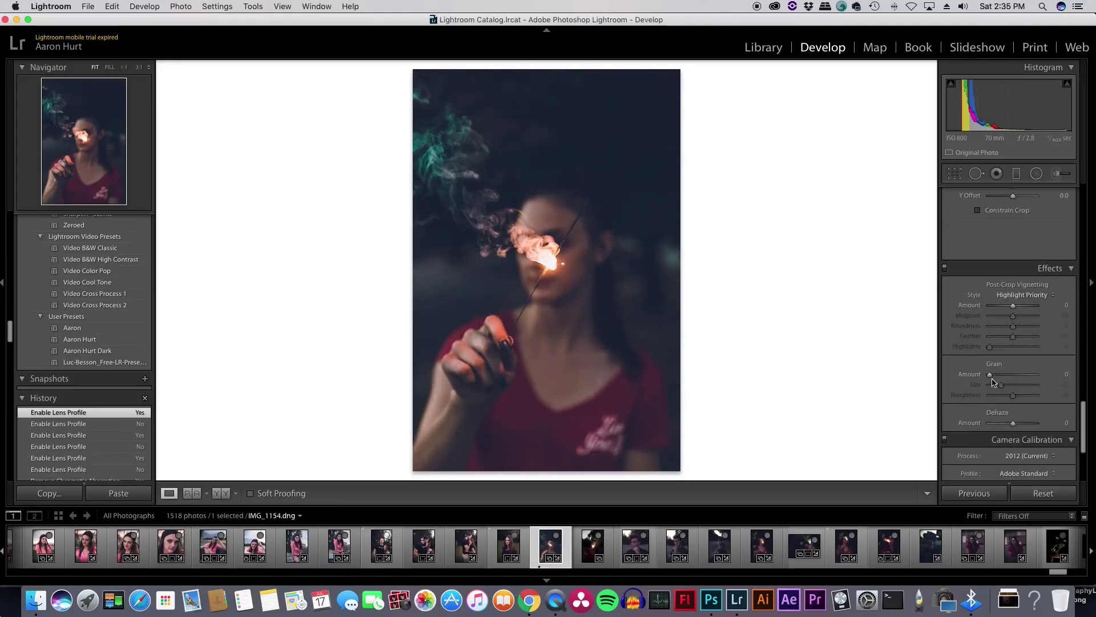
left_click_drag(992, 375, 995, 375)
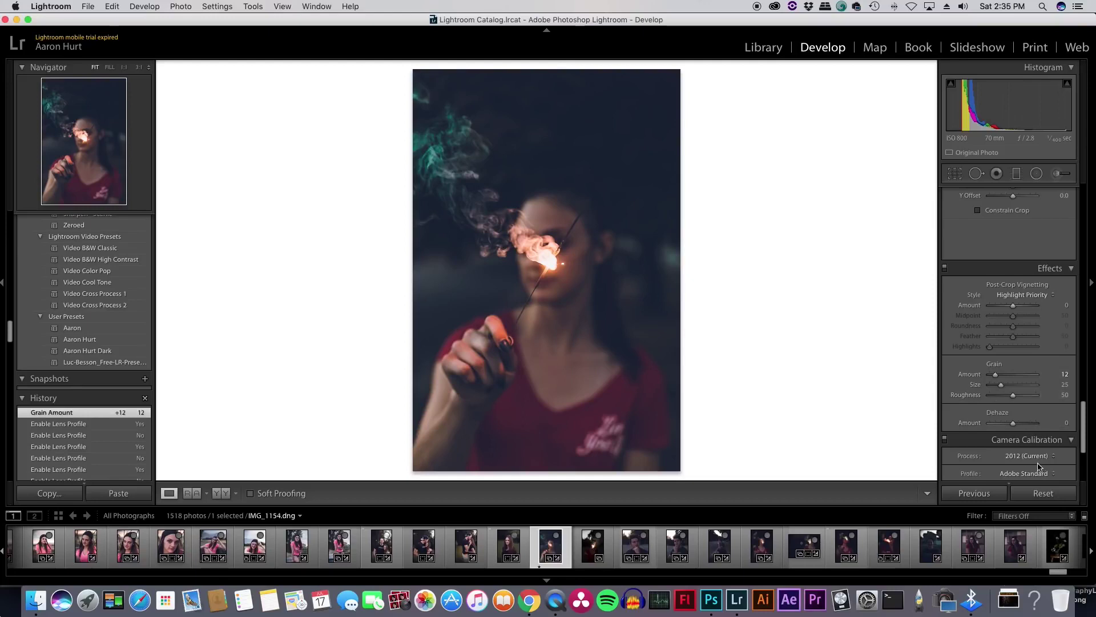
Review the applied develop adjustments and compare the edited portrait with its original version twice
scroll(1010, 451, "down", 2)
scroll(1008, 452, "down", 1)
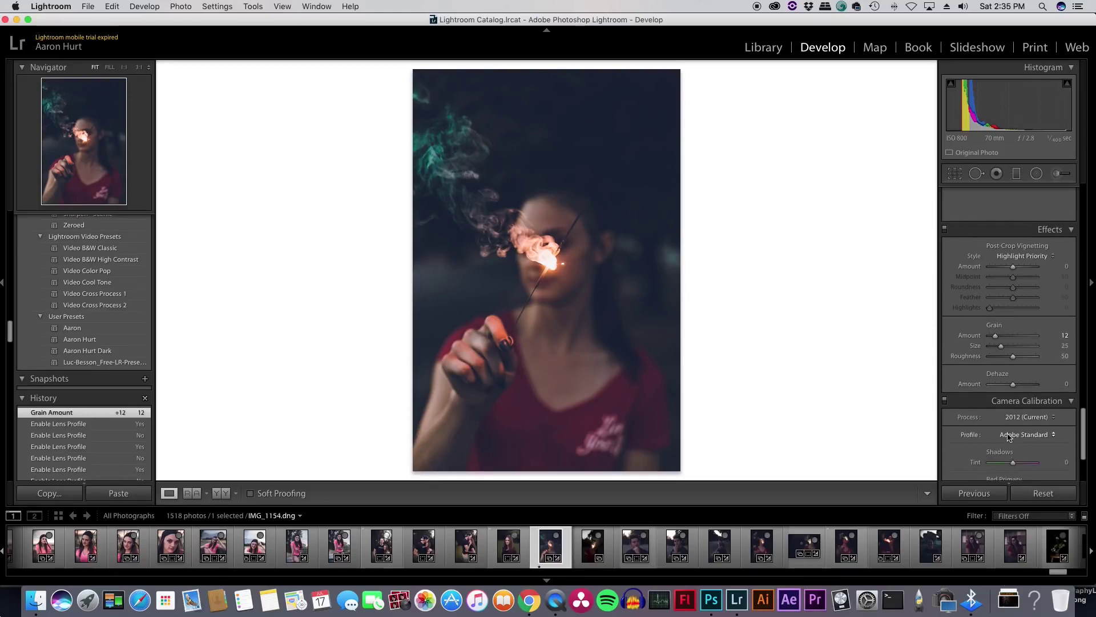
scroll(1008, 436, "up", 5)
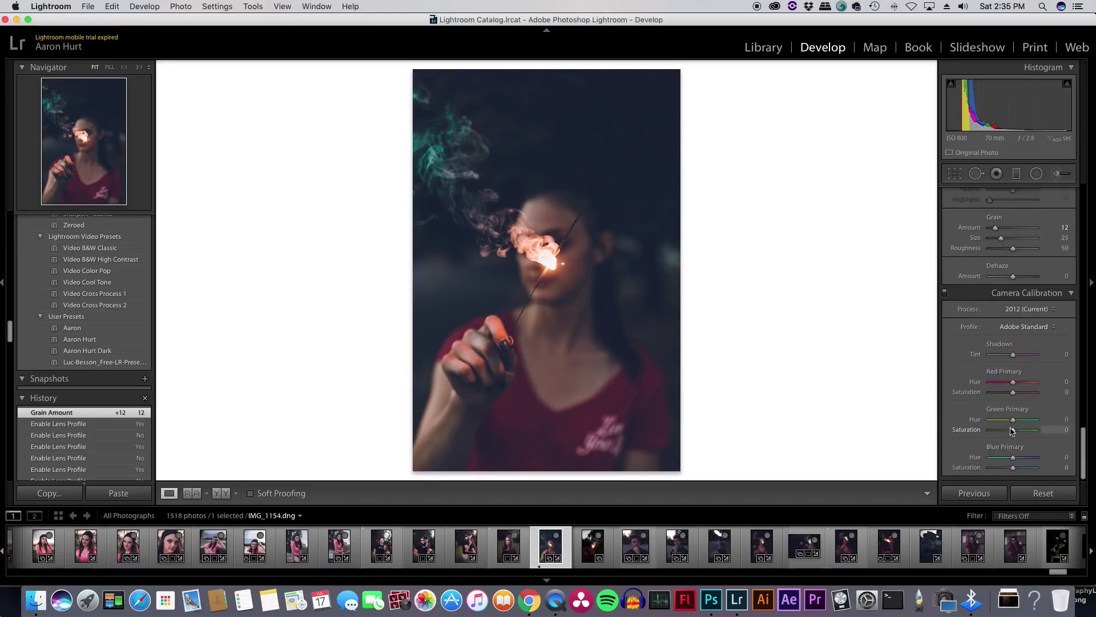
scroll(1008, 427, "up", 6)
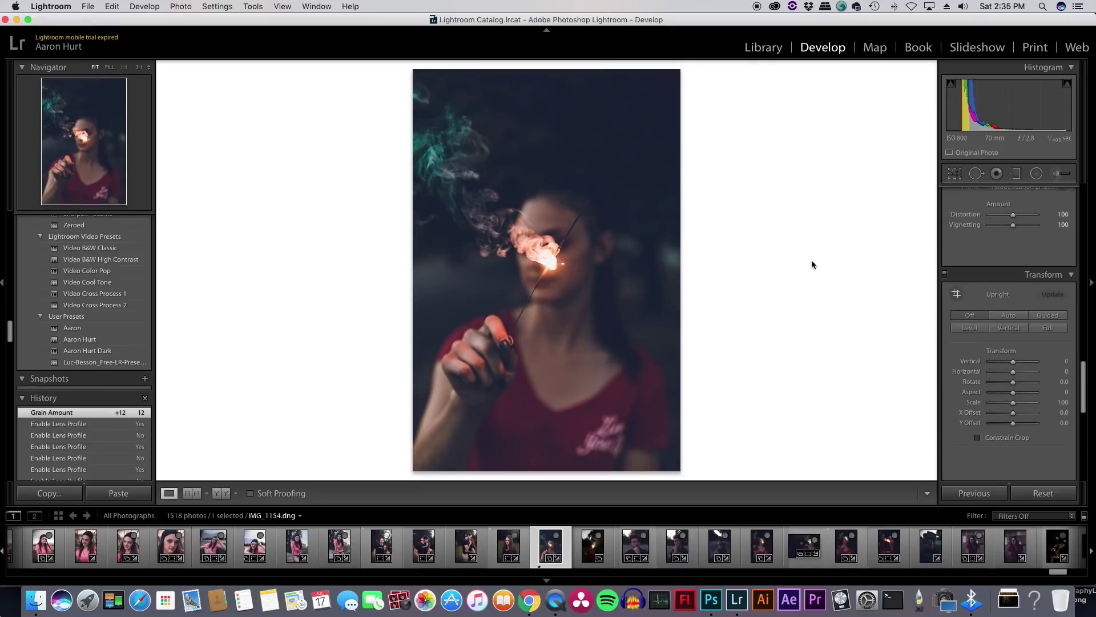
scroll(1000, 308, "up", 15)
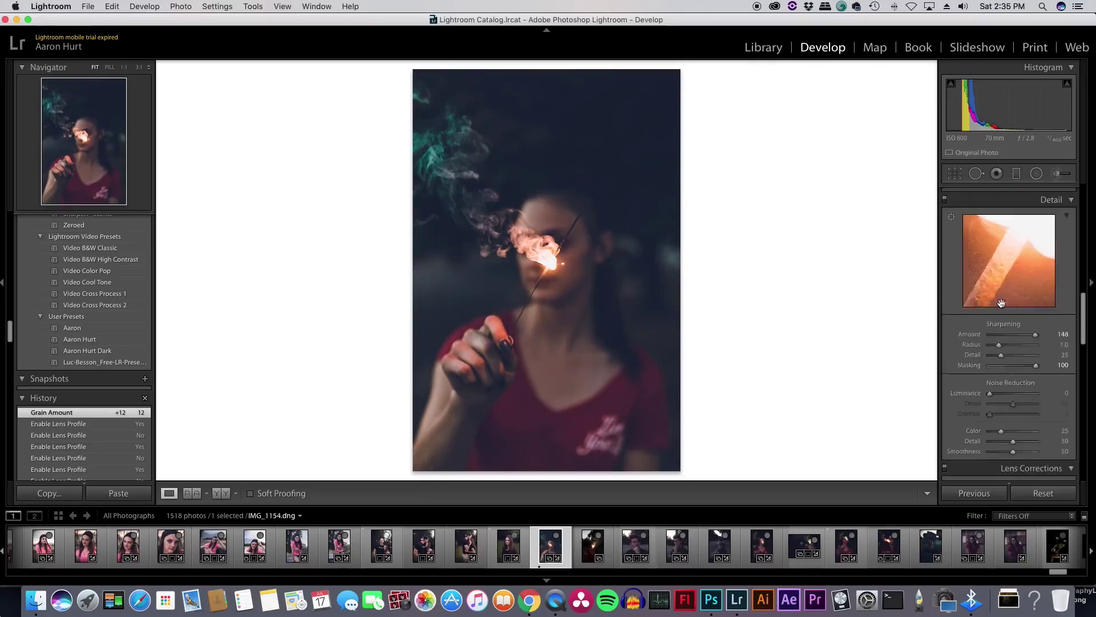
scroll(1000, 308, "down", 2)
scroll(1000, 309, "up", 2)
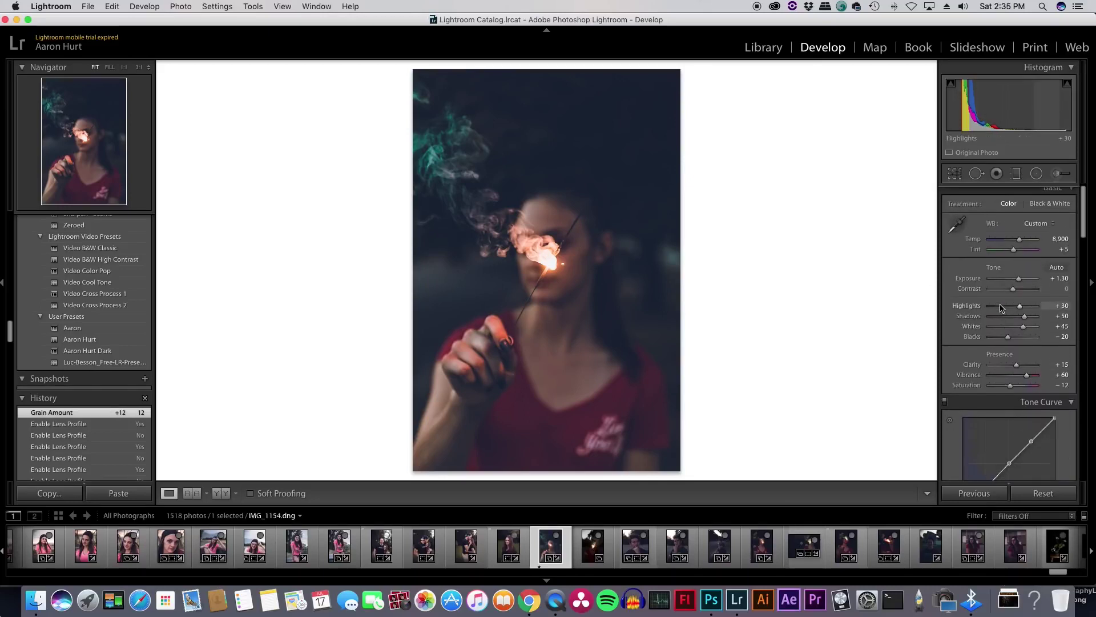
key("backslash")
key("backslash")
key("backslash")
key("backslash")
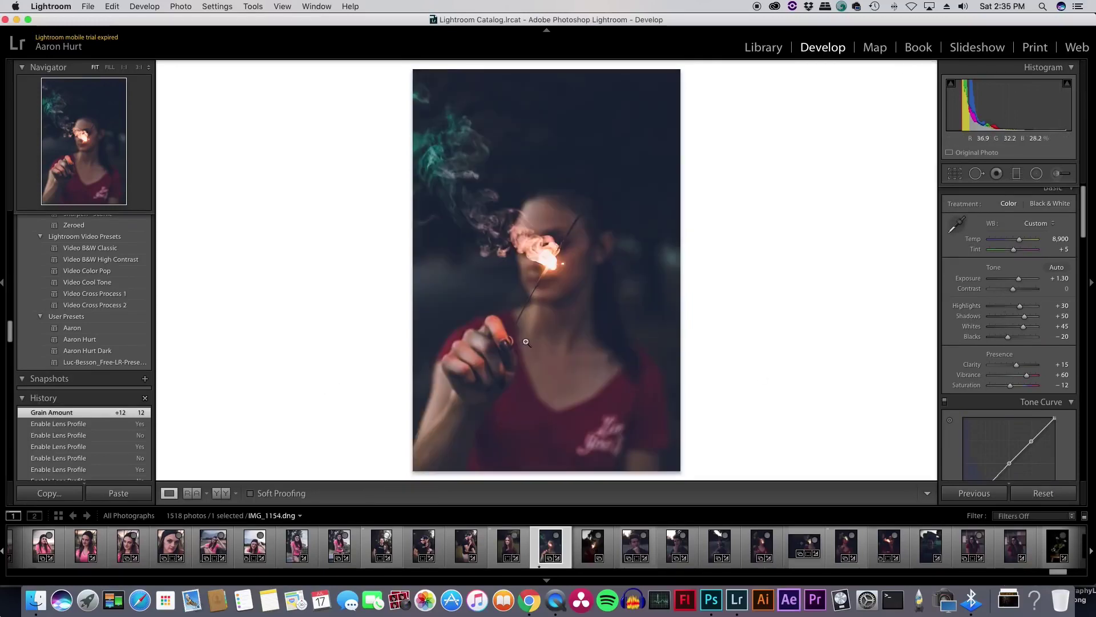
right_click(550, 545)
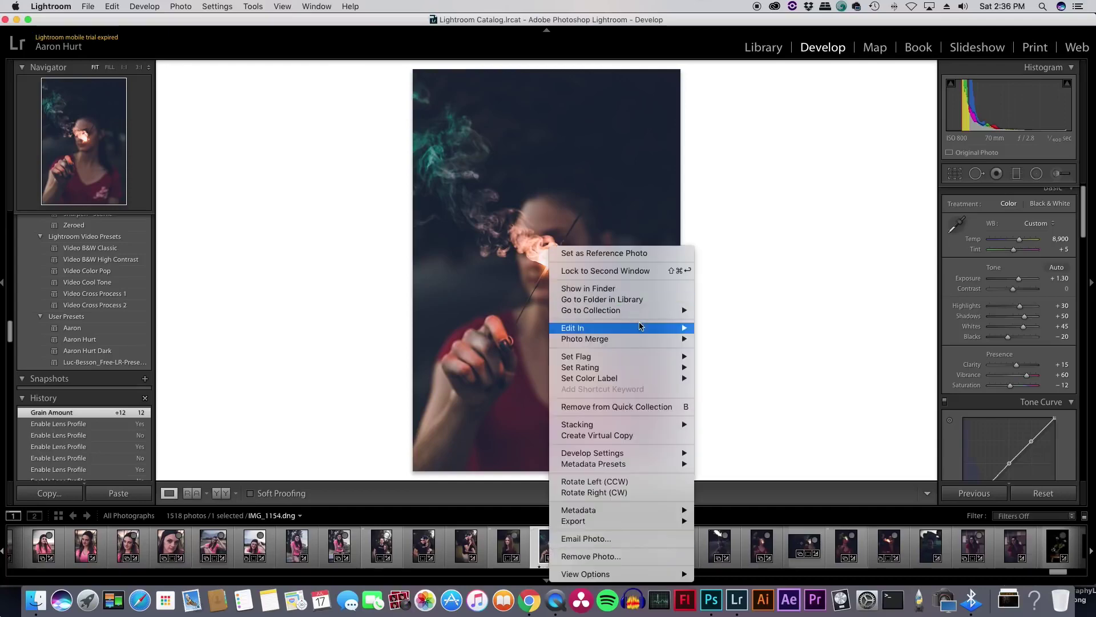
left_click(473, 327)
left_click(553, 287)
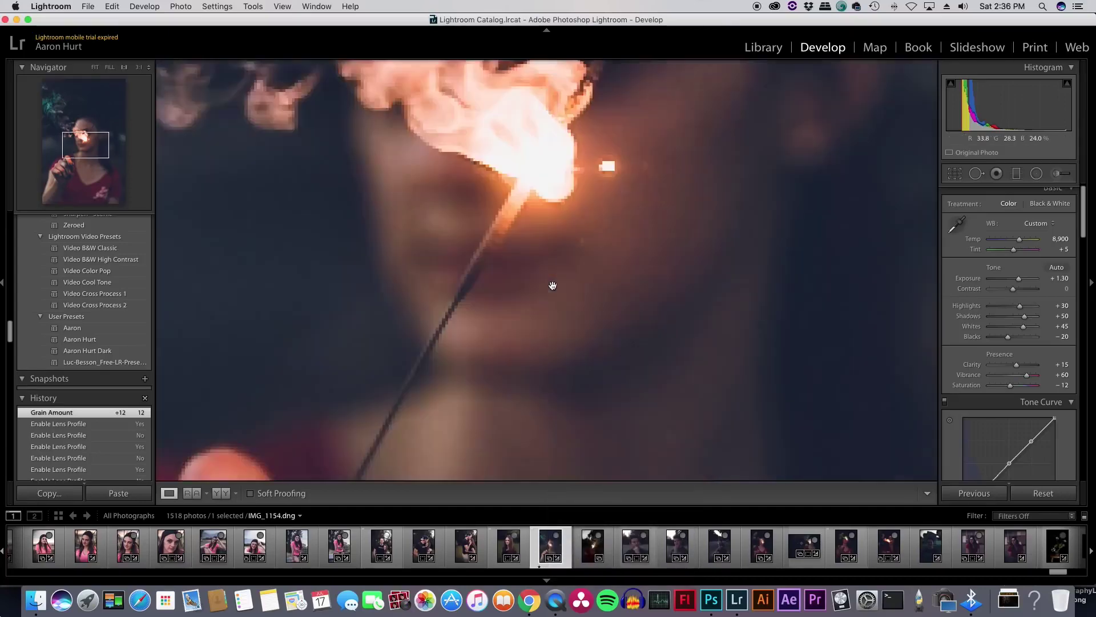
right_click(553, 287)
left_click(513, 292)
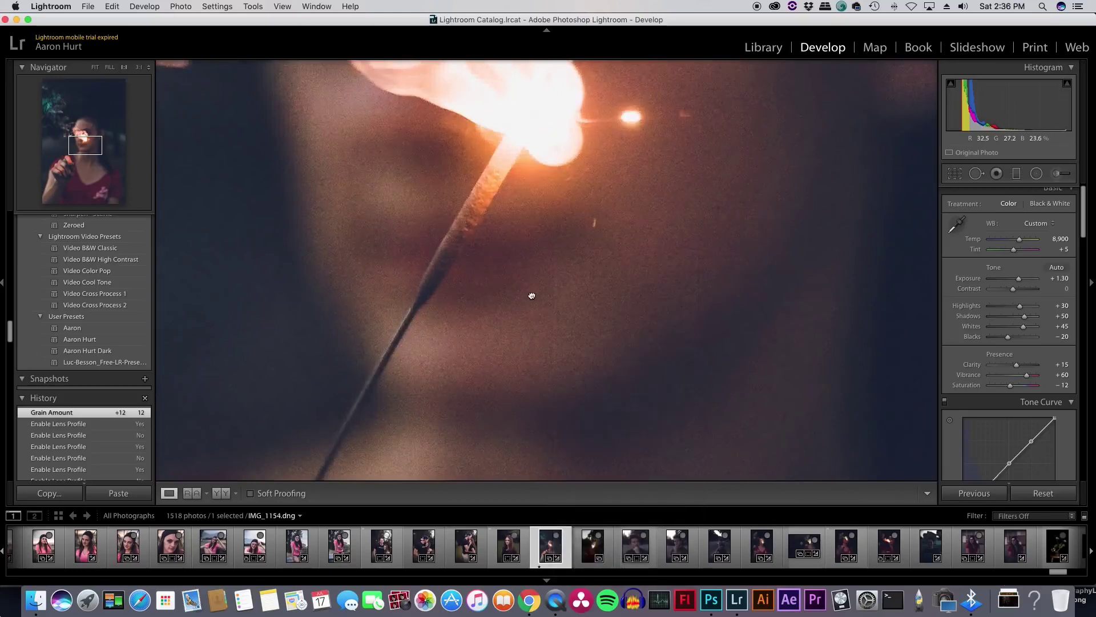
left_click(528, 309)
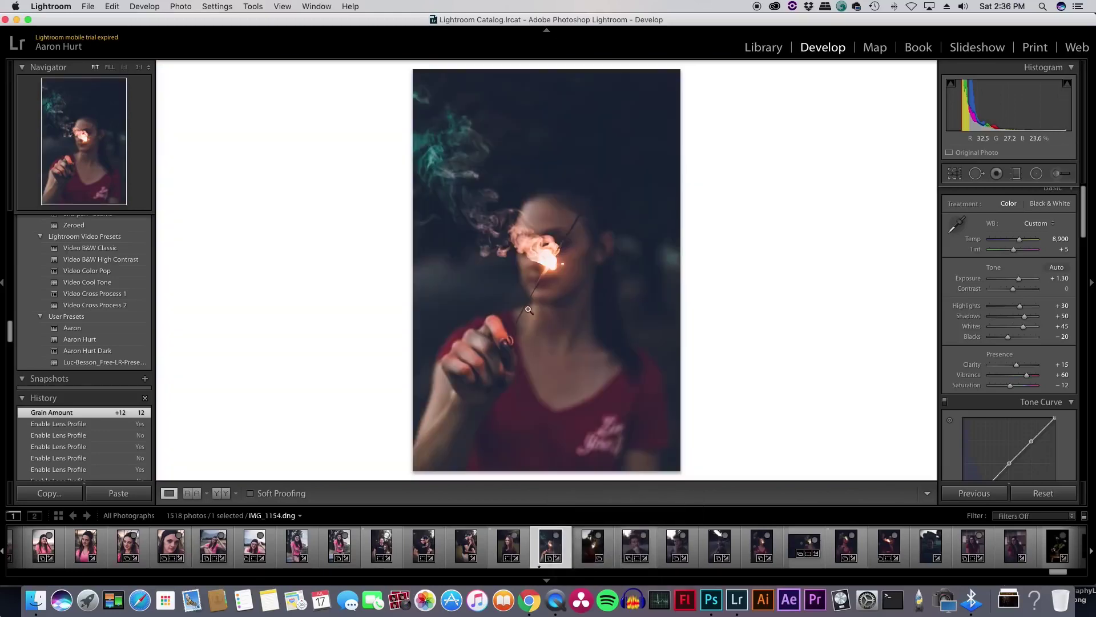
Open the edited portrait in Adobe Photoshop CC 2017, choosing to open it anyway despite the Camera Raw version mismatch
right_click(550, 544)
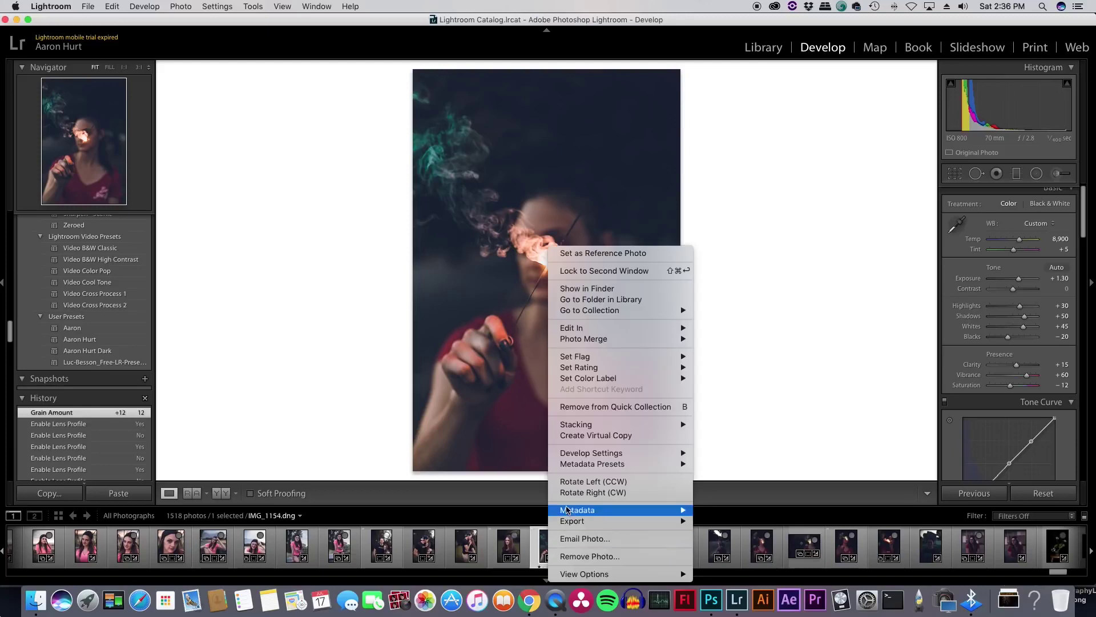
mouse_move(618, 328)
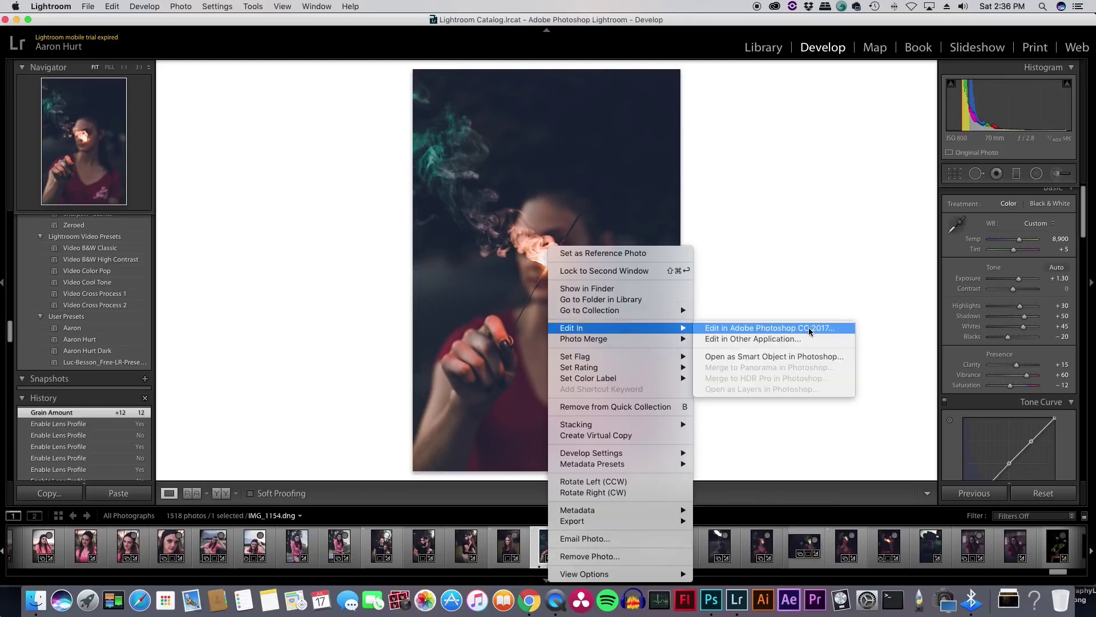
left_click(787, 329)
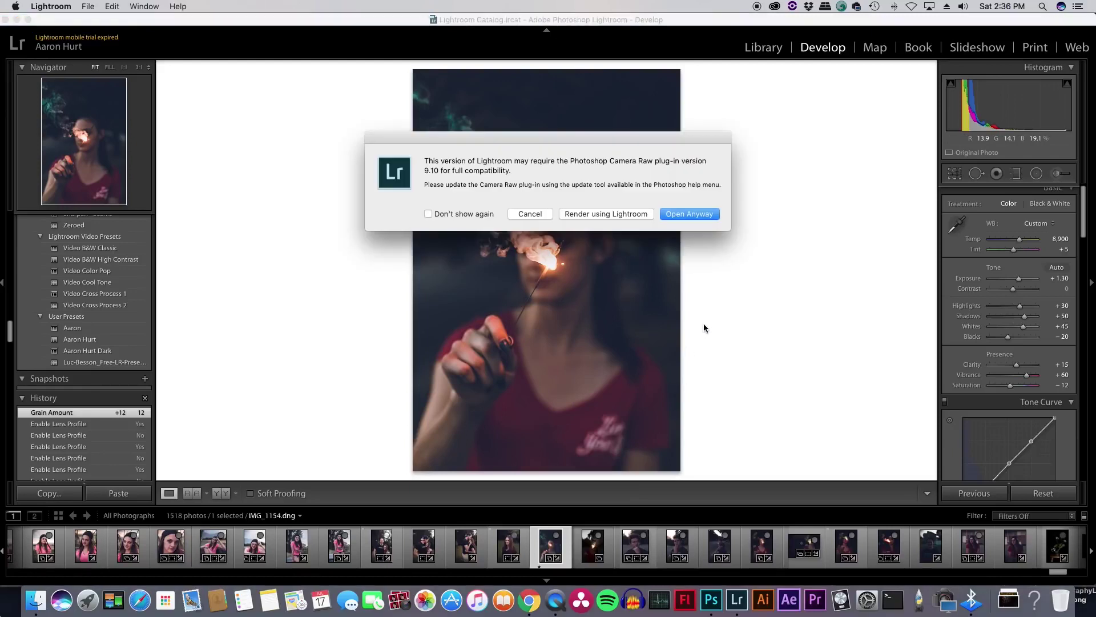
left_click(684, 216)
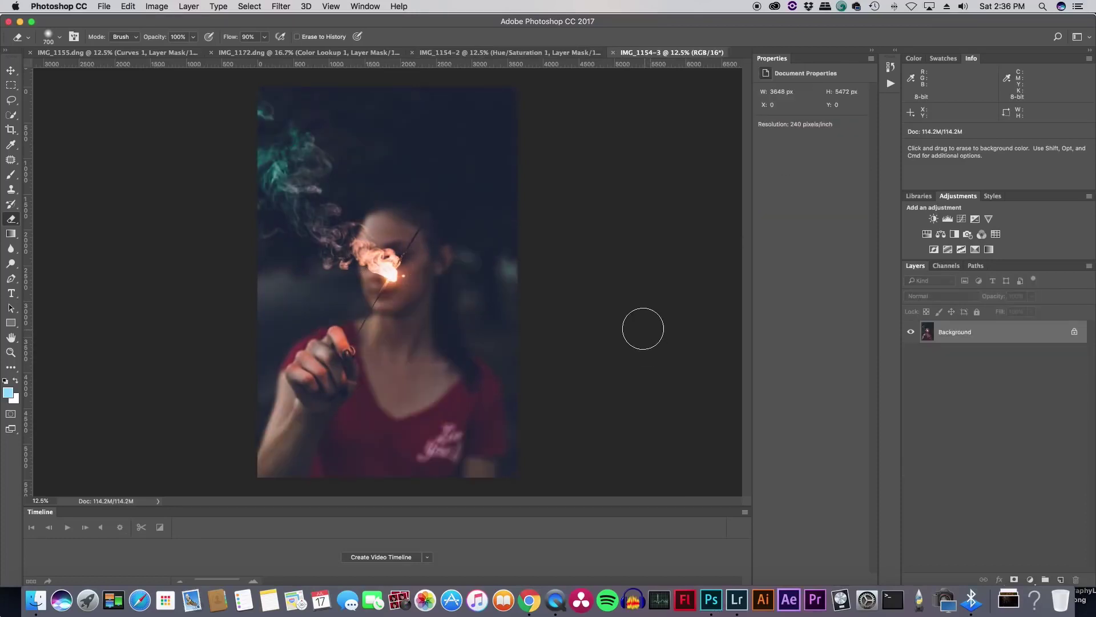
Place the downloaded bokeh image gYYdOP2.jpg over the middle of the portrait at the full canvas width
left_click(1008, 611)
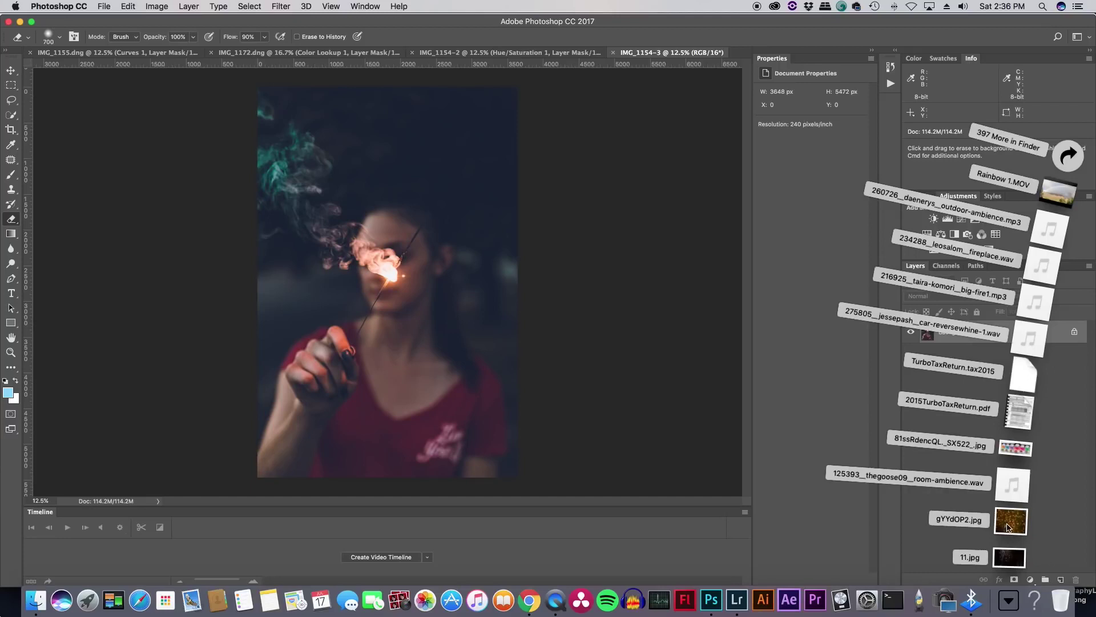
left_click_drag(1011, 523, 526, 318)
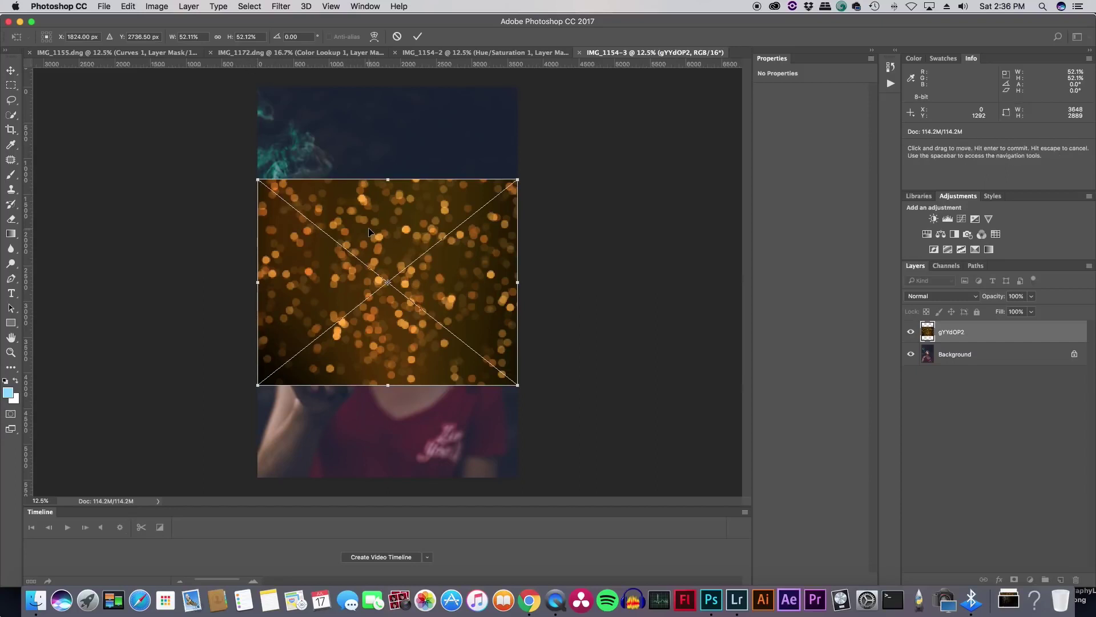
left_click_drag(368, 227, 368, 230)
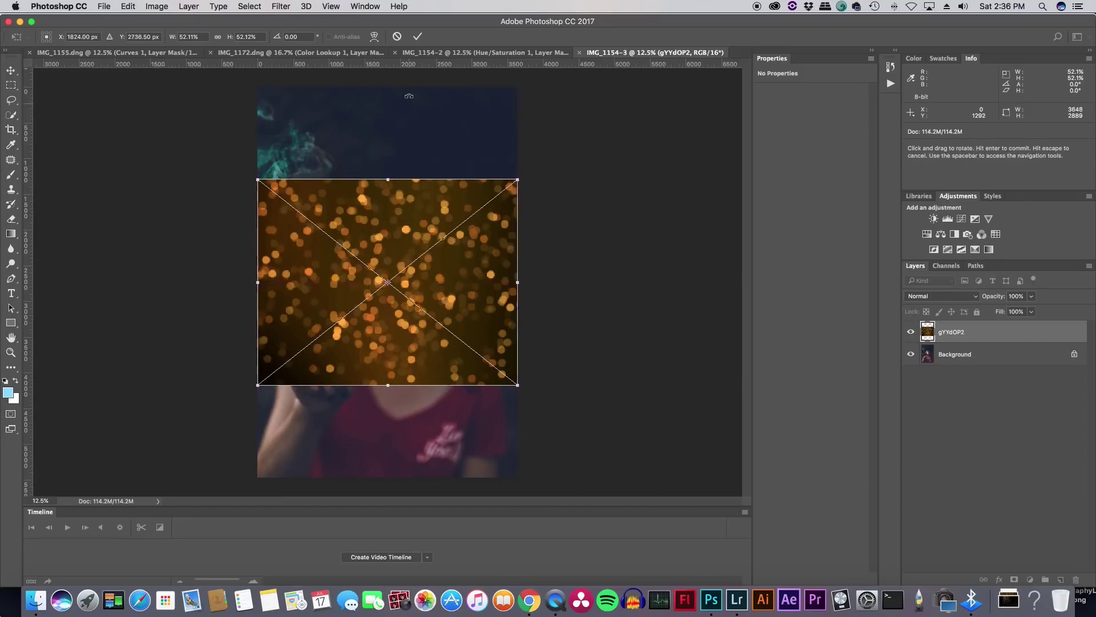
key("e")
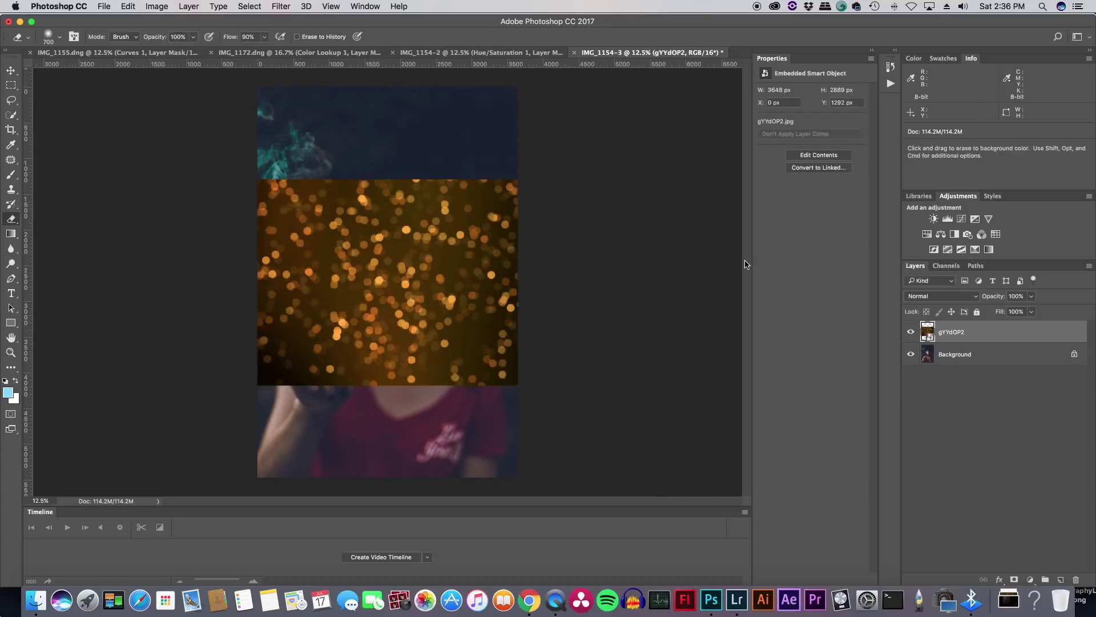
Set the blending mode of the gYYdOP2 bokeh layer to Lighten
left_click(947, 298)
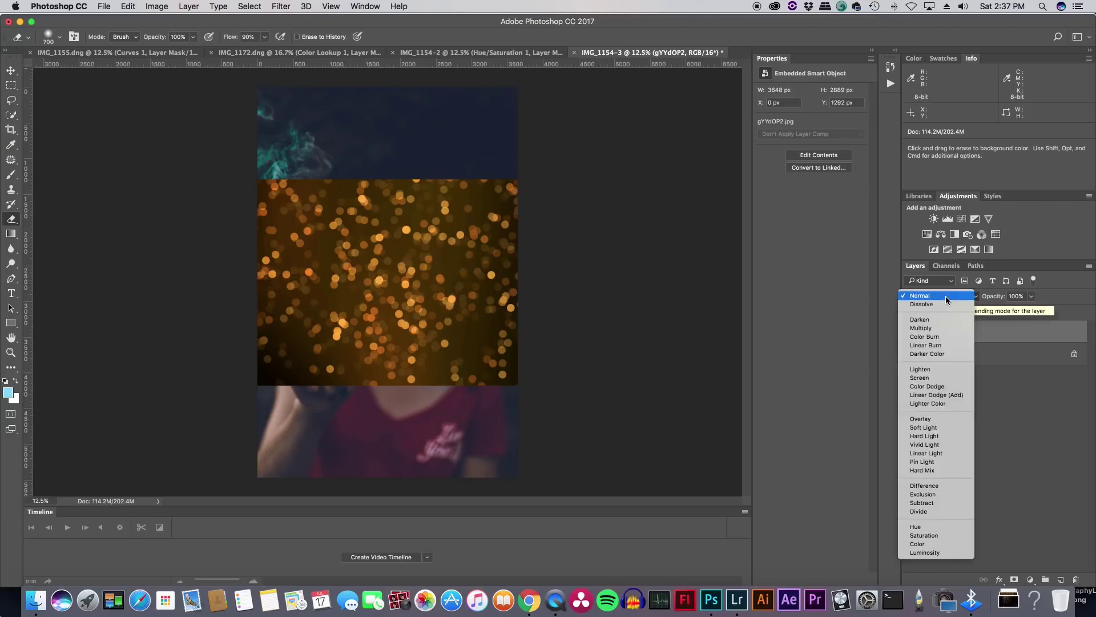
left_click(1041, 374)
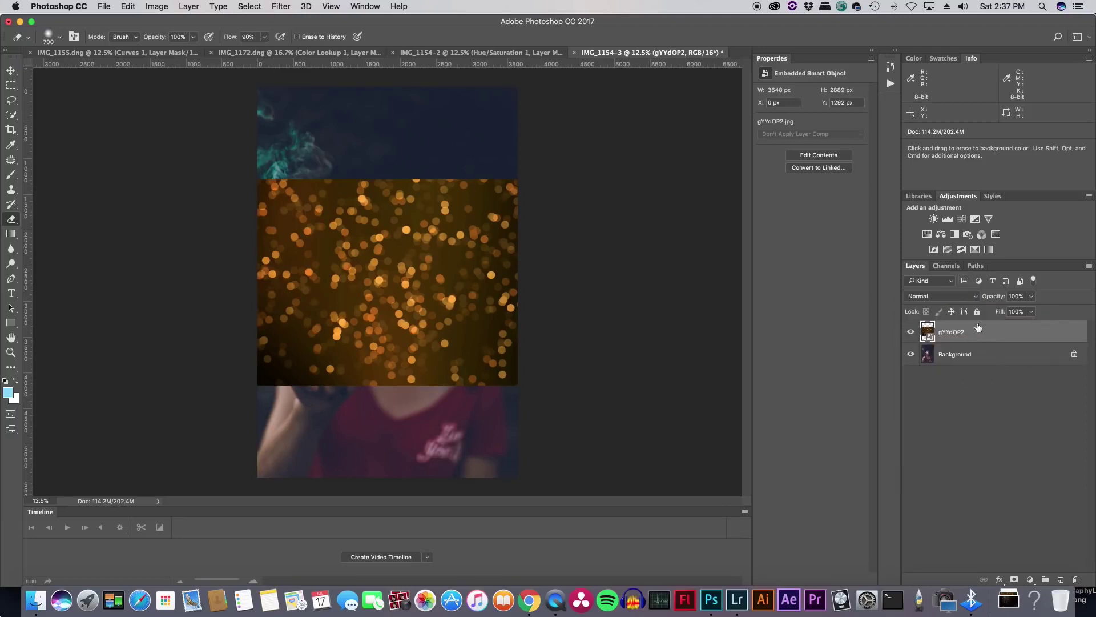
left_click(945, 297)
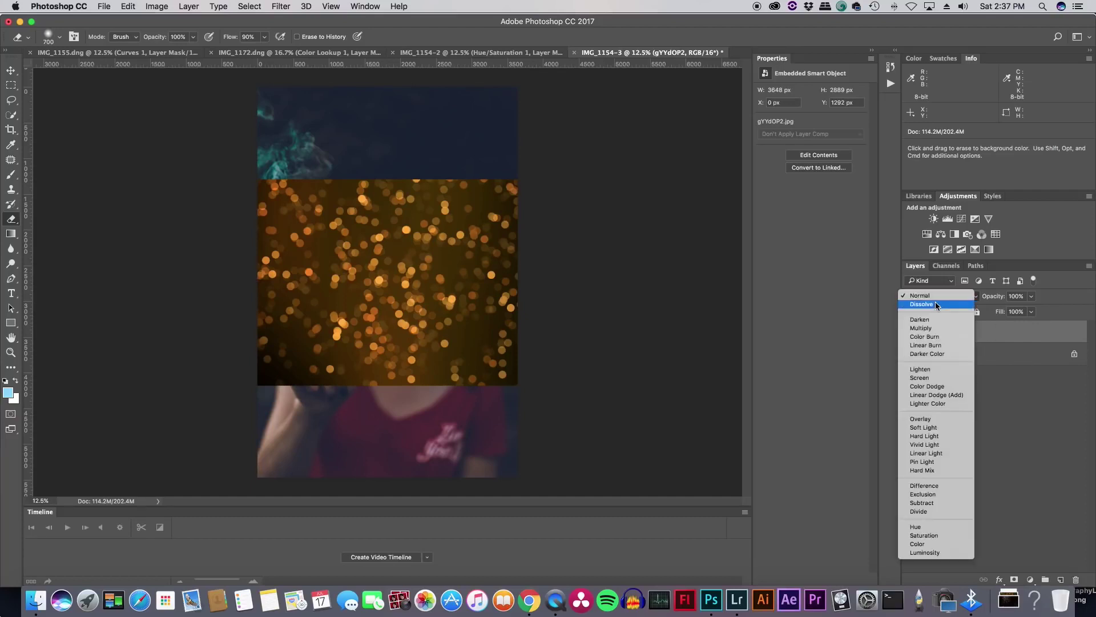
left_click(948, 371)
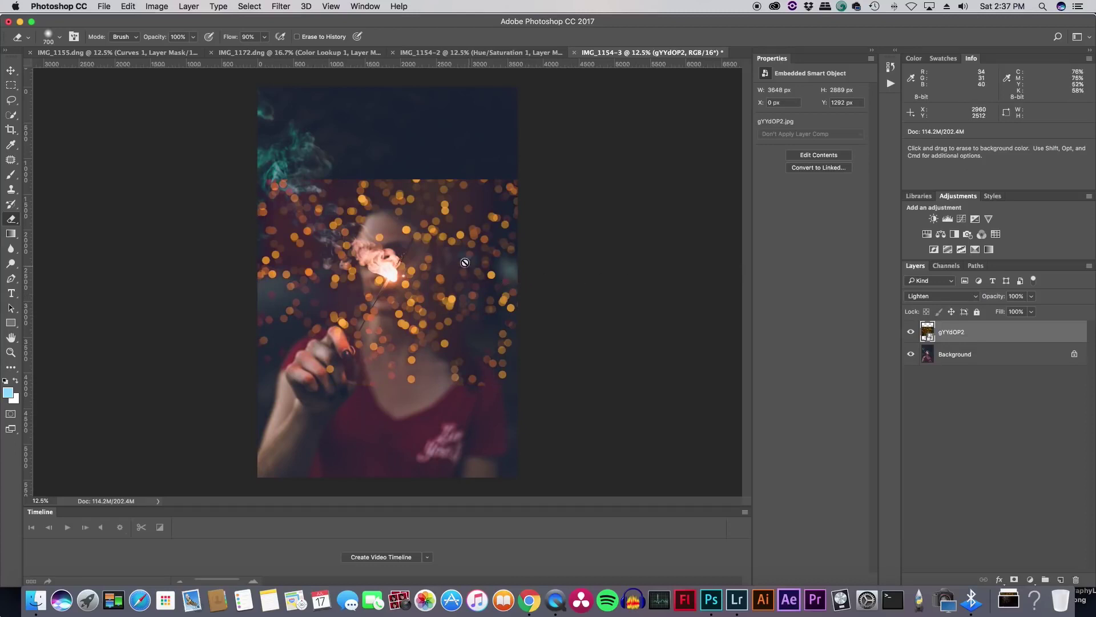
Rasterize the gYYdOP2 layer and erase the hard upper edge of its bokeh lights above the head
left_click(413, 249)
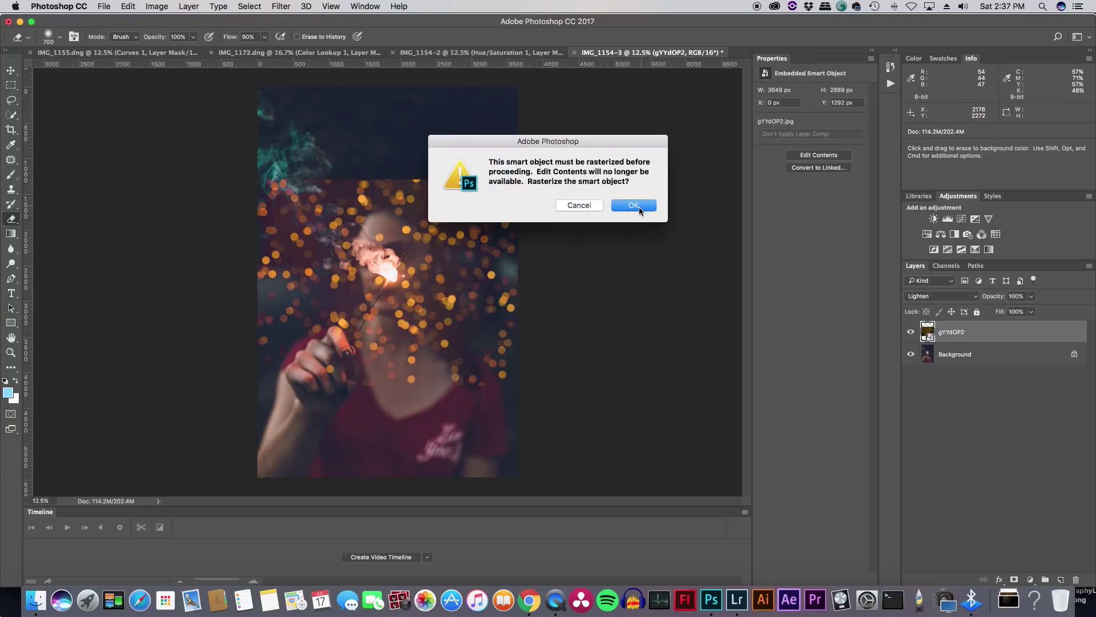
left_click(635, 205)
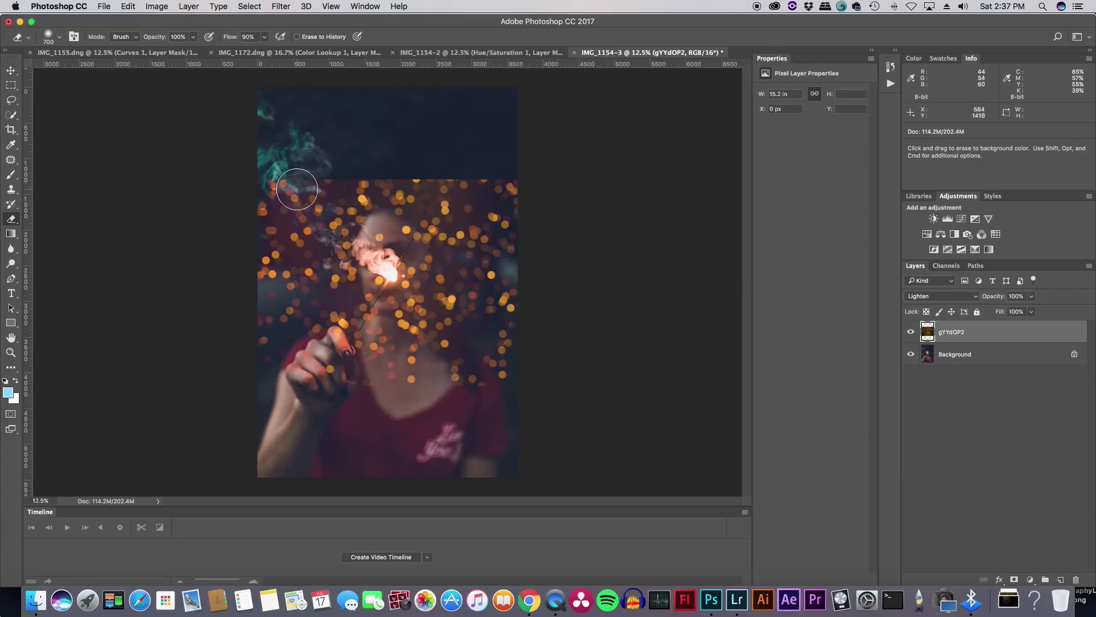
left_click_drag(289, 176, 314, 175)
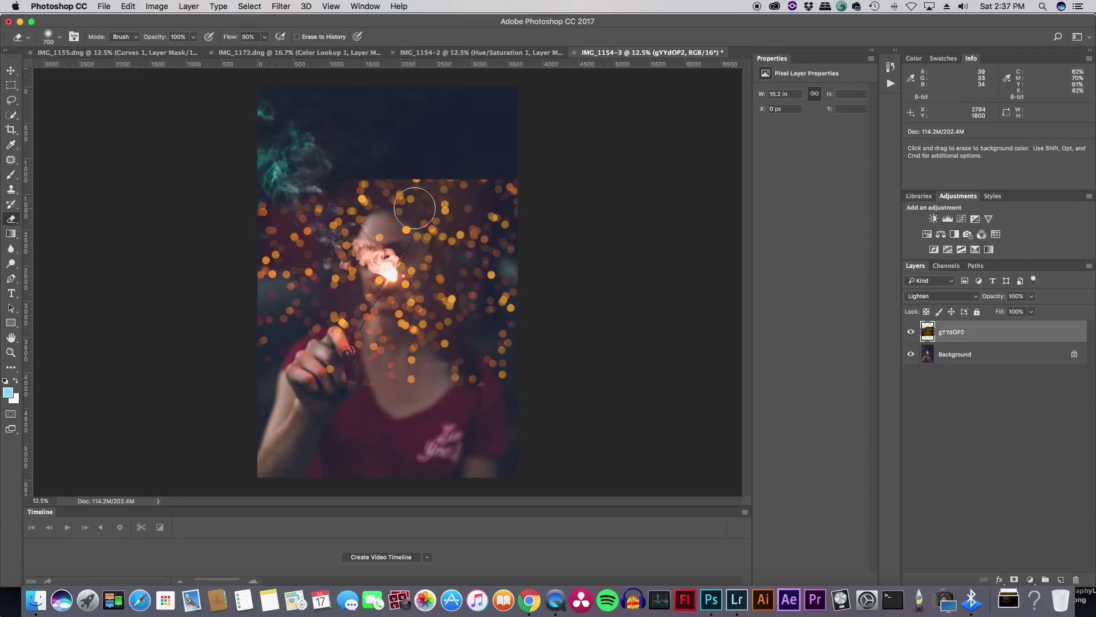
mouse_move(414, 207)
left_mouse_down()
mouse_move(346, 182)
mouse_move(516, 201)
mouse_move(472, 203)
left_mouse_up()
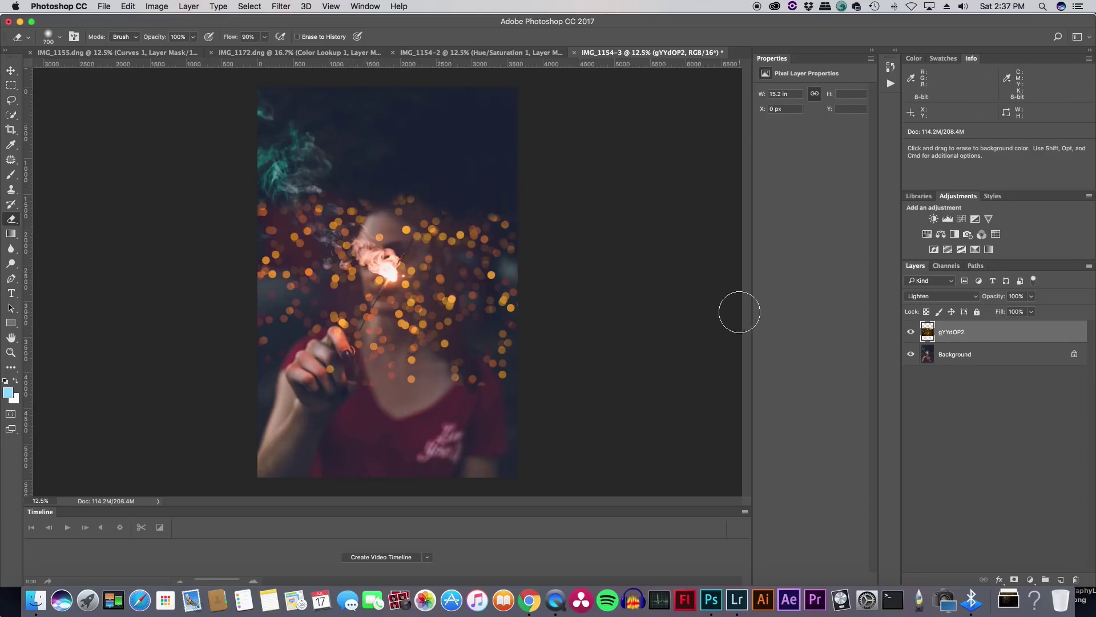
Lower the gYYdOP2 layer's opacity to 28% and erase surplus lights around the smoke, chest and outer edges
left_click(1031, 297)
left_click_drag(1009, 311, 994, 312)
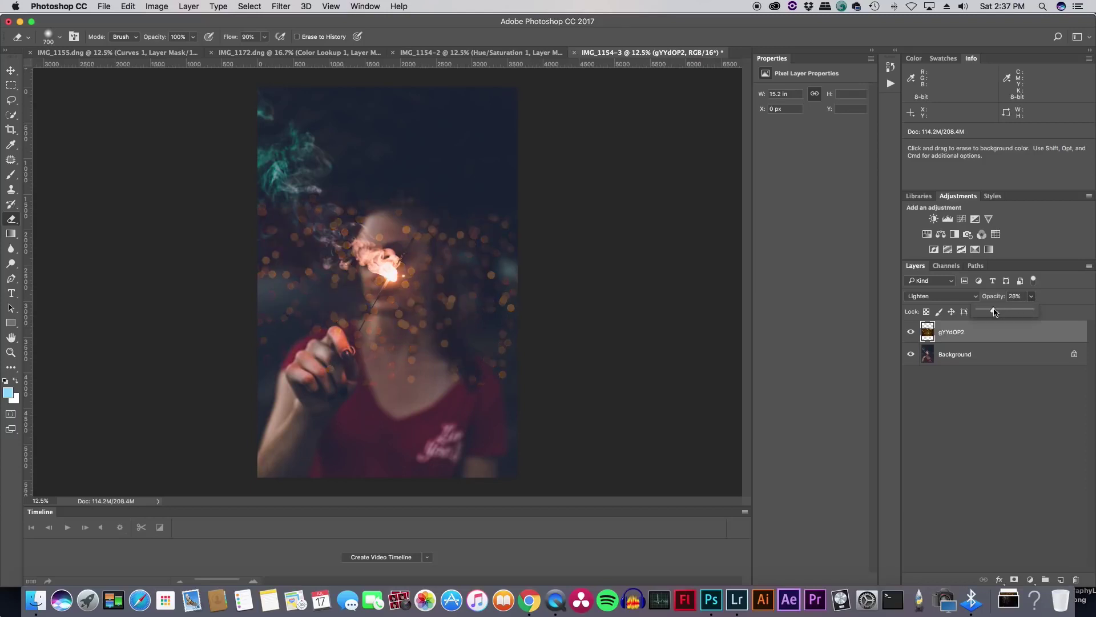
mouse_move(273, 209)
left_mouse_down()
mouse_move(255, 295)
mouse_move(269, 343)
mouse_move(285, 363)
mouse_move(312, 368)
mouse_move(286, 310)
mouse_move(272, 217)
mouse_move(281, 225)
mouse_move(315, 209)
left_mouse_up()
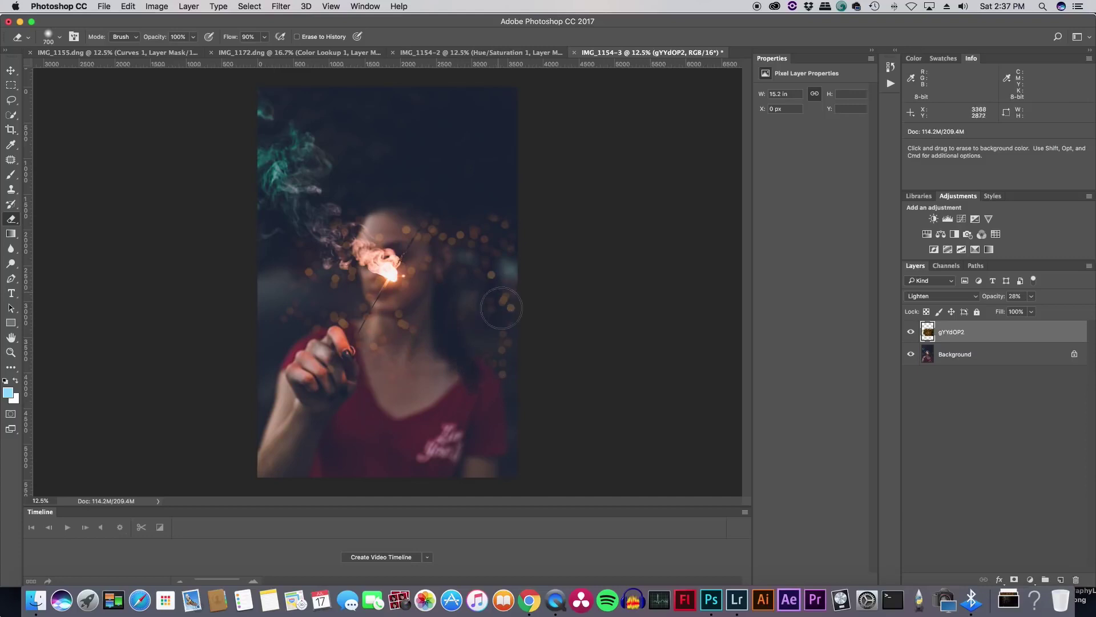
mouse_move(504, 294)
left_mouse_down()
mouse_move(509, 241)
mouse_move(483, 232)
mouse_move(478, 248)
mouse_move(423, 222)
mouse_move(328, 226)
mouse_move(335, 234)
mouse_move(320, 240)
mouse_move(331, 260)
left_mouse_up()
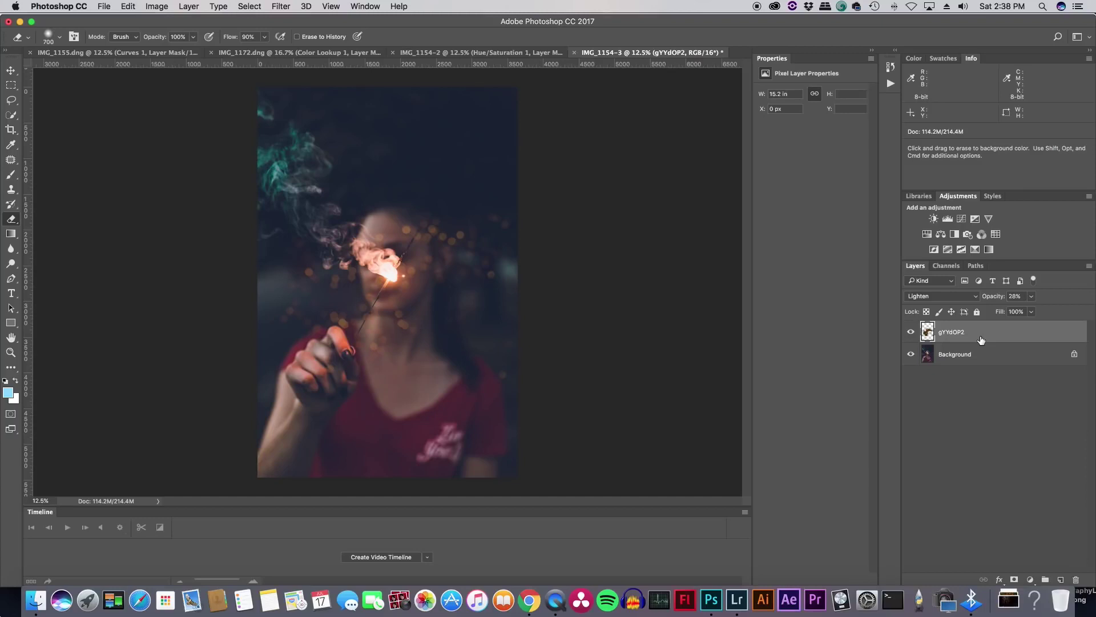
Duplicate the gYYdOP2 layer and enlarge the copy to about 20.1 in wide, spreading its lights over the portrait
key("super+j")
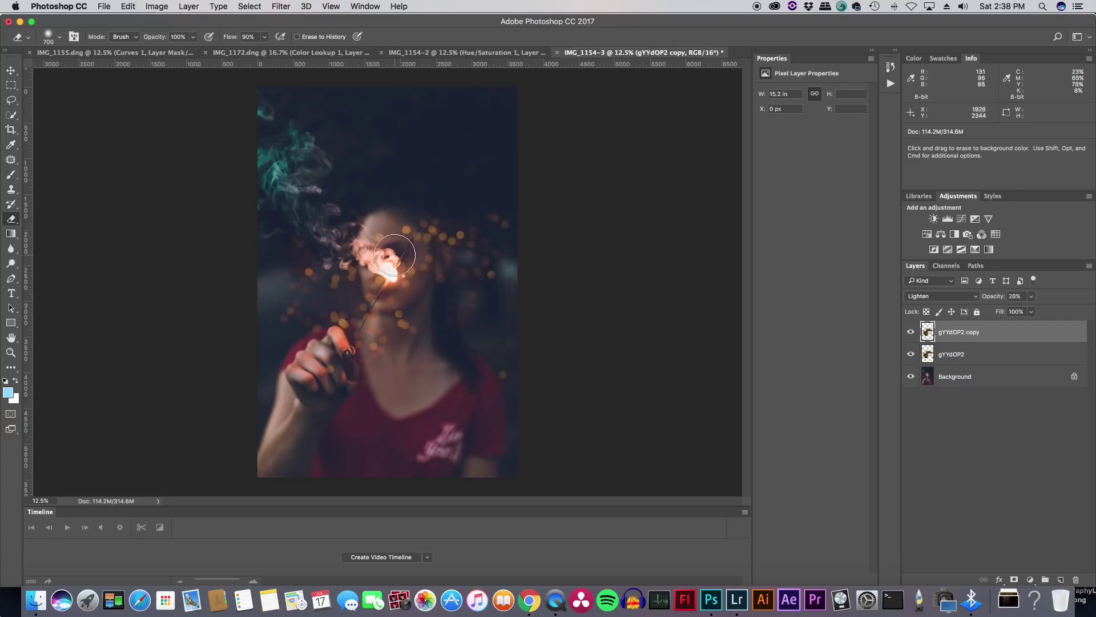
key("v")
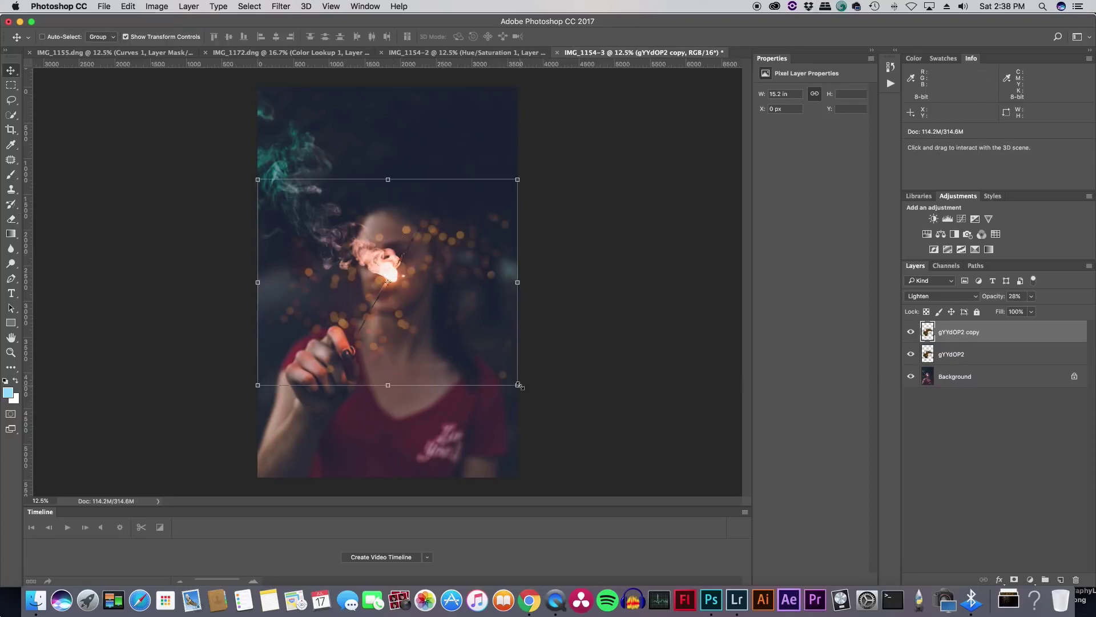
left_click_drag(519, 385, 469, 293)
left_click(534, 37)
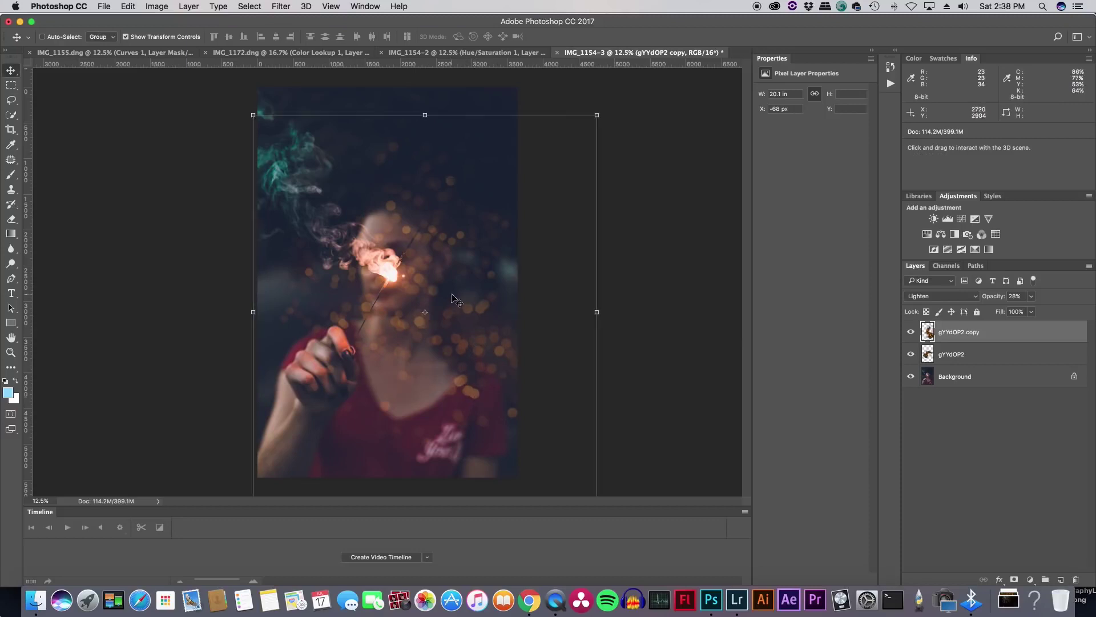
Erase the duplicated layer's lights over the face, neck and chest, and select the original gYYdOP2 layer
key("e")
mouse_move(466, 311)
left_mouse_down()
mouse_move(442, 325)
mouse_move(425, 300)
mouse_move(411, 212)
mouse_move(408, 228)
mouse_move(388, 220)
mouse_move(486, 290)
mouse_move(428, 219)
mouse_move(481, 319)
mouse_move(486, 353)
mouse_move(462, 352)
mouse_move(468, 404)
mouse_move(425, 397)
mouse_move(369, 332)
left_mouse_up()
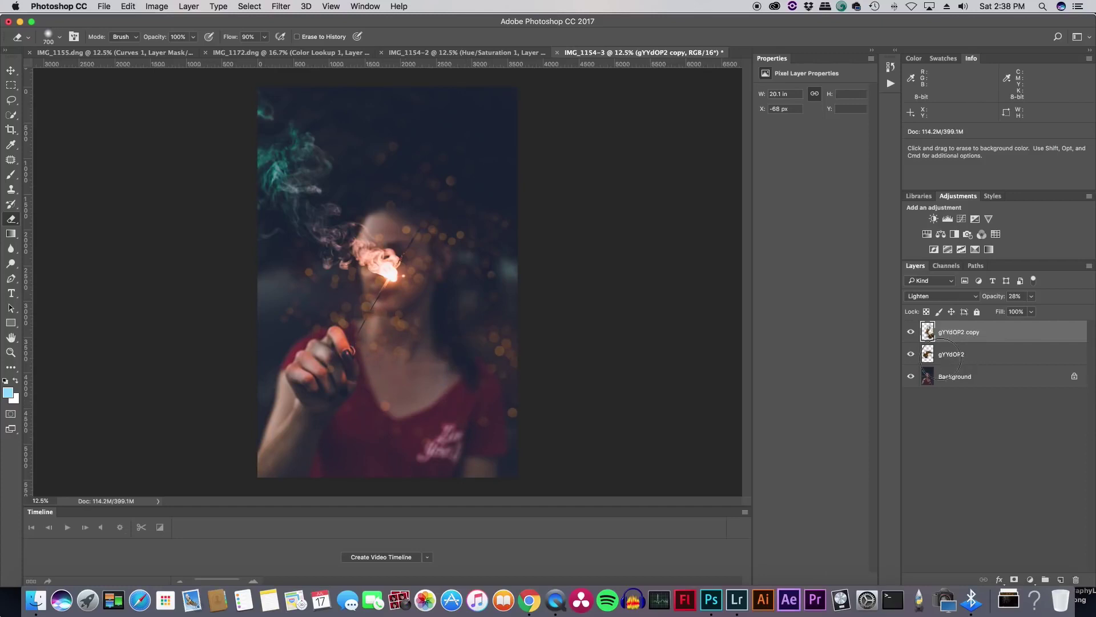
left_click(1034, 355)
left_click(981, 340)
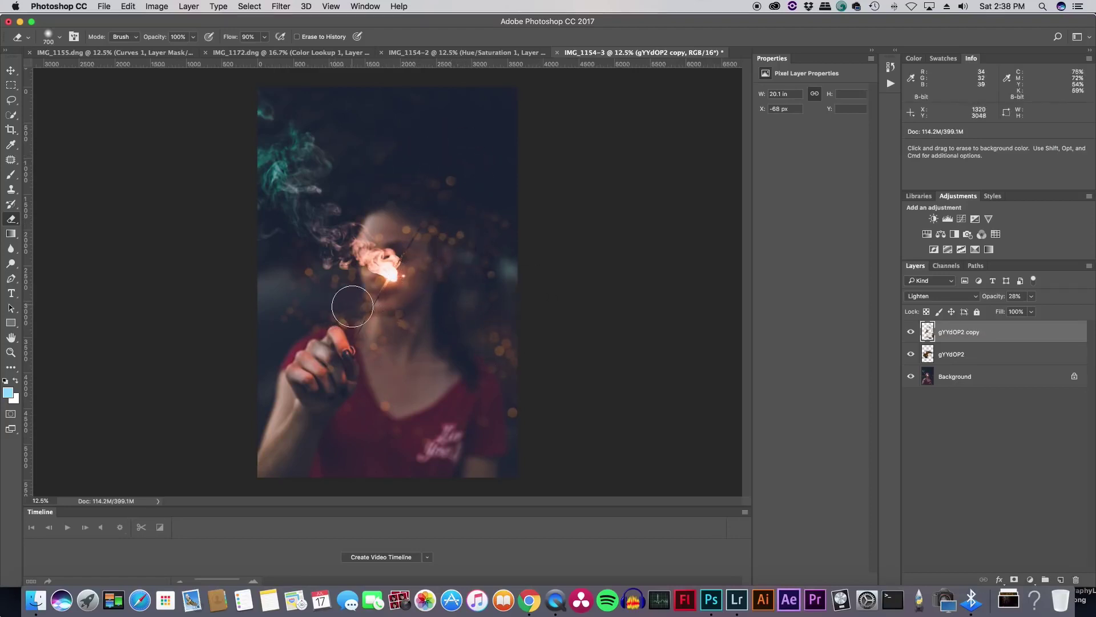
left_click(955, 354)
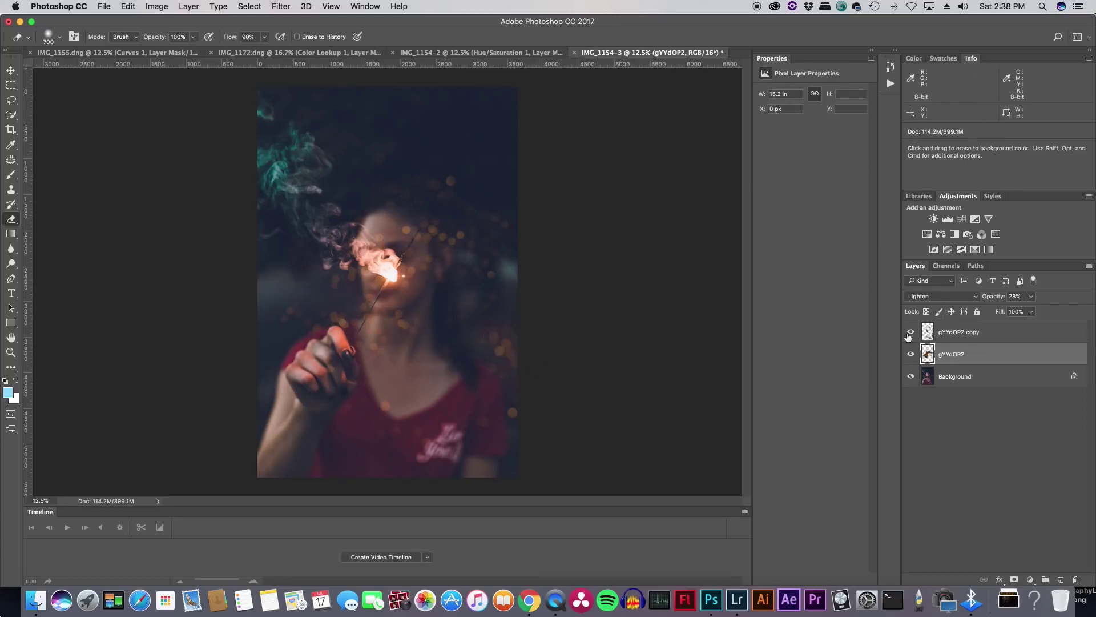
Thin out the bokeh lights beside the head on the gYYdOP2 copy and the original gYYdOP2 layer
left_click(983, 331)
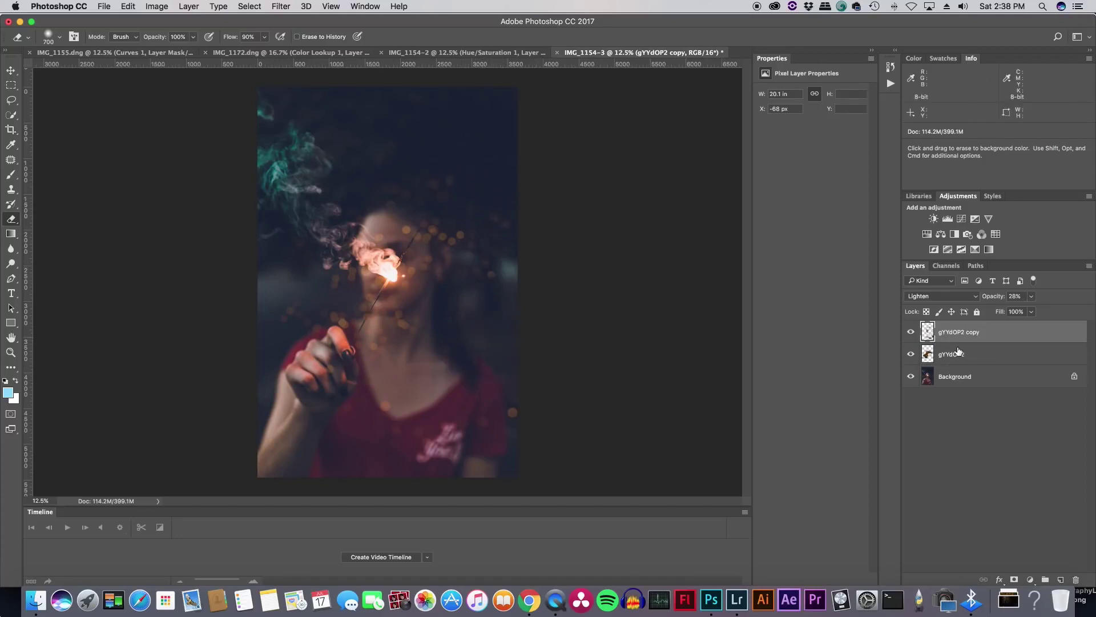
left_click(959, 353)
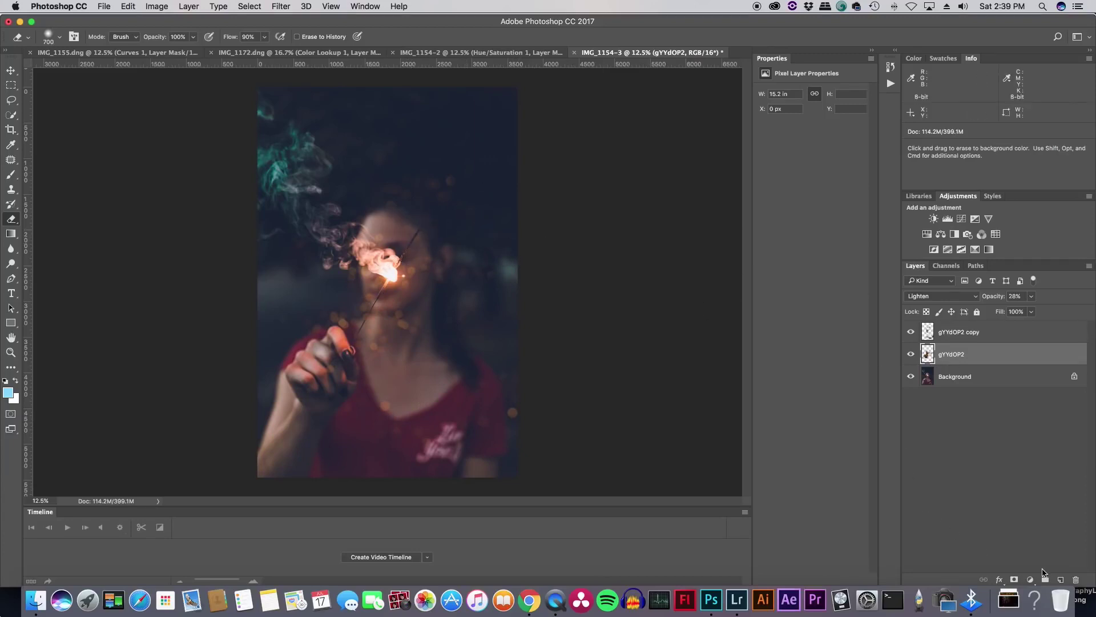
Place 11.jpg from the Downloads stack just below the sparkler flame and set its blend mode to Lighten
left_click(1009, 600)
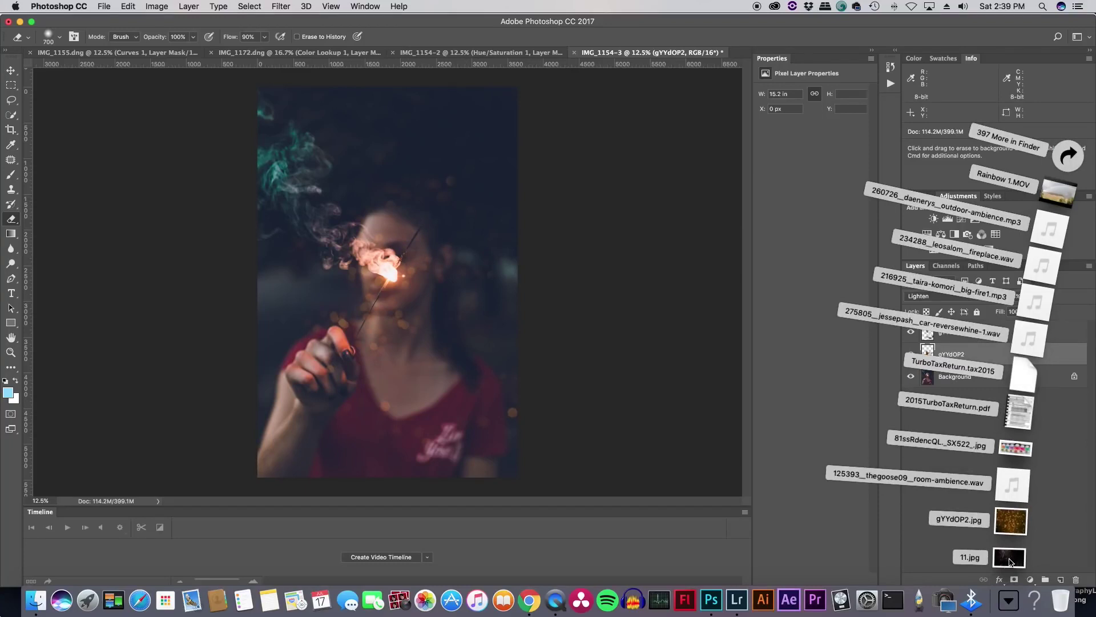
left_click_drag(1009, 561, 403, 295)
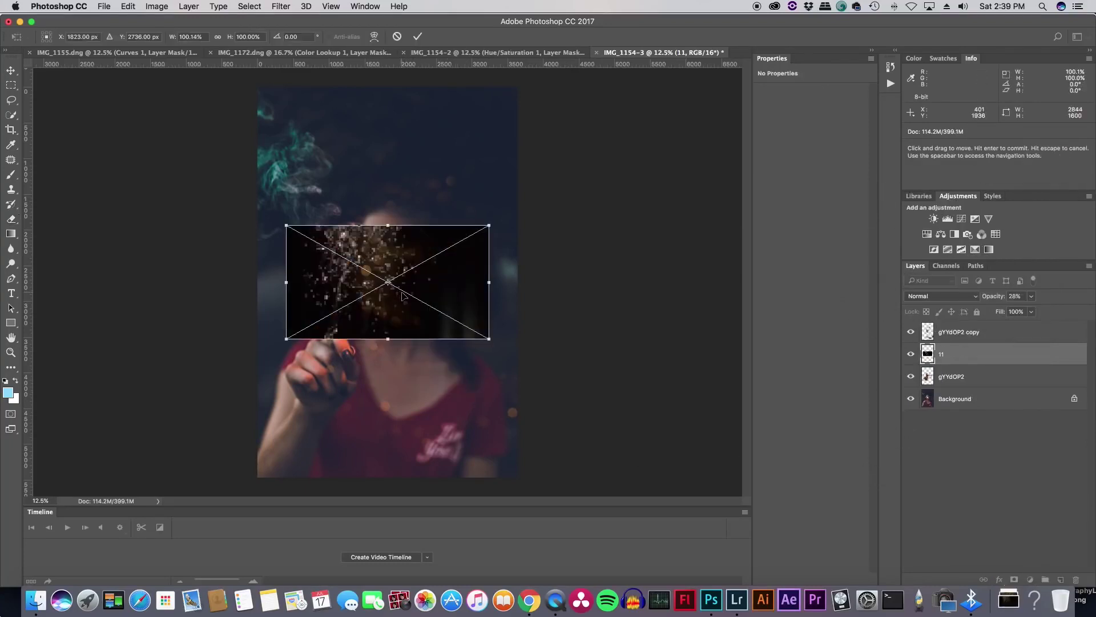
left_click_drag(386, 259, 409, 288)
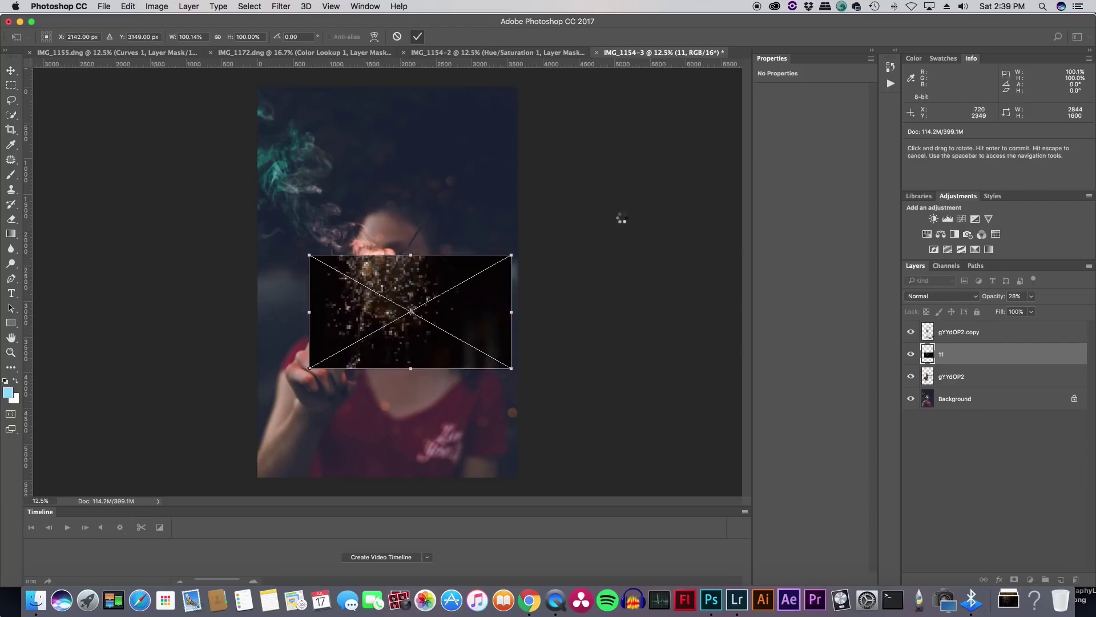
left_click(954, 296)
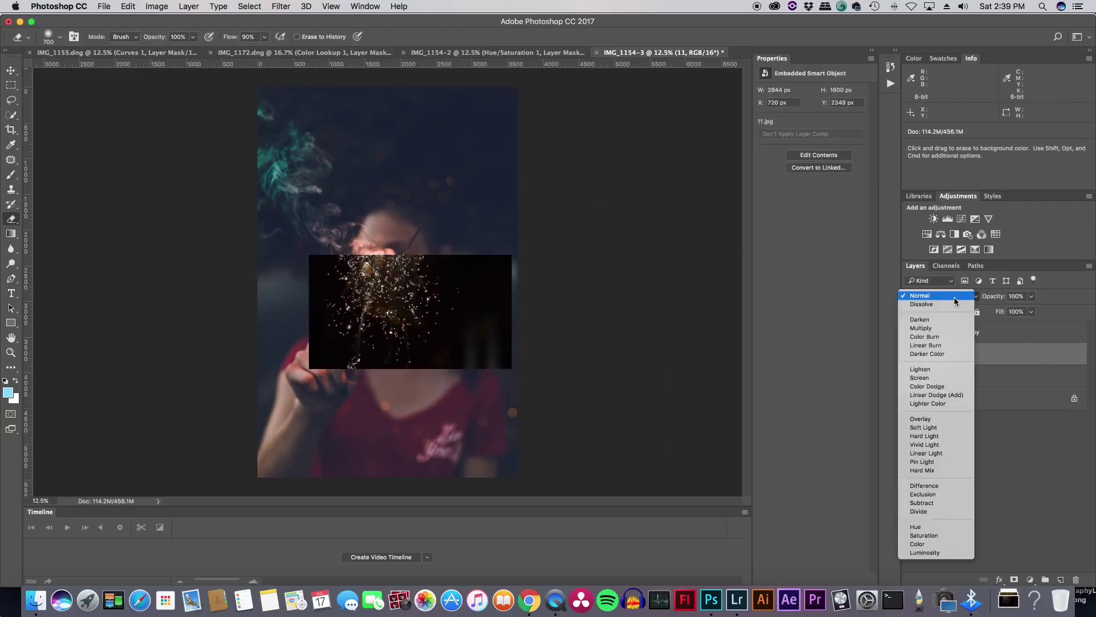
left_click(950, 370)
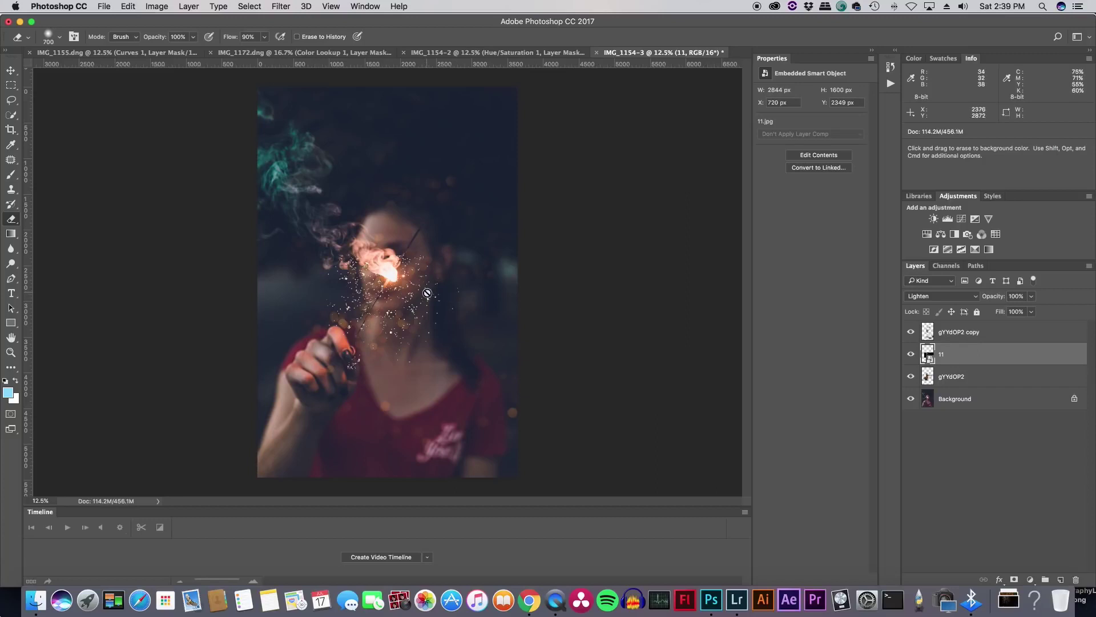
Enlarge layer 11 to about 120%, spreading its sparks from the flame down over the hand and neck
key("v")
mouse_move(512, 369)
left_mouse_down()
mouse_move(525, 377)
mouse_move(437, 315)
left_mouse_up()
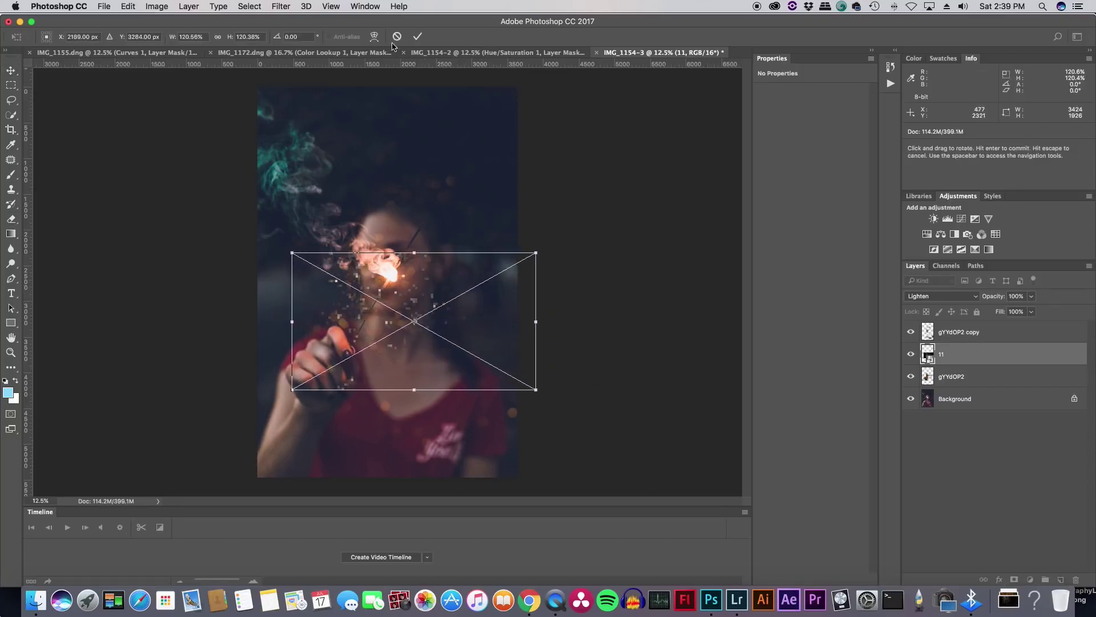
left_click(420, 37)
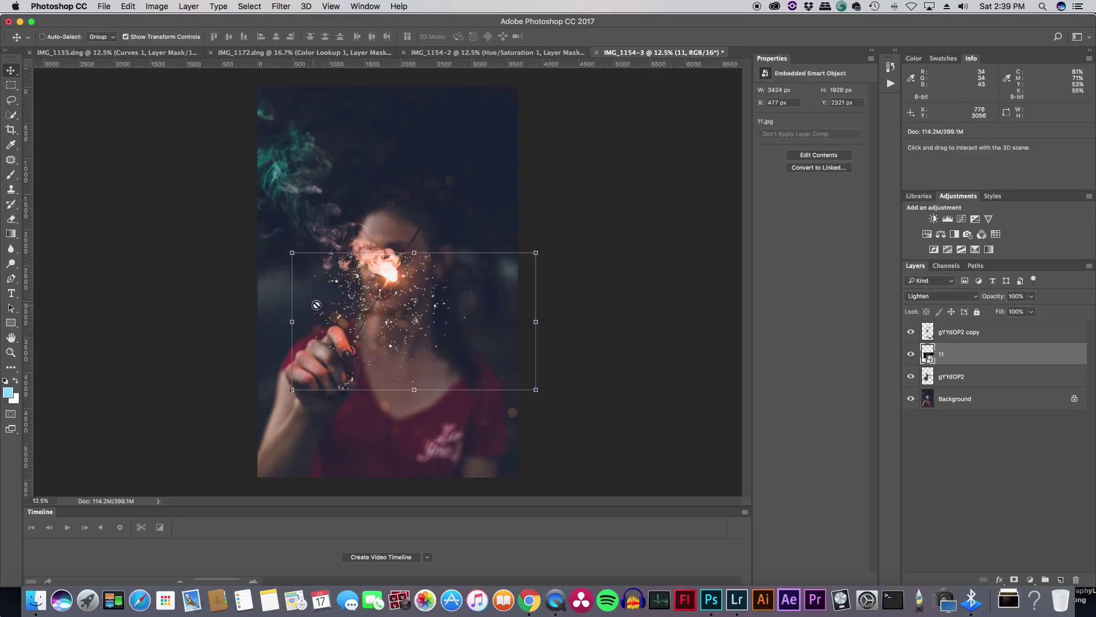
Rasterize layer 11 and erase or thin its sparks over the cheek, neck and dark hair beside the flame
key("e")
left_click(369, 290)
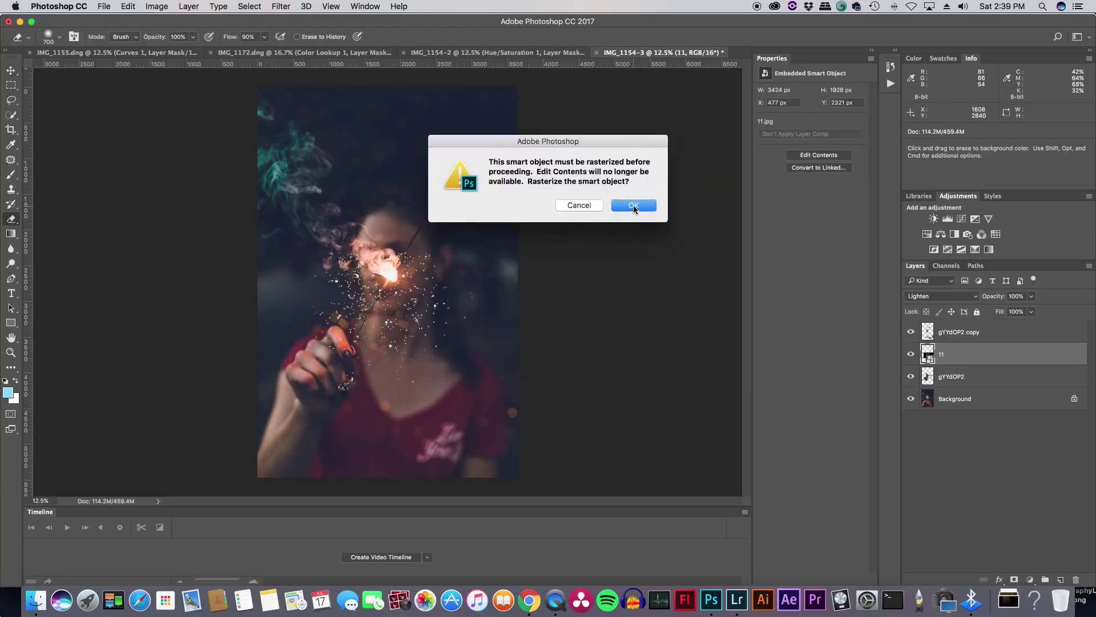
left_click(634, 207)
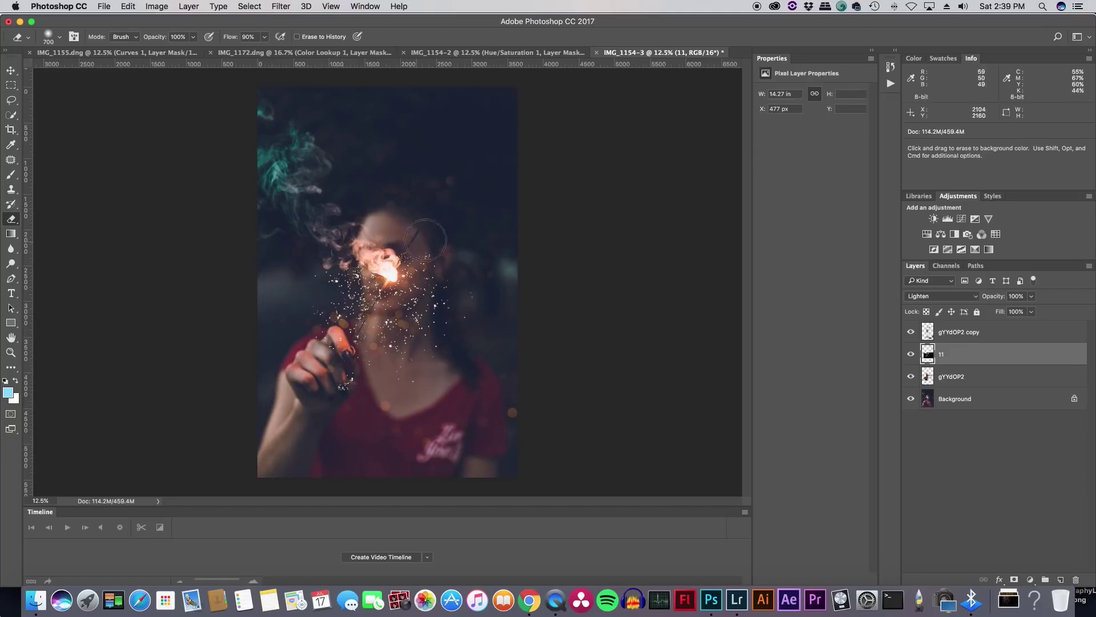
key("z")
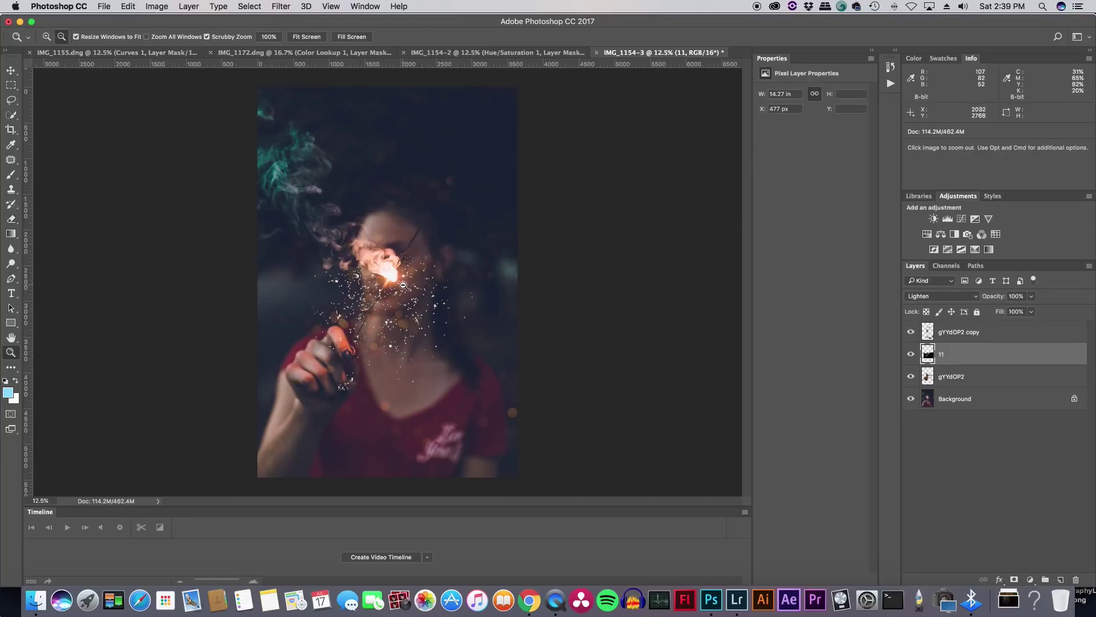
key("alt")
key("alt")
key("alt")
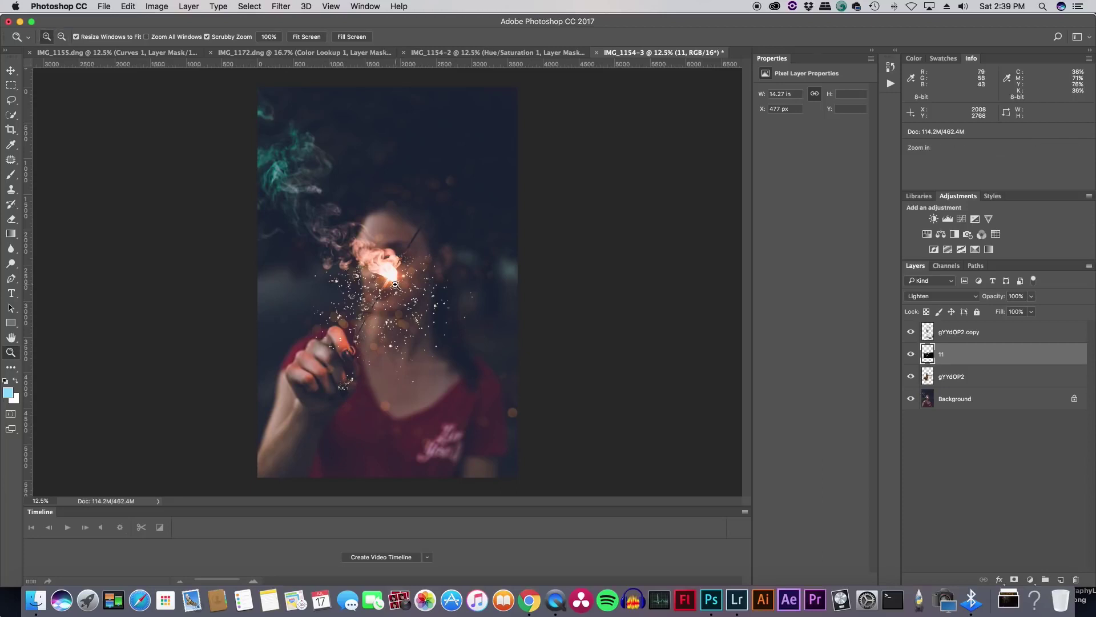
left_click(396, 285)
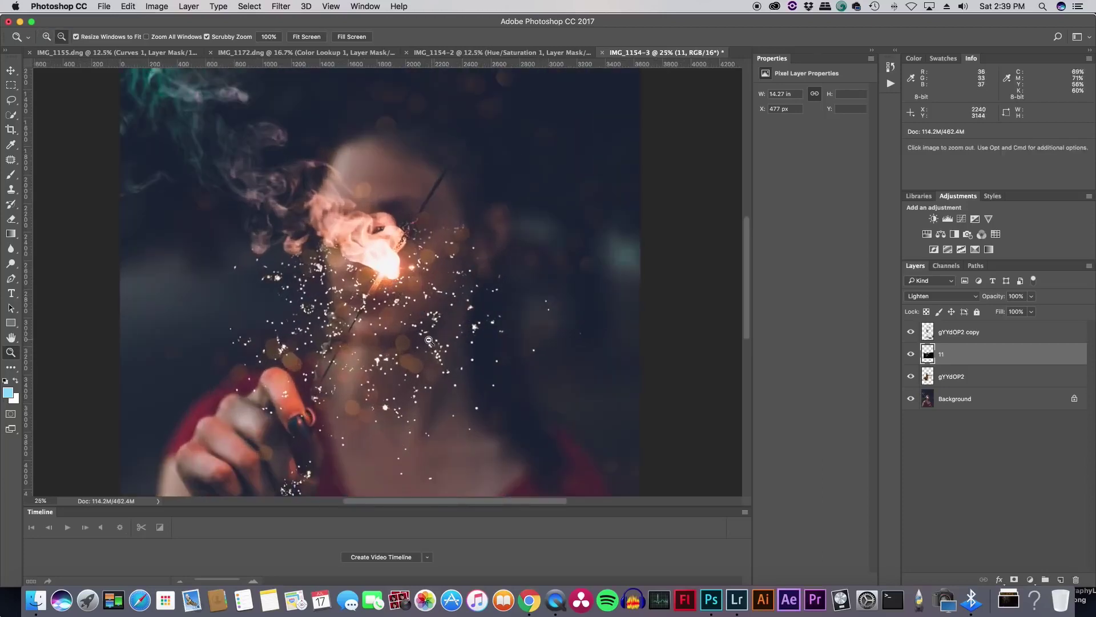
scroll(428, 340, "down", 3)
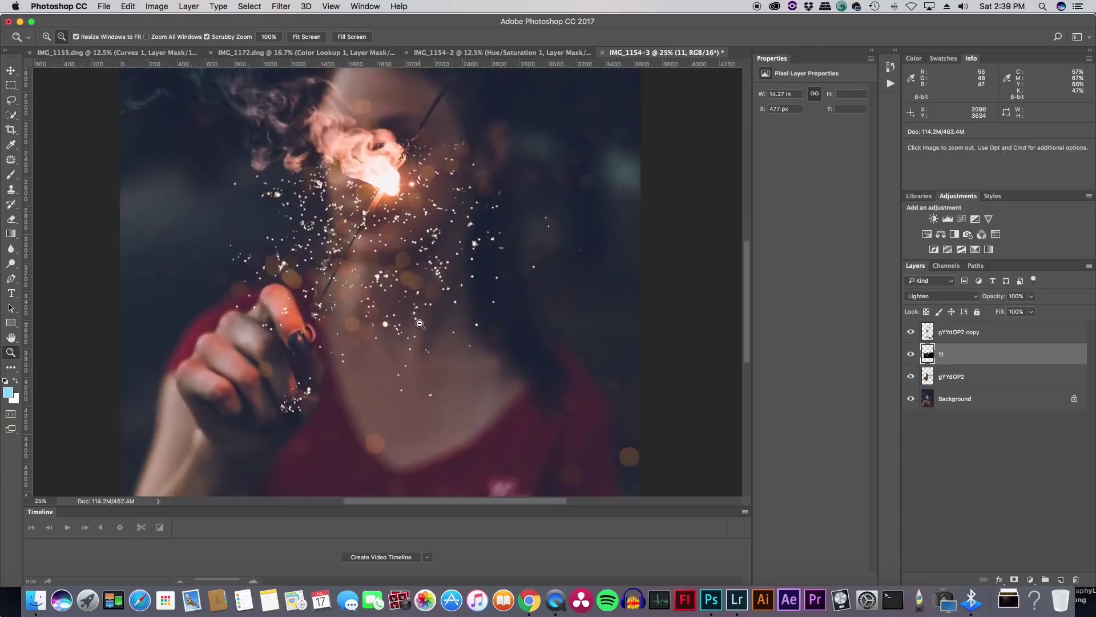
key("e")
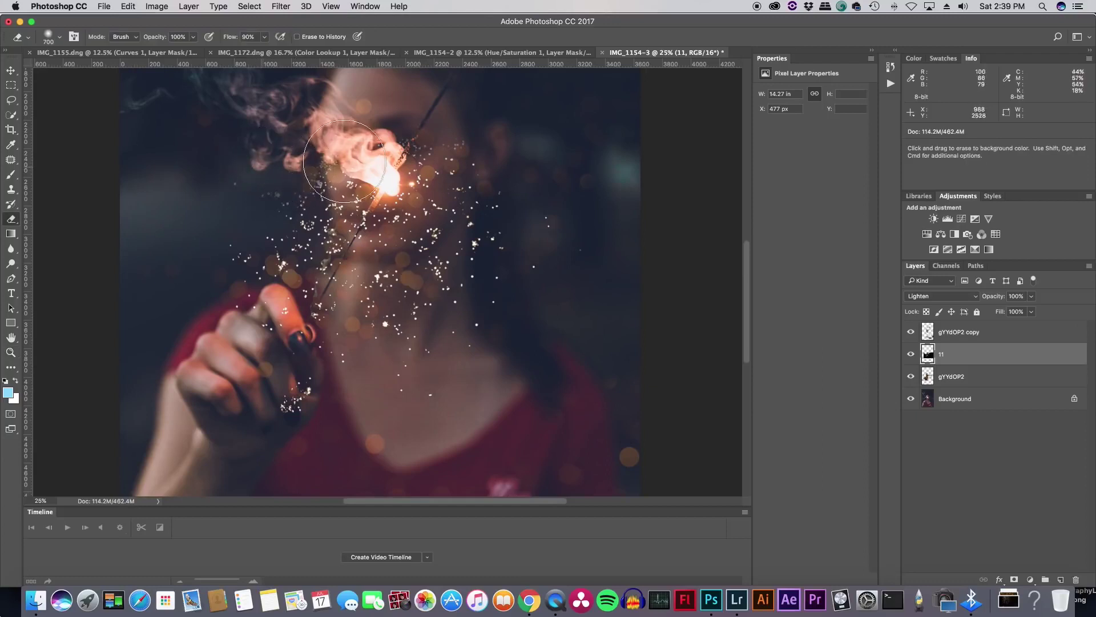
left_click(497, 223)
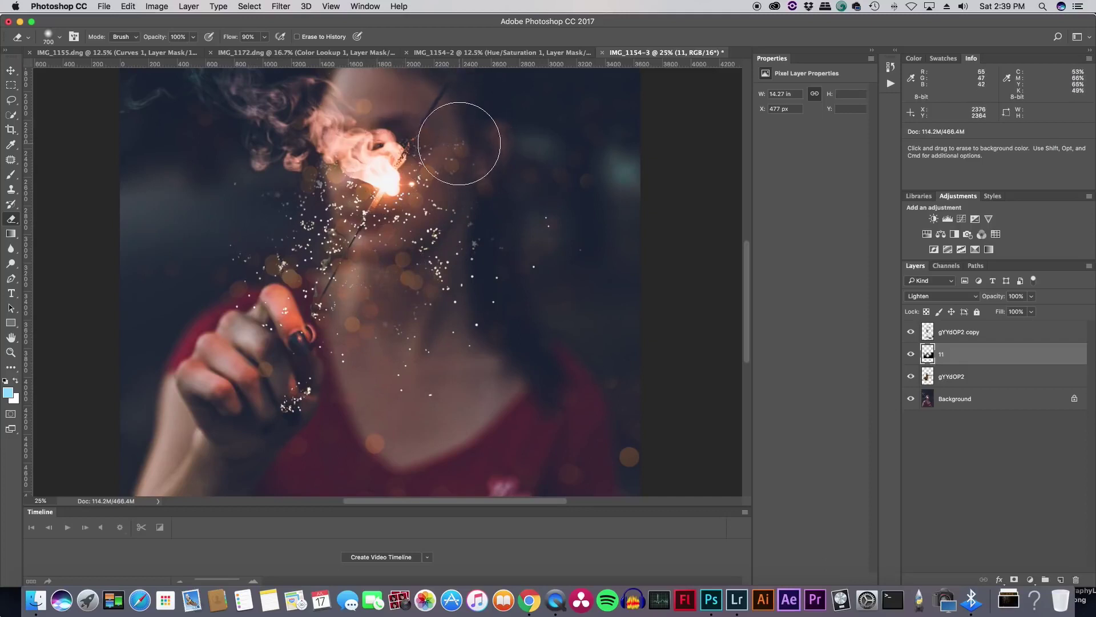
Compare the spark placement with the IMG_1154-2 document, and return to the full portrait in IMG_1154-3
left_click(516, 52)
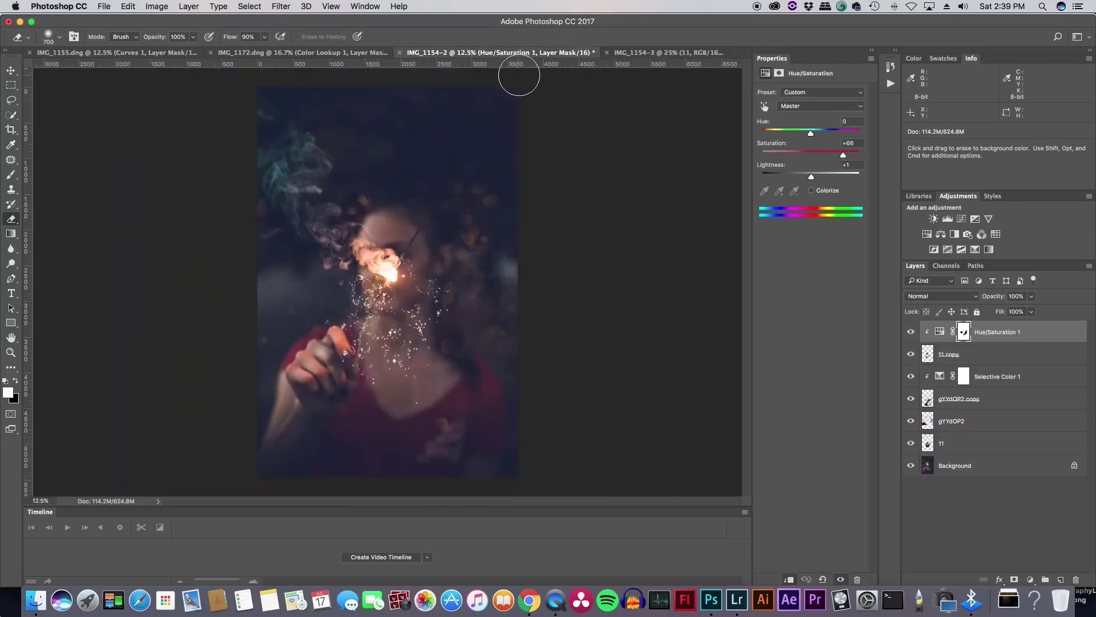
left_click(631, 53)
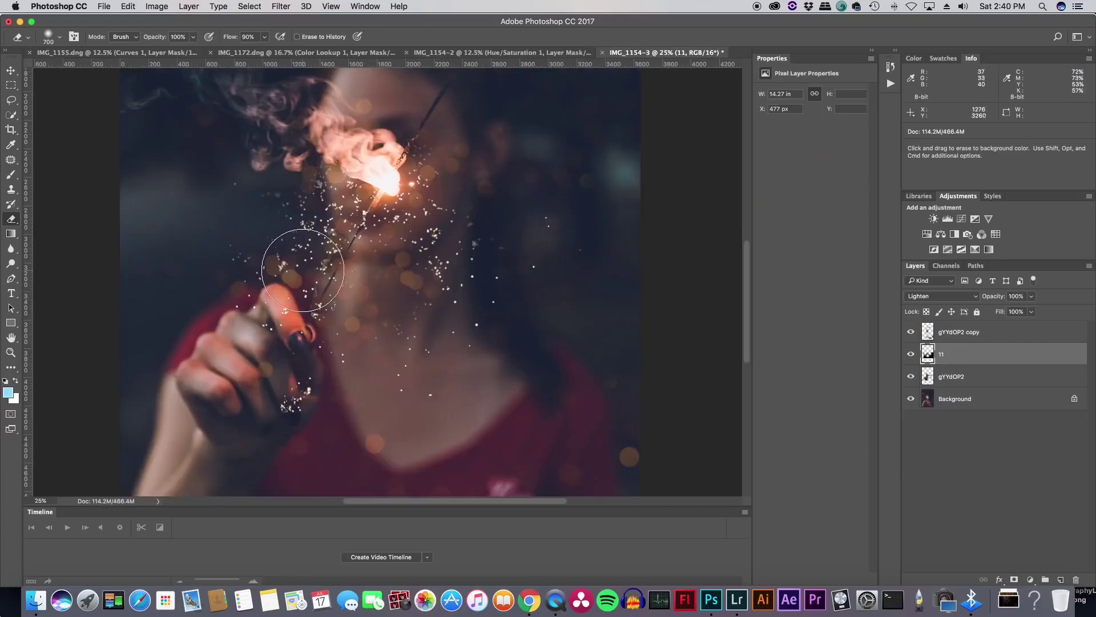
key("z")
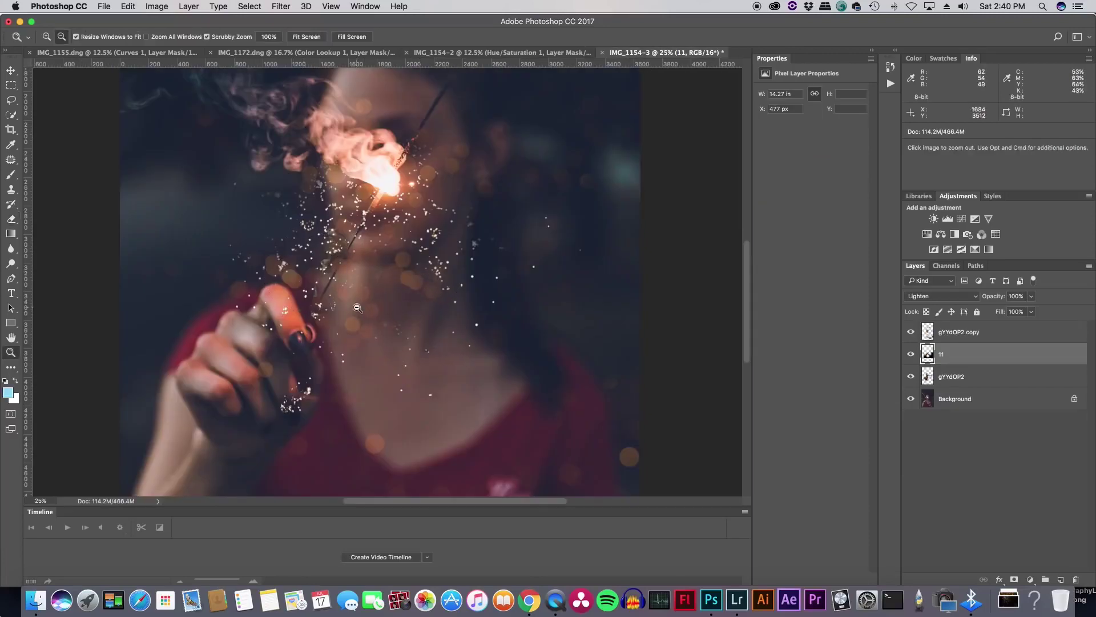
left_click(357, 308, "alt")
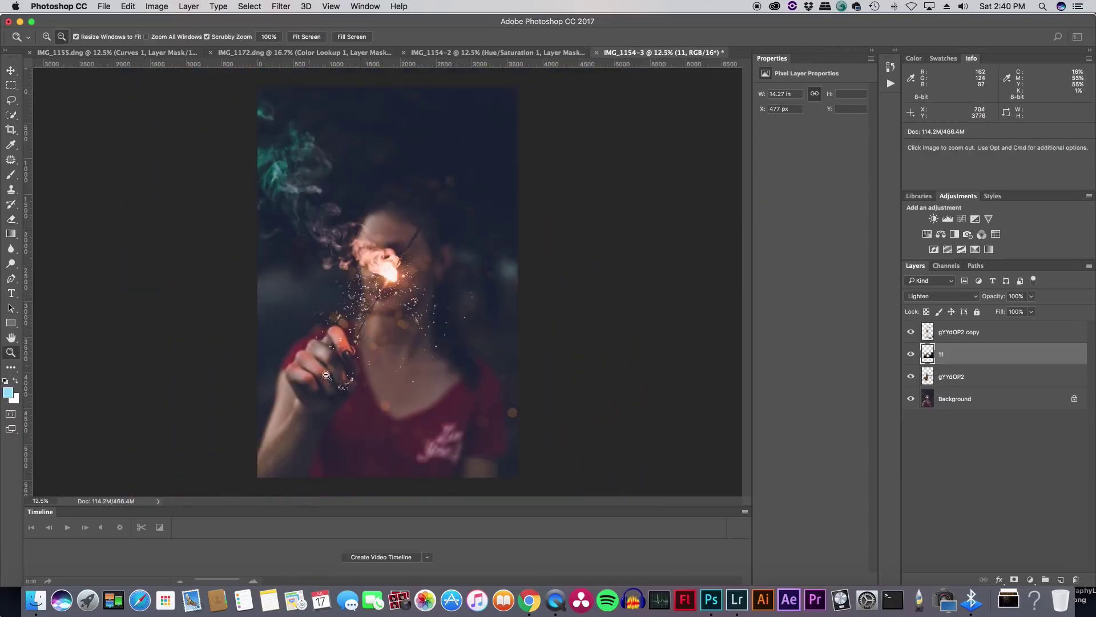
Check the gYYdOP2 copy layer's effect by toggling its visibility, and duplicate the layer
left_click(968, 334)
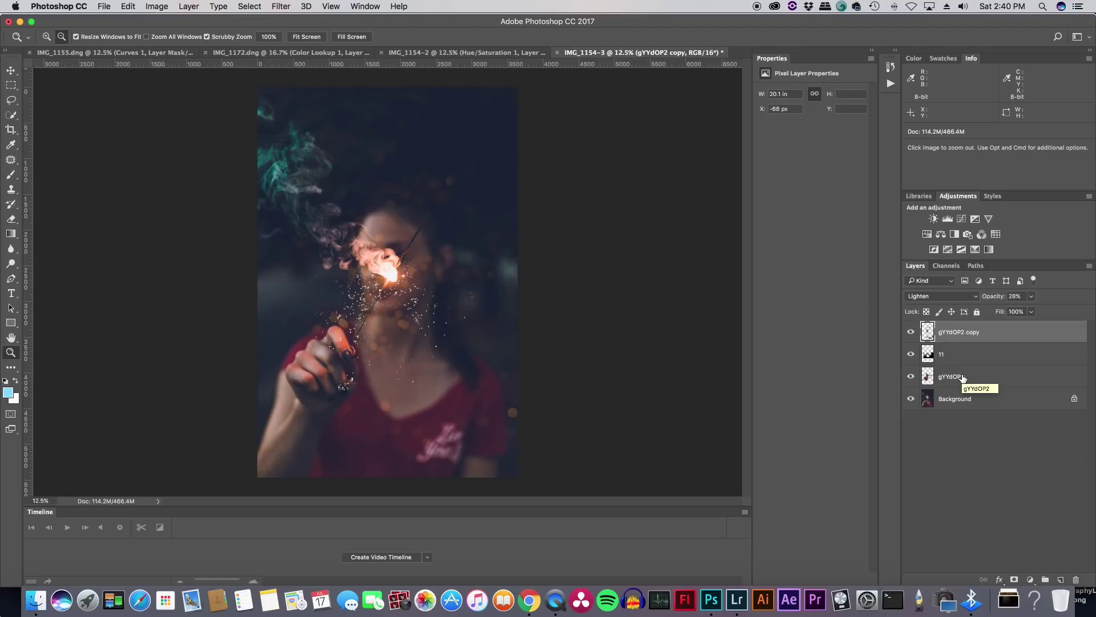
left_click(910, 332)
left_click(910, 332)
key("super+j")
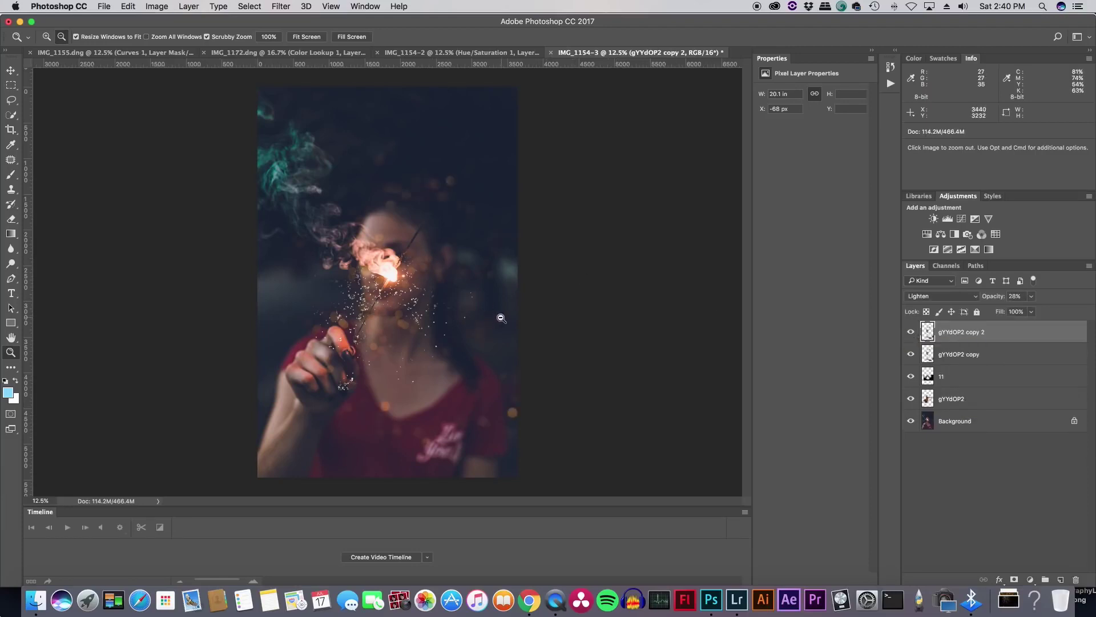
Rotate the new duplicate about 41° clockwise and reposition it so its lights spread above the head and beside the smoke
key("v")
left_click_drag(450, 281, 384, 279)
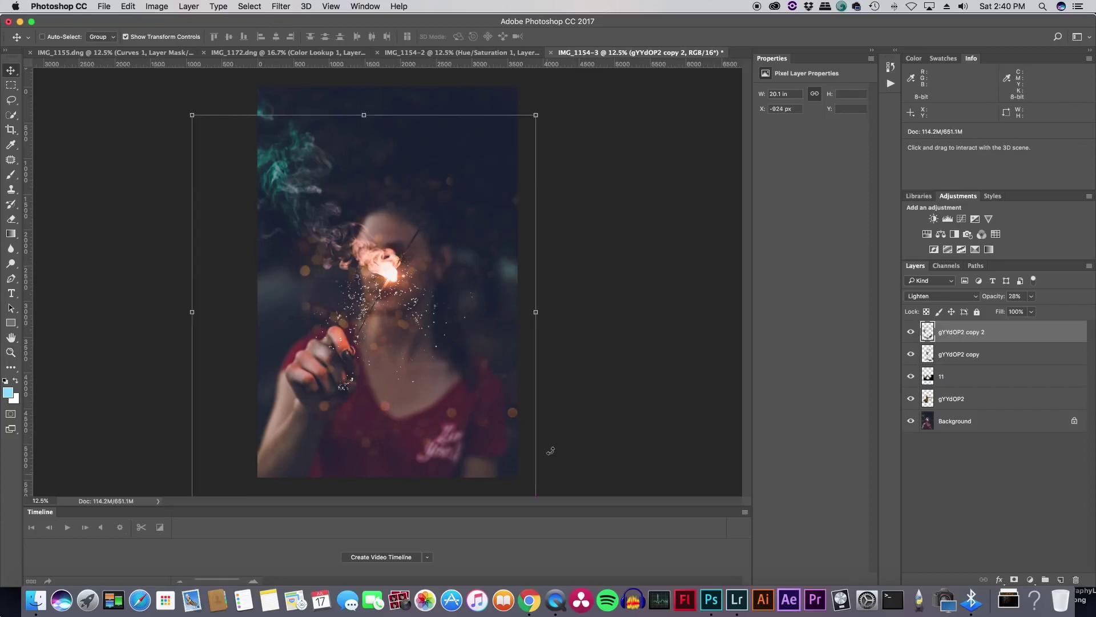
left_click_drag(539, 121, 624, 277)
left_click_drag(359, 250, 363, 178)
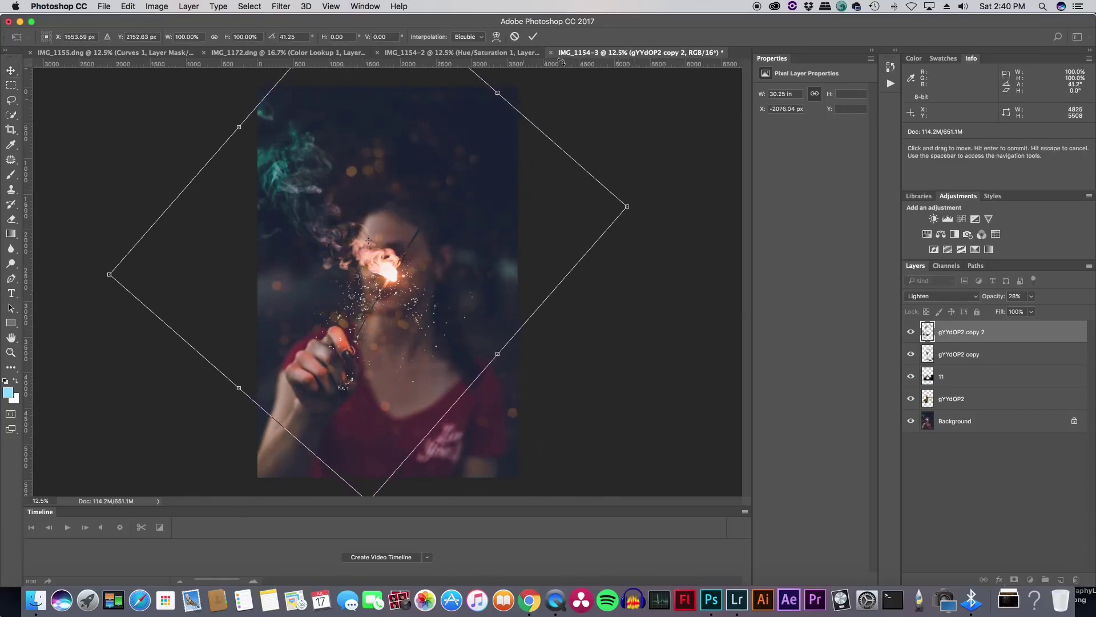
left_click(534, 36)
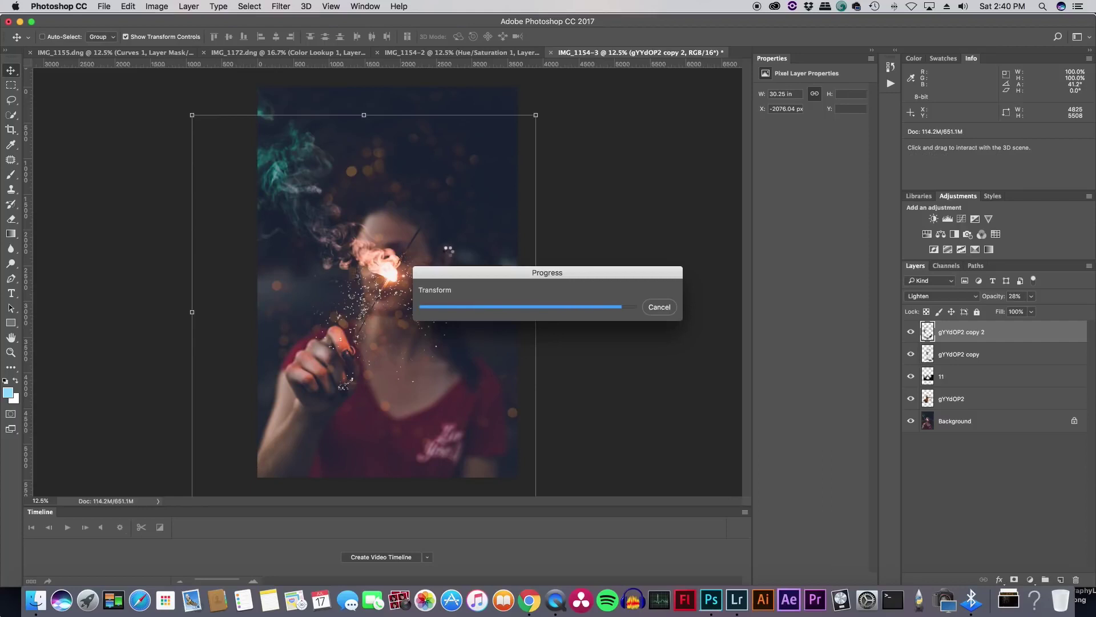
key("e")
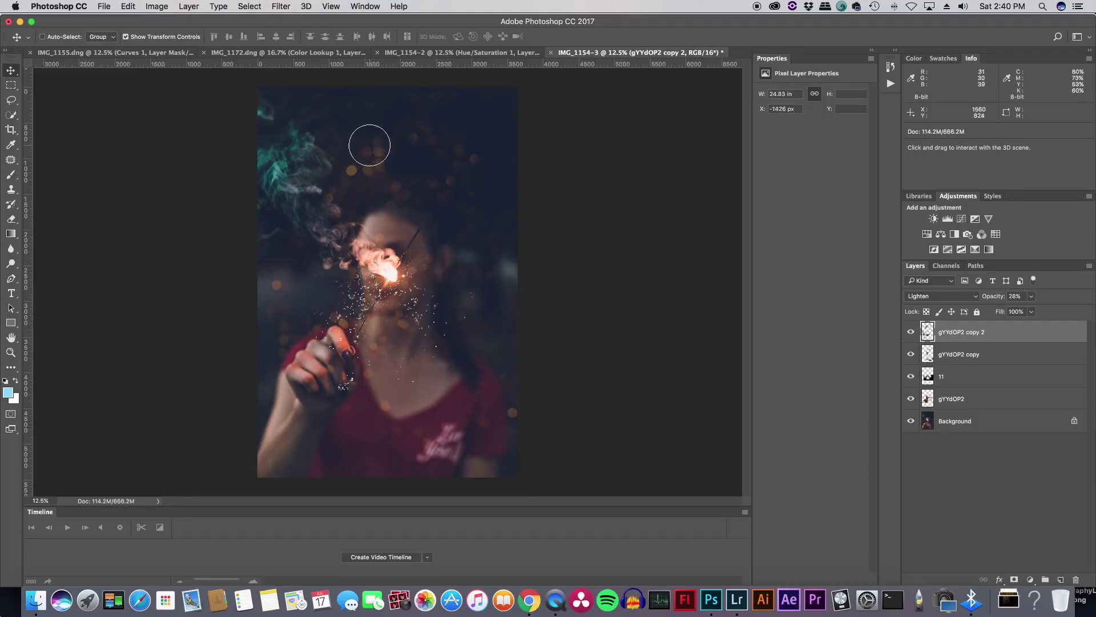